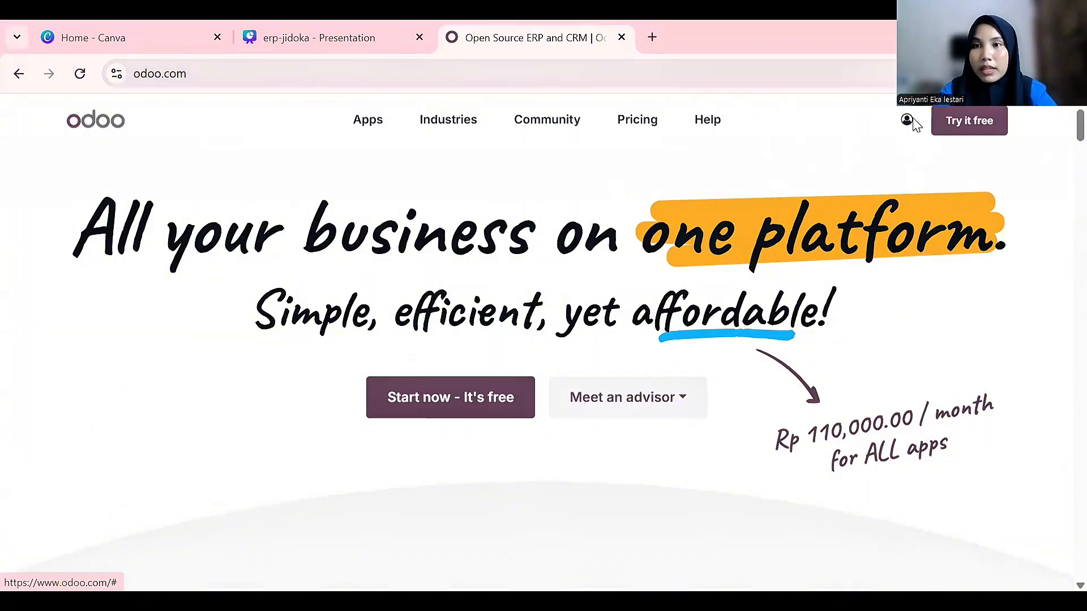
Connect to the toko-sembako-sejahtera database from My Databases
left_click(906, 122)
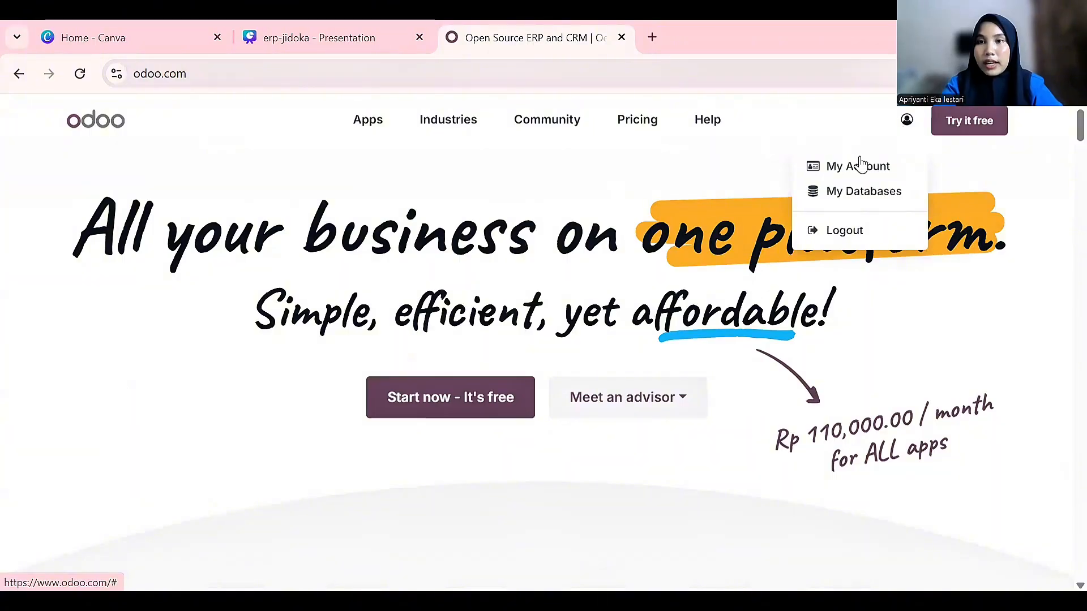
left_click(836, 190)
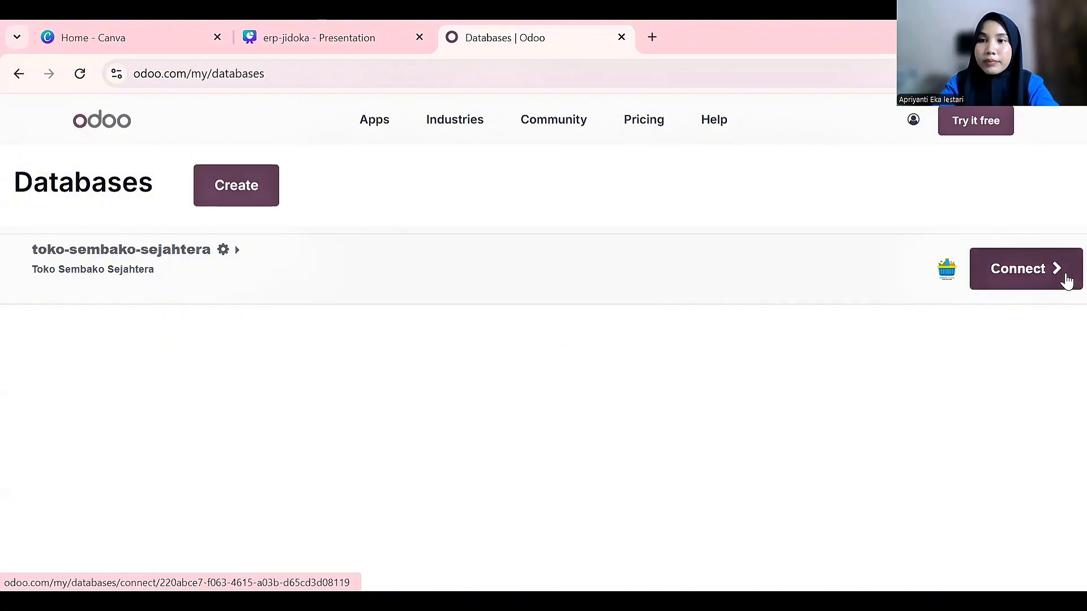
left_click(1066, 279)
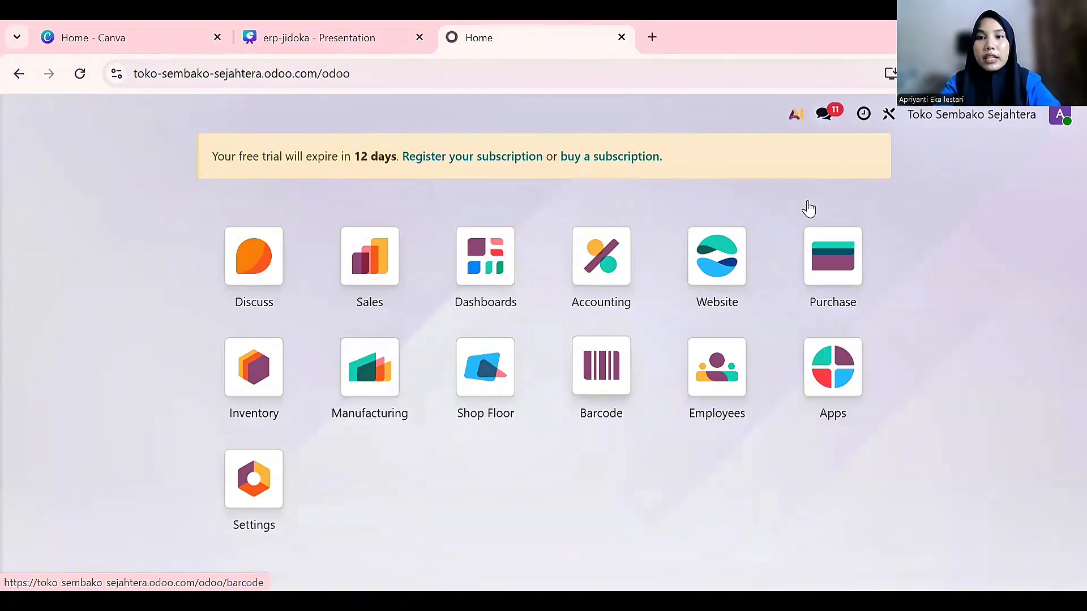
left_click(841, 360)
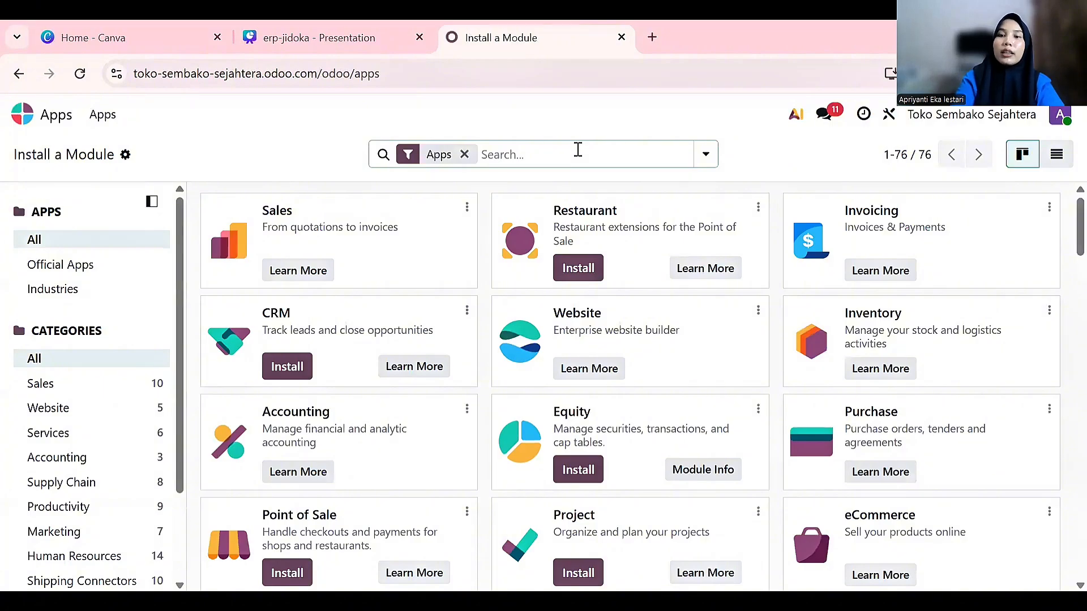
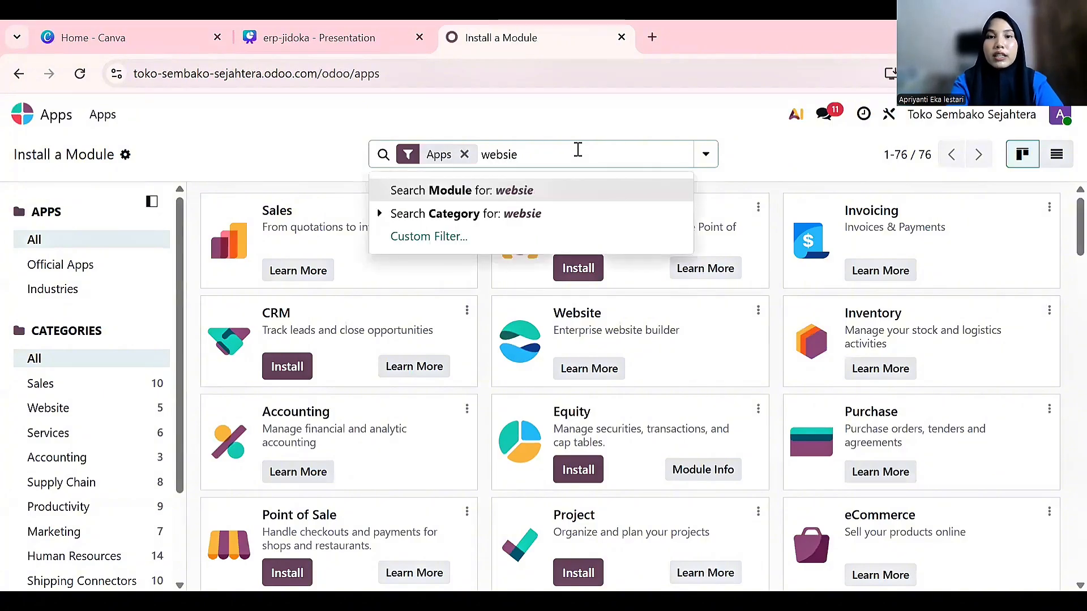
scroll(625, 450, "down", 15)
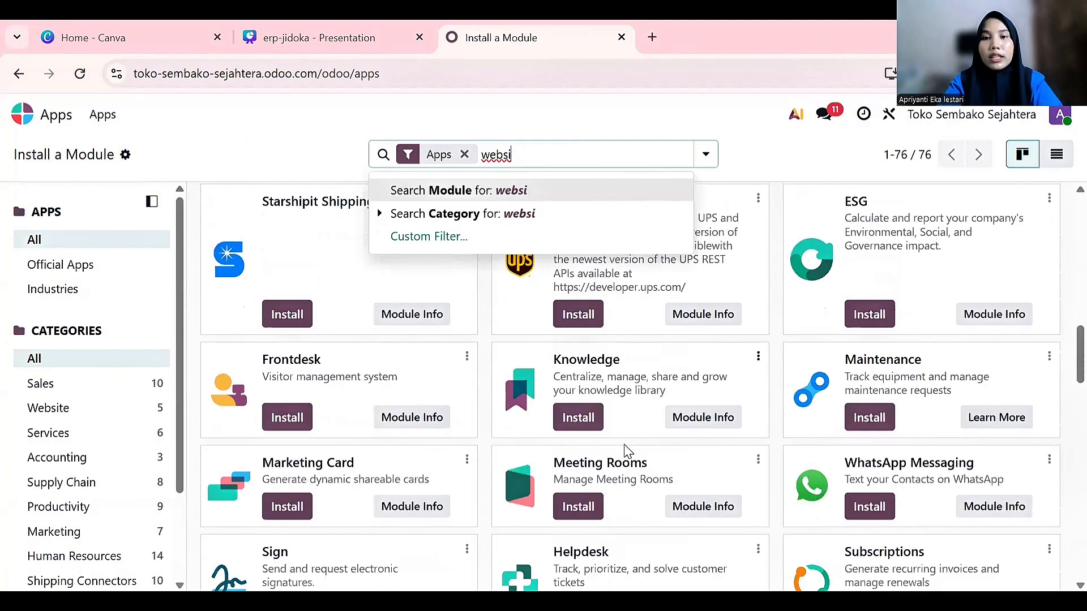
scroll(626, 450, "down", 1)
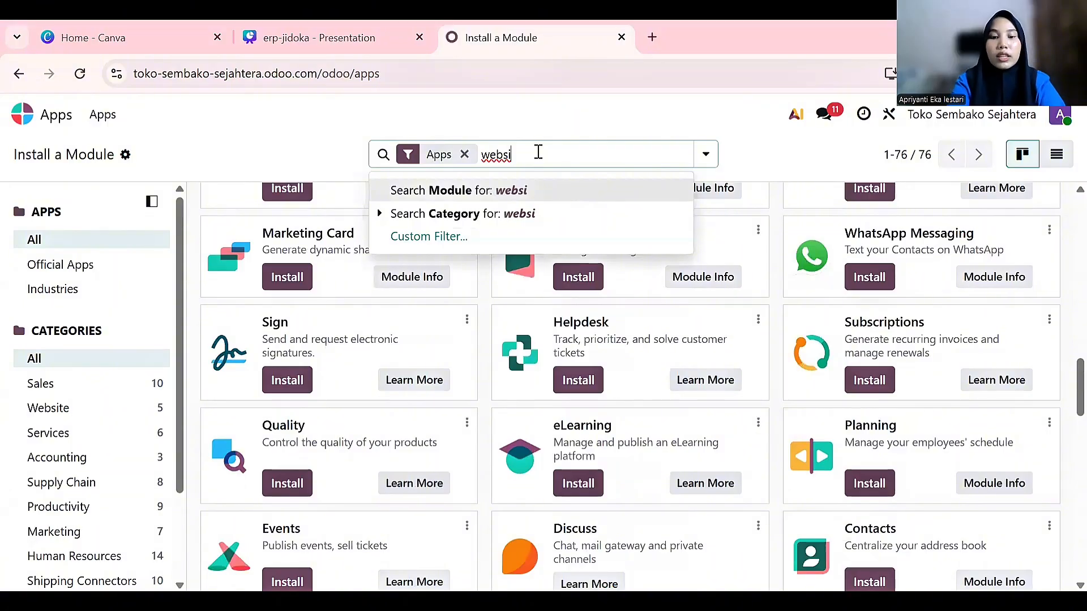
type("te")
key("Return")
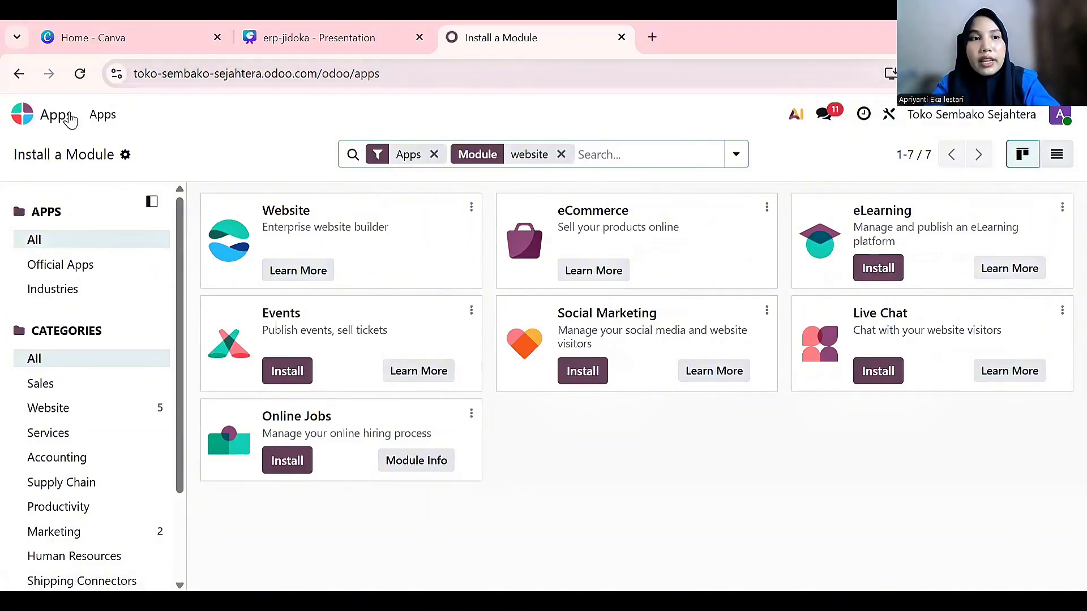
left_click(52, 116)
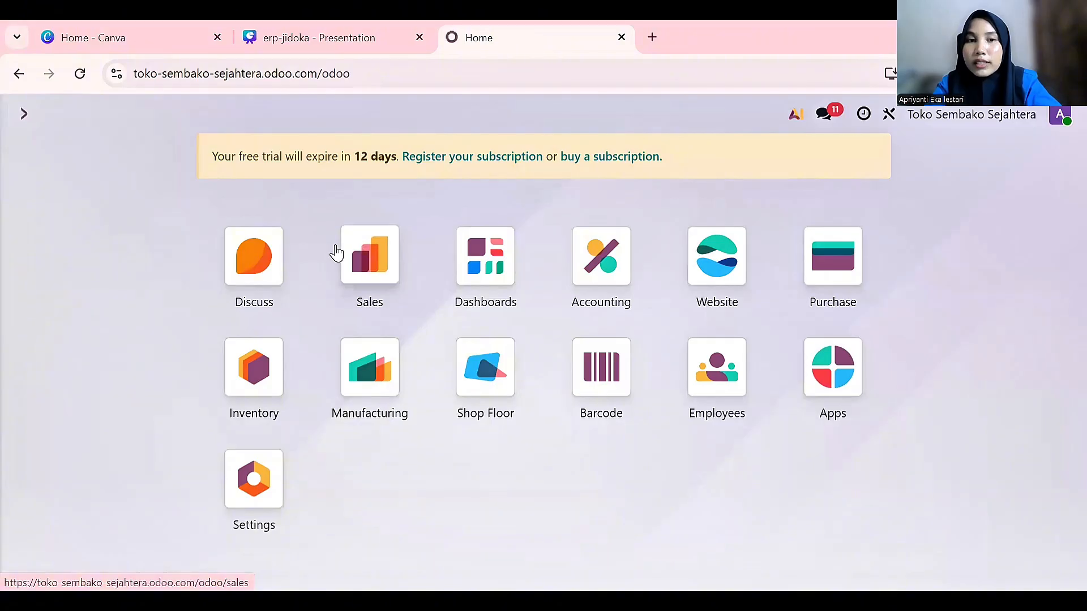
Open the Purchase app's Requests for Quotation list, showing P00001–P00006
left_click(829, 253)
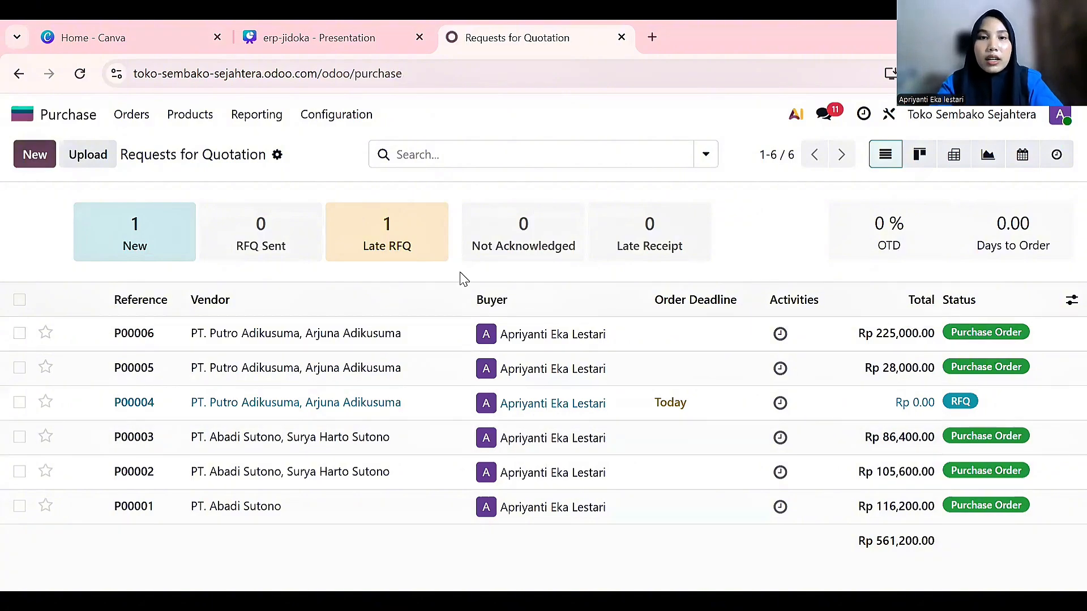
mouse_move(708, 309)
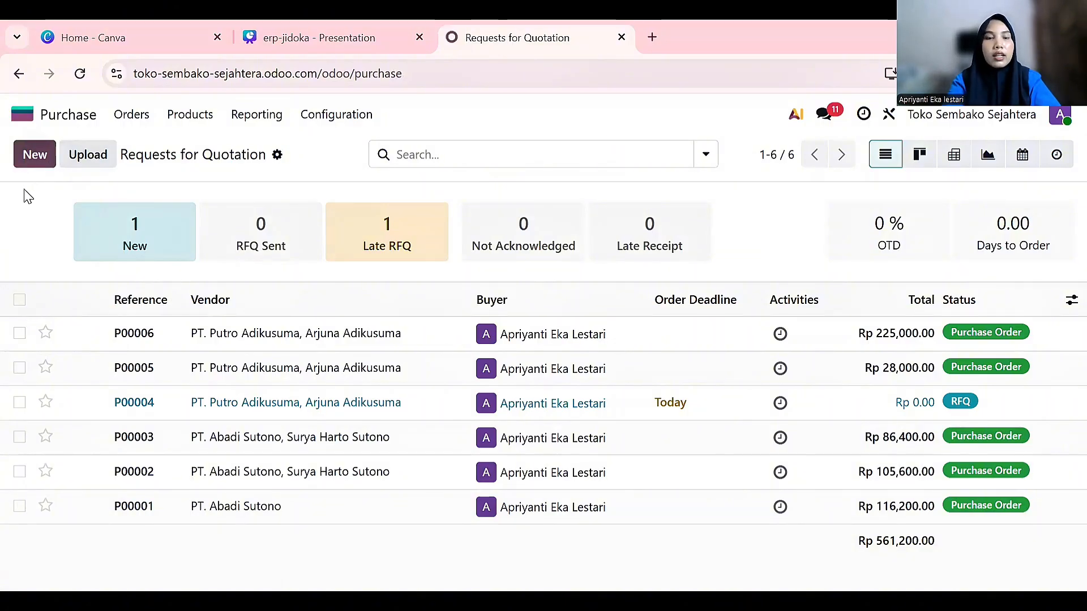
Start a new request for quotation and open the full vendor search
left_click(26, 156)
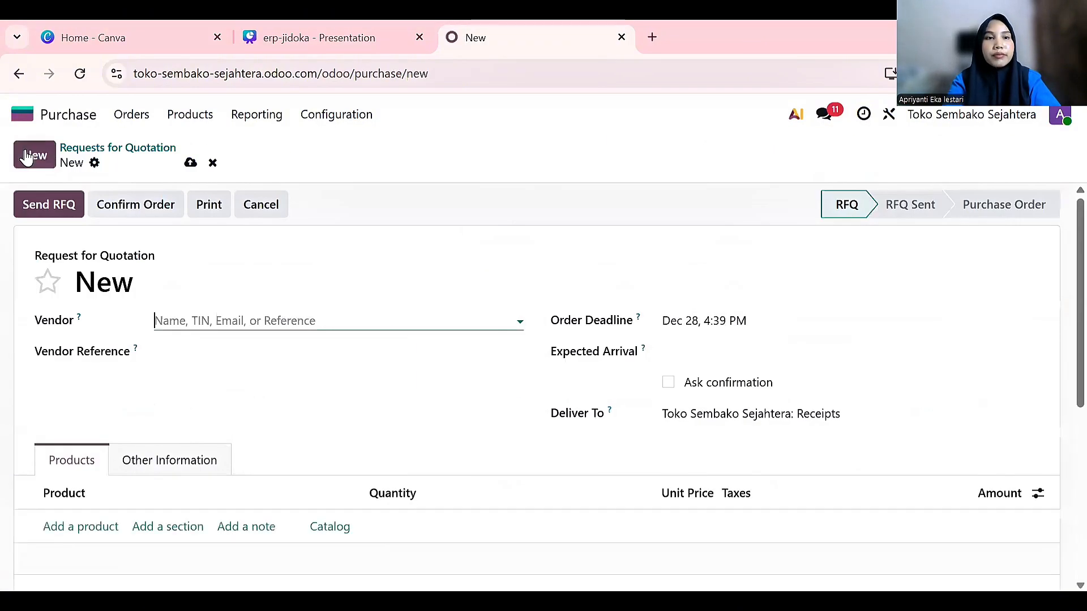
scroll(316, 461, "down", 3)
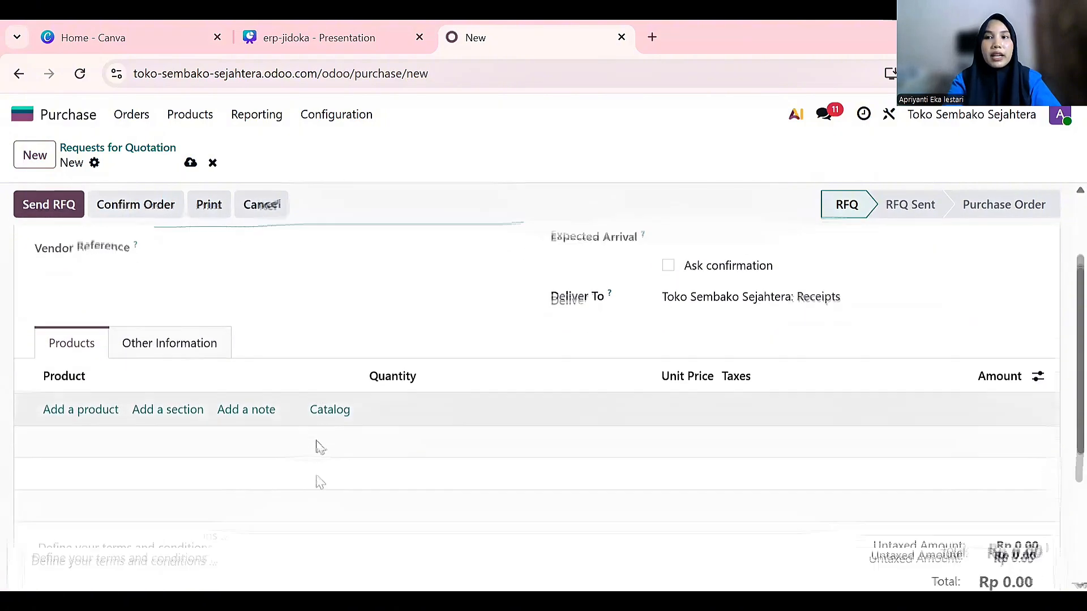
scroll(316, 462, "up", 3)
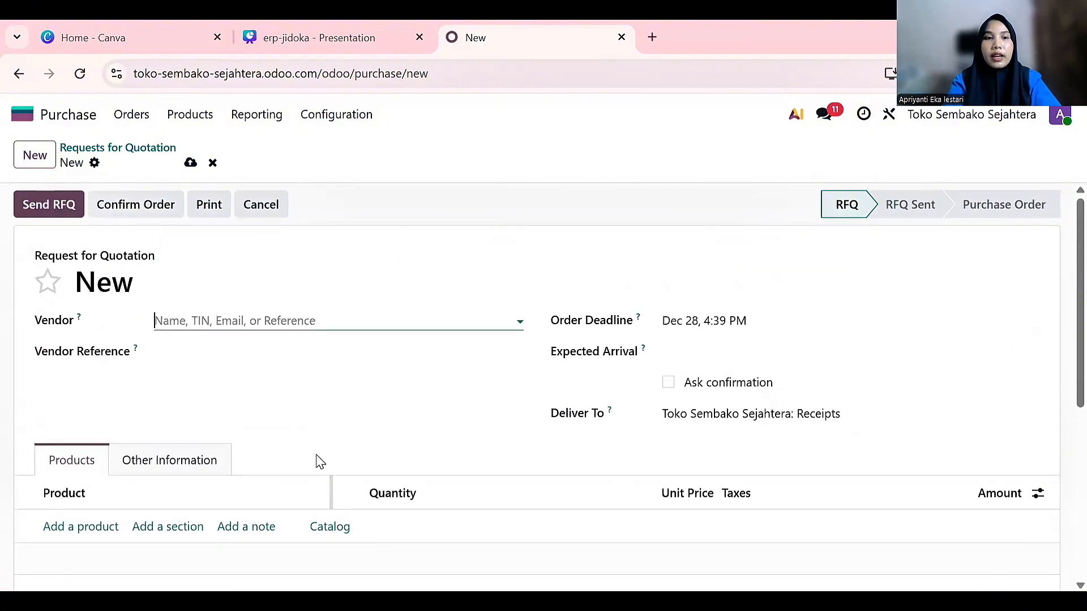
left_click(222, 321)
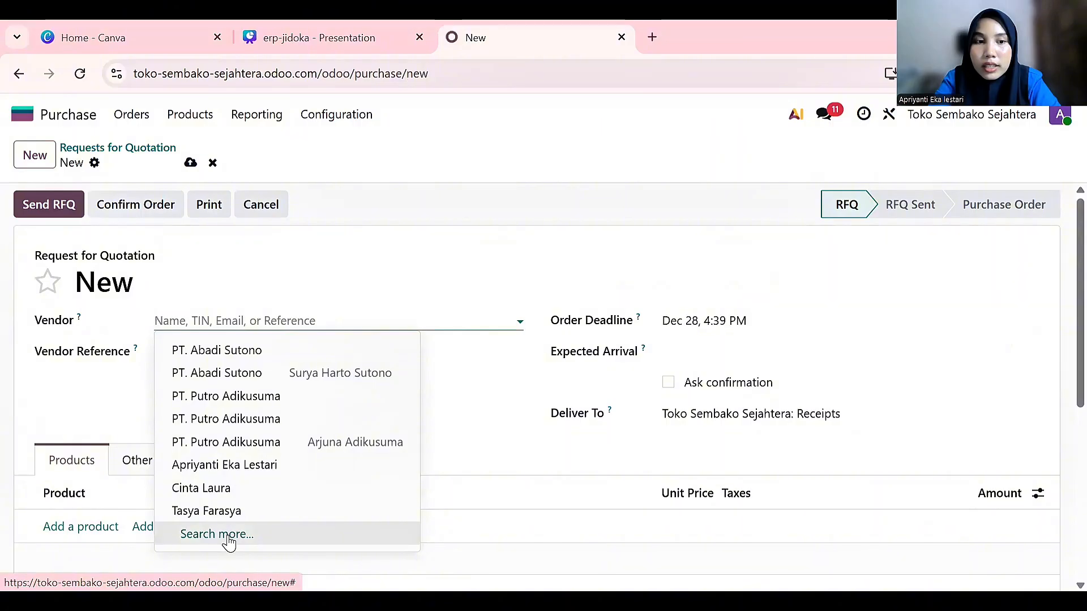
left_click(187, 533)
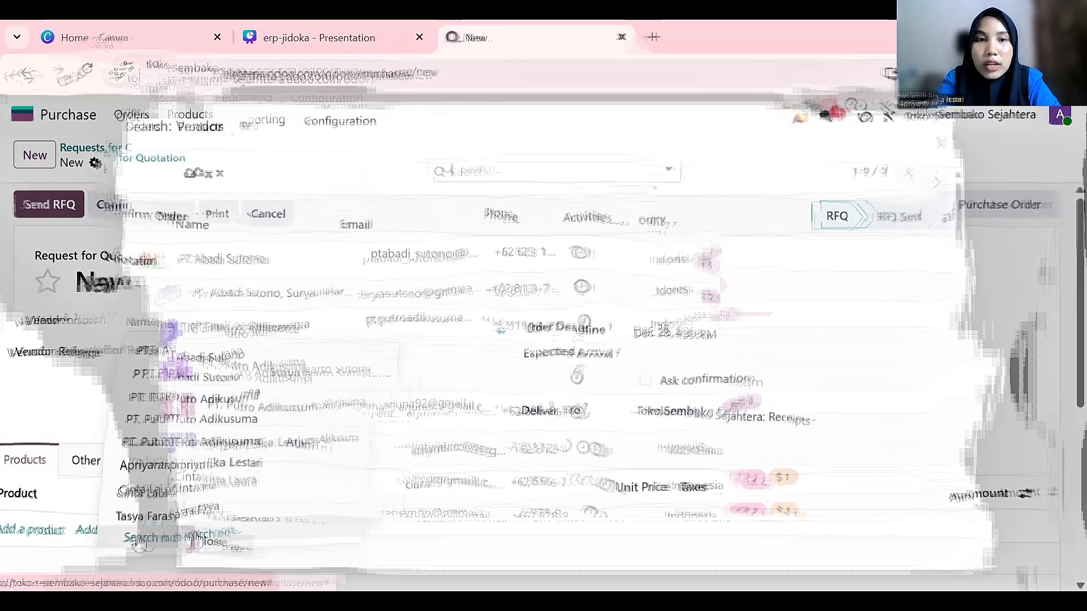
scroll(292, 376, "down", 2)
scroll(292, 376, "up", 2)
scroll(340, 436, "down", 2)
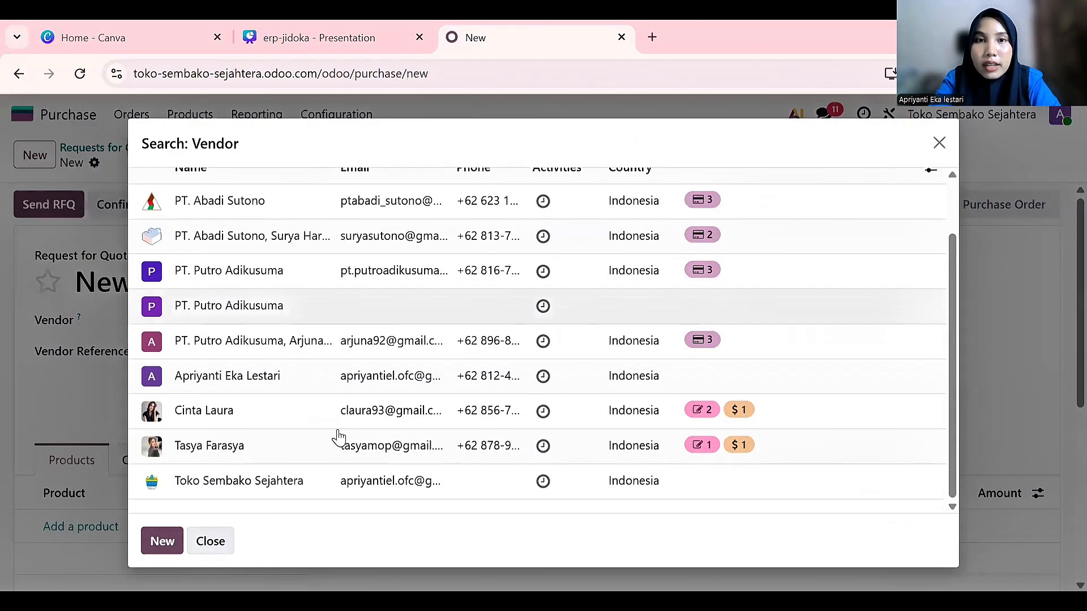
scroll(497, 337, "up", 2)
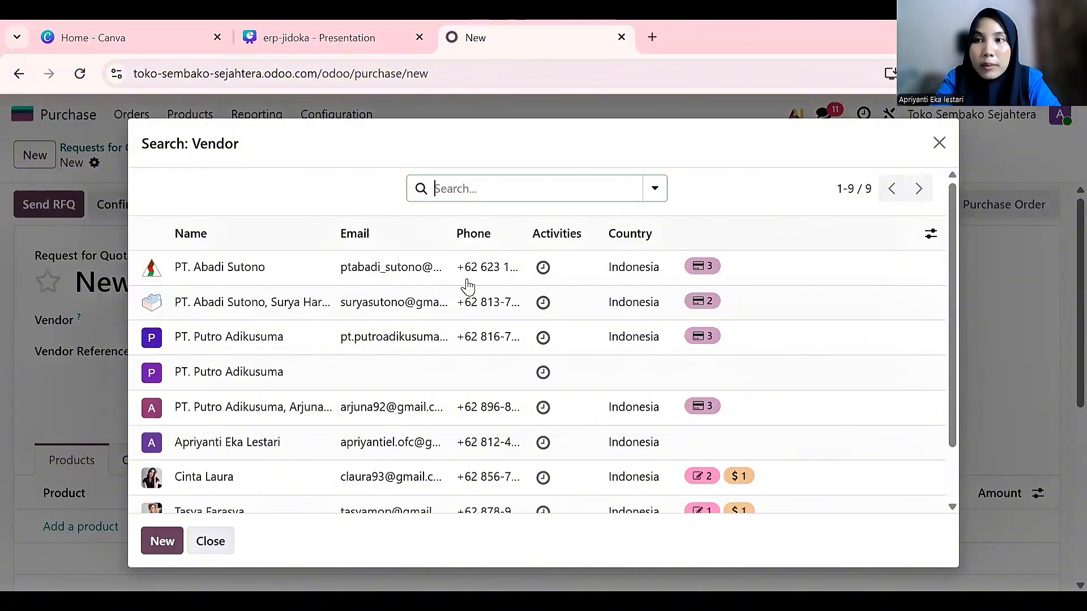
scroll(401, 363, "down", 1)
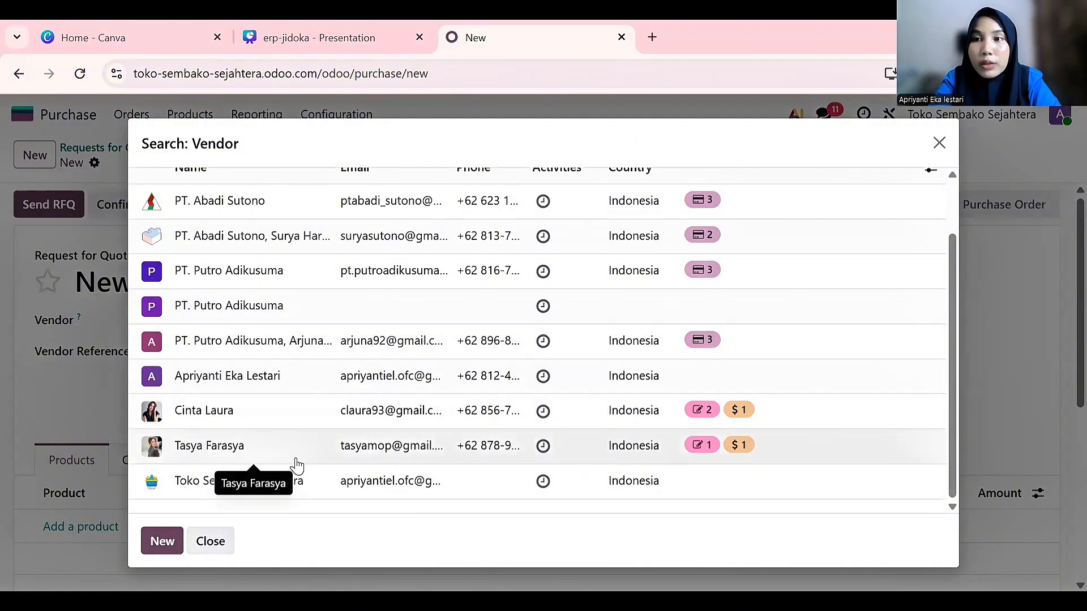
Begin creating a new Company vendor, then discard it, leaving the vendor empty
left_click(169, 547)
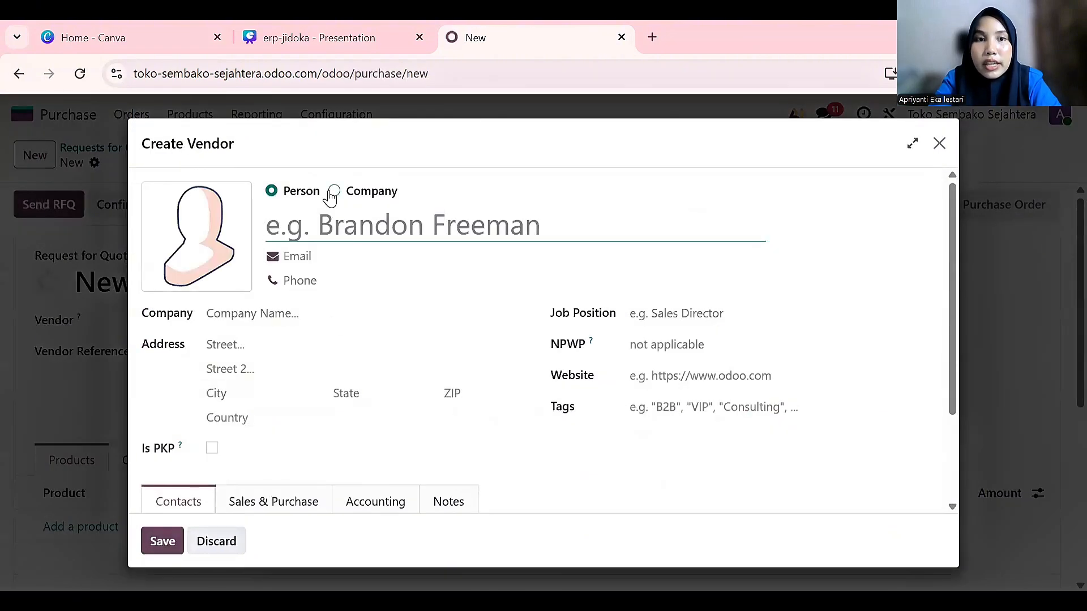
left_click(333, 192)
scroll(354, 301, "down", 1)
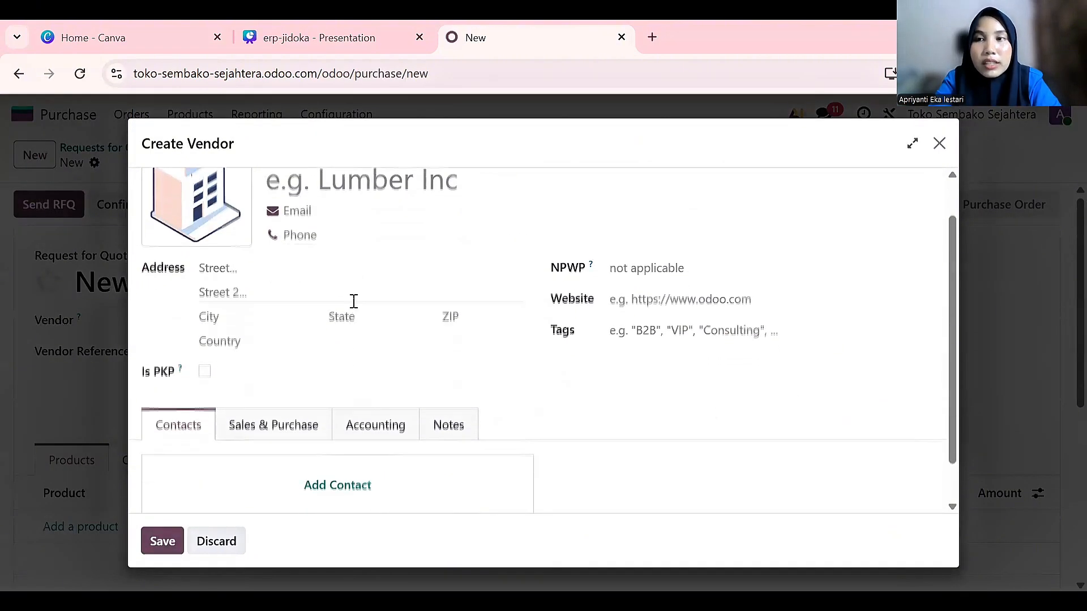
scroll(354, 301, "up", 1)
left_click(269, 224)
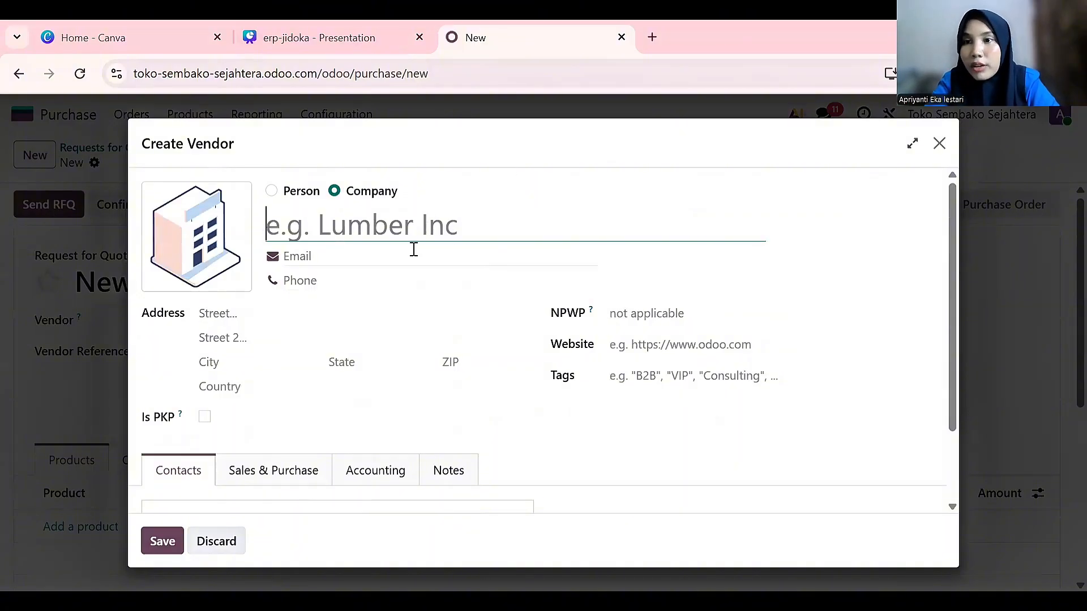
scroll(364, 316, "down", 1)
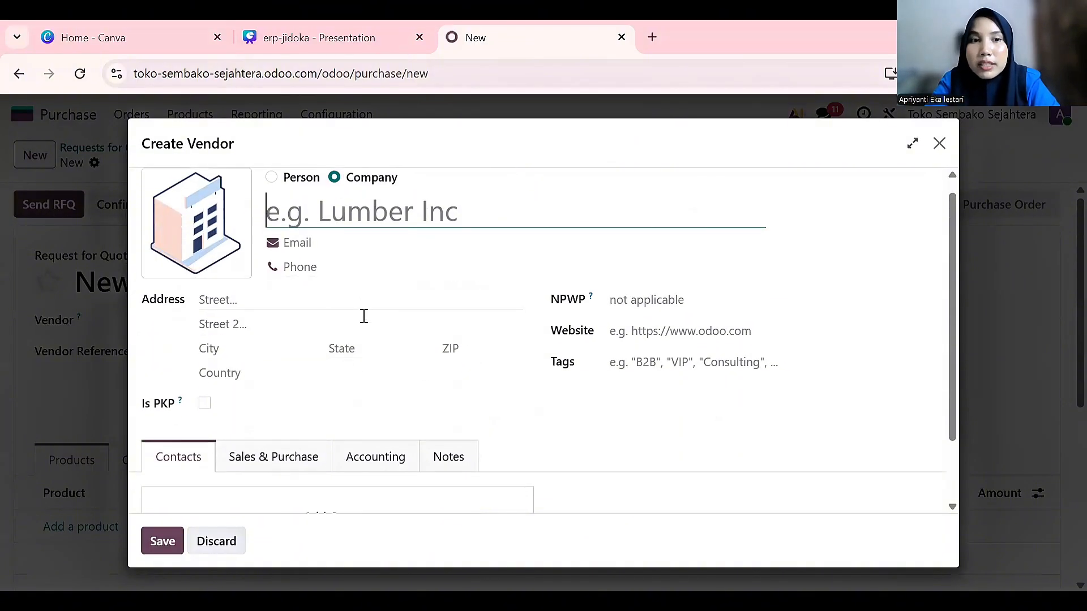
scroll(262, 376, "down", 3)
scroll(300, 368, "up", 3)
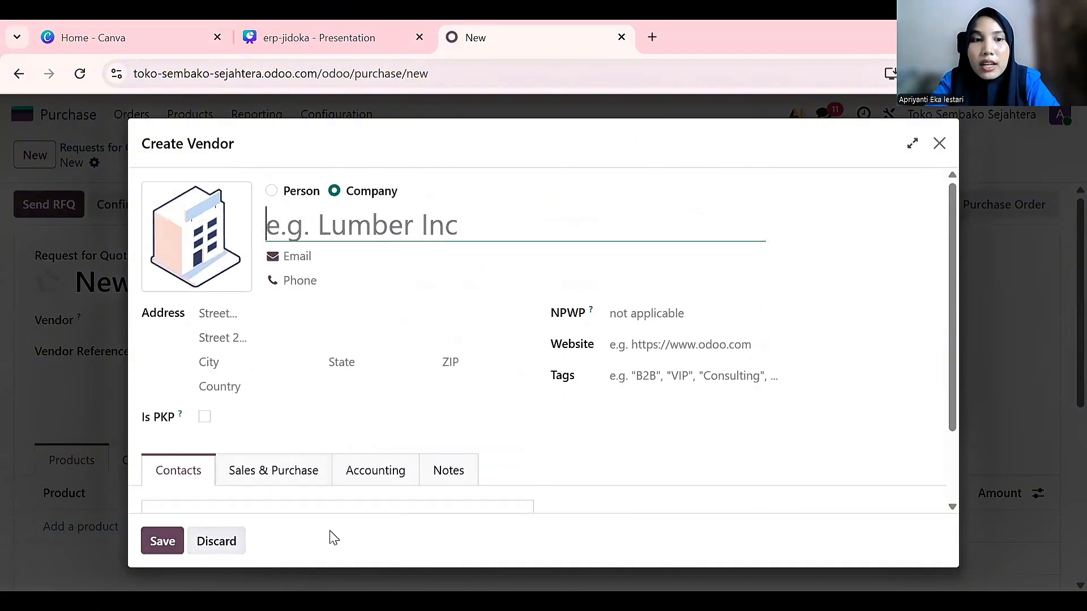
left_click(211, 543)
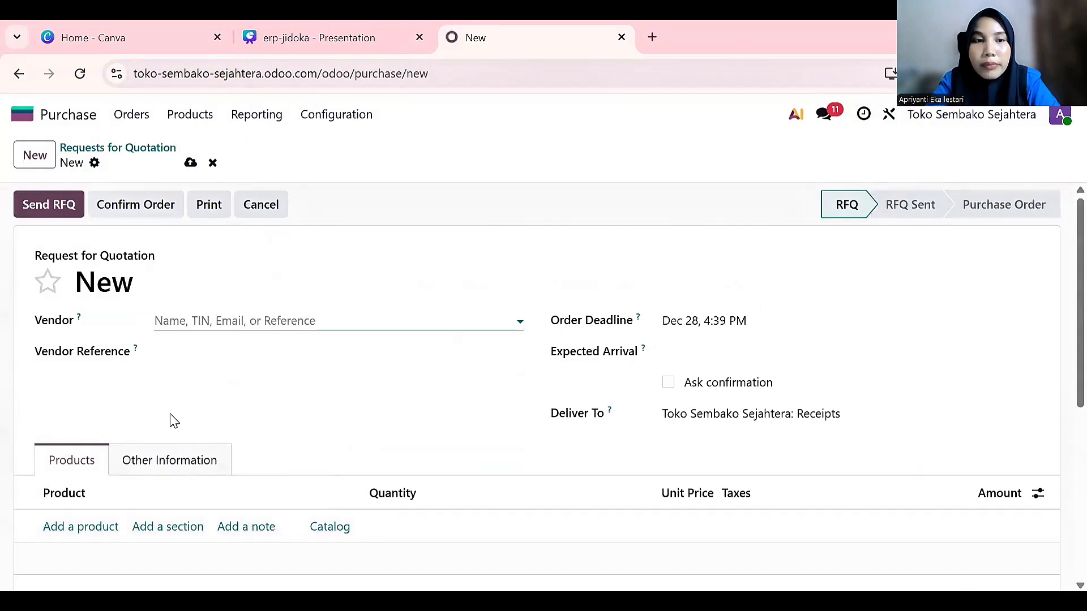
Choose the second listed vendor entry and set Expected Arrival to December 30, 4:00 PM
left_click(186, 320)
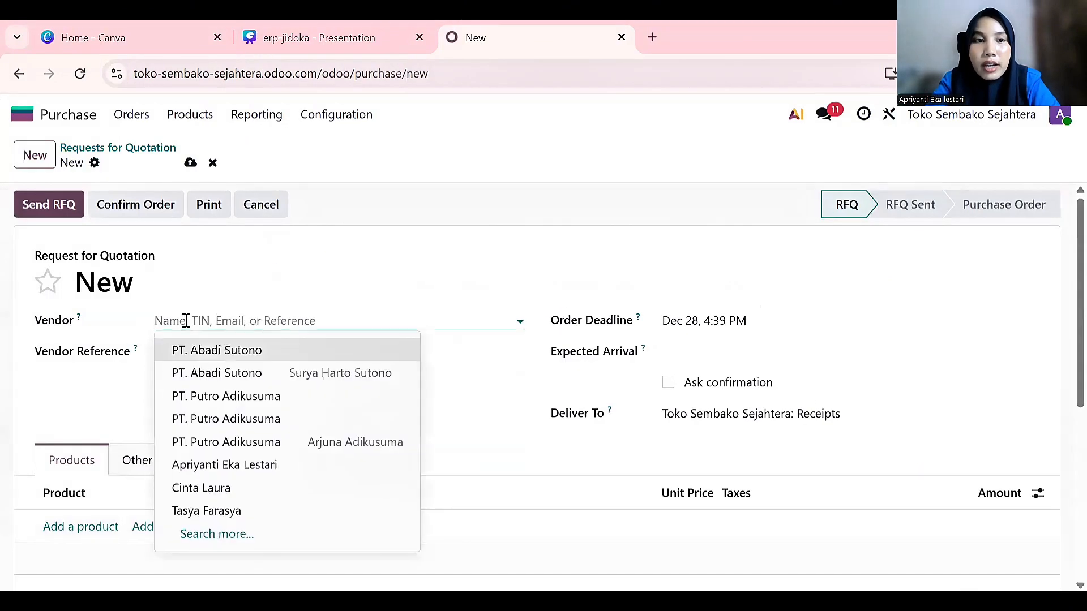
left_click(208, 383)
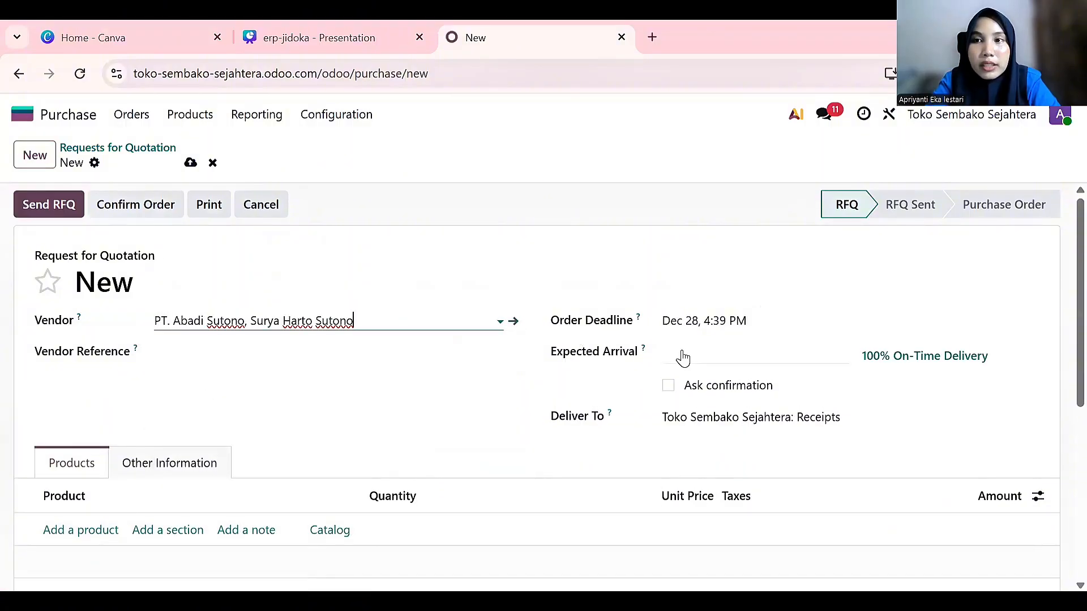
left_click(683, 358)
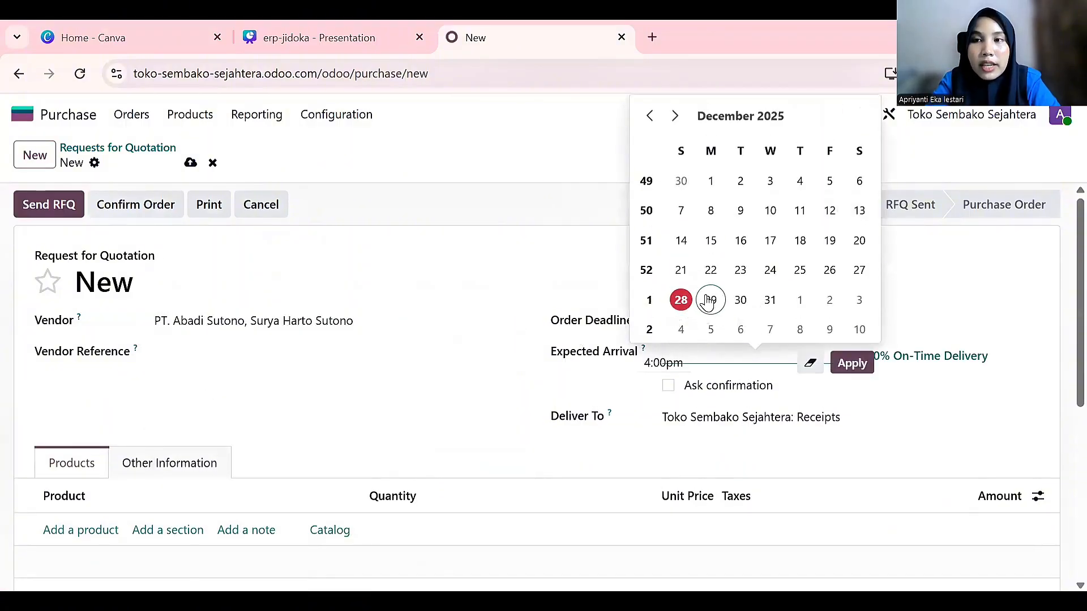
left_click(736, 301)
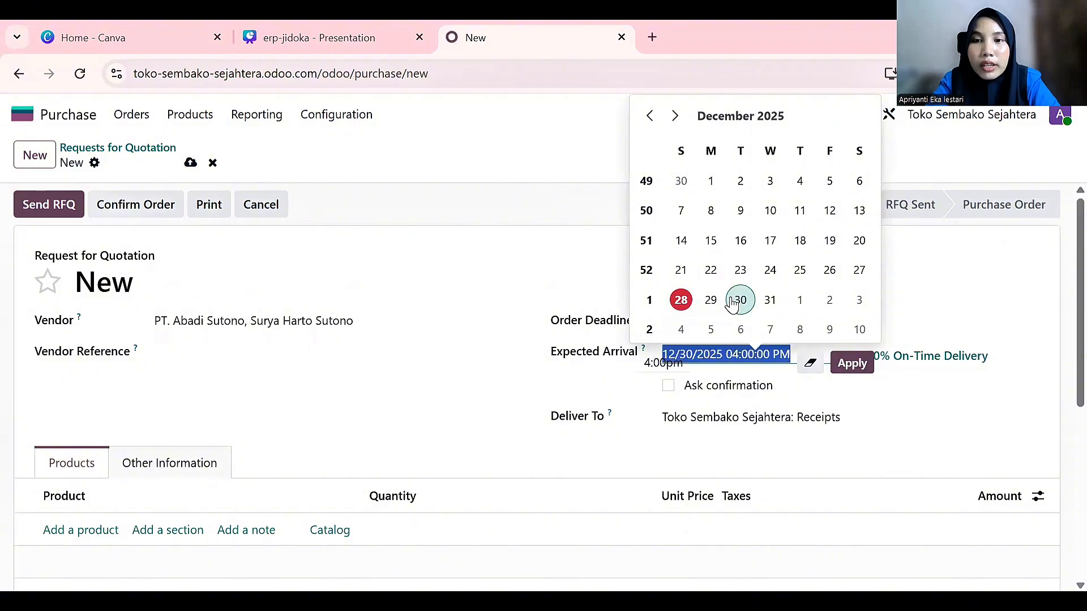
left_click(865, 368)
Check the Other Information tab, then return to the product lines
scroll(661, 405, "down", 2)
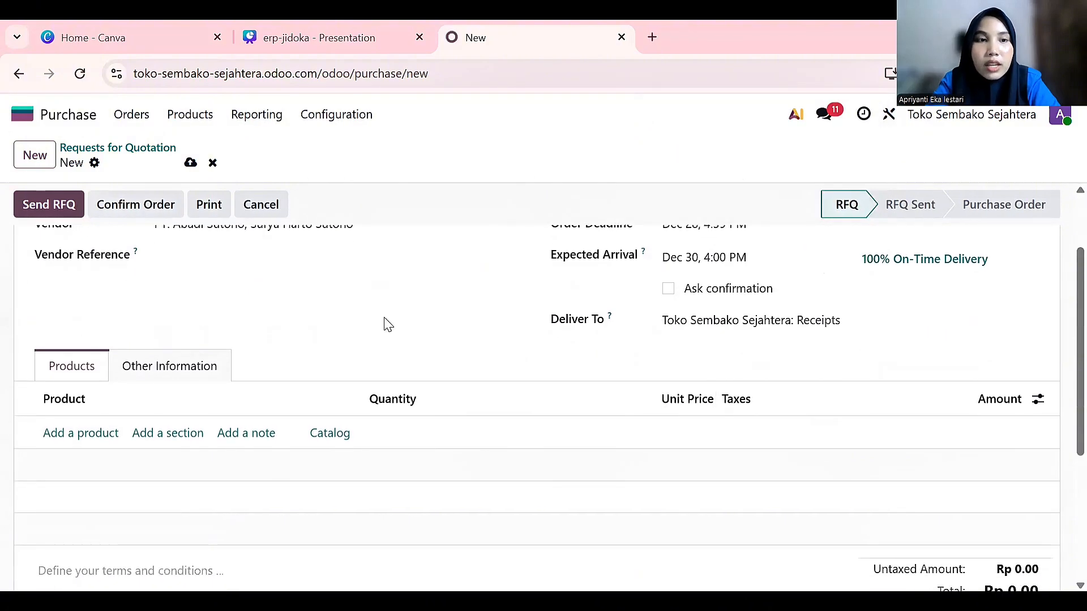
scroll(296, 374, "down", 2)
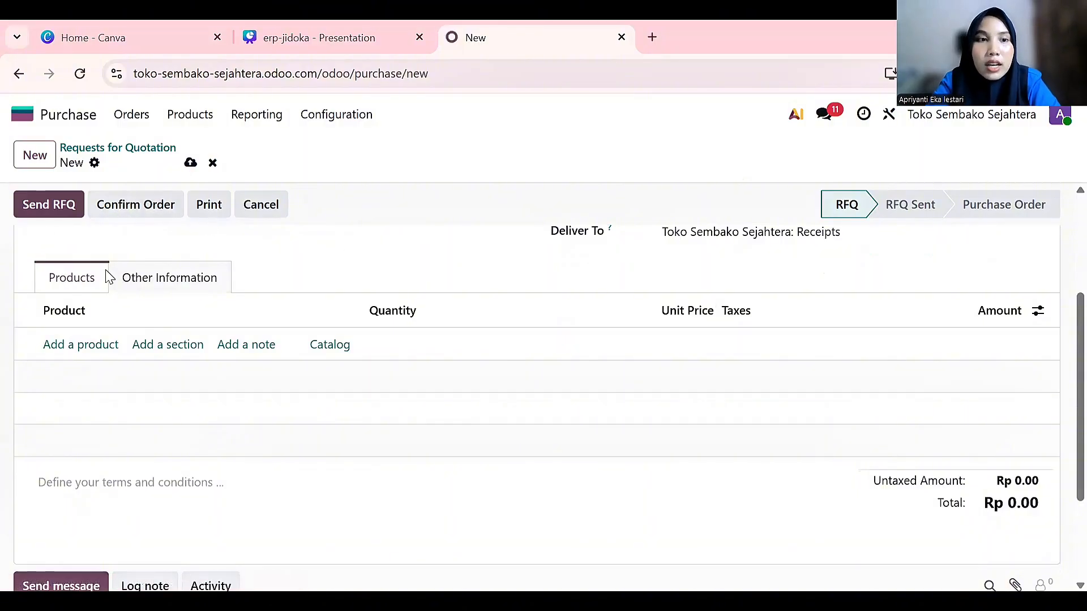
left_click(141, 272)
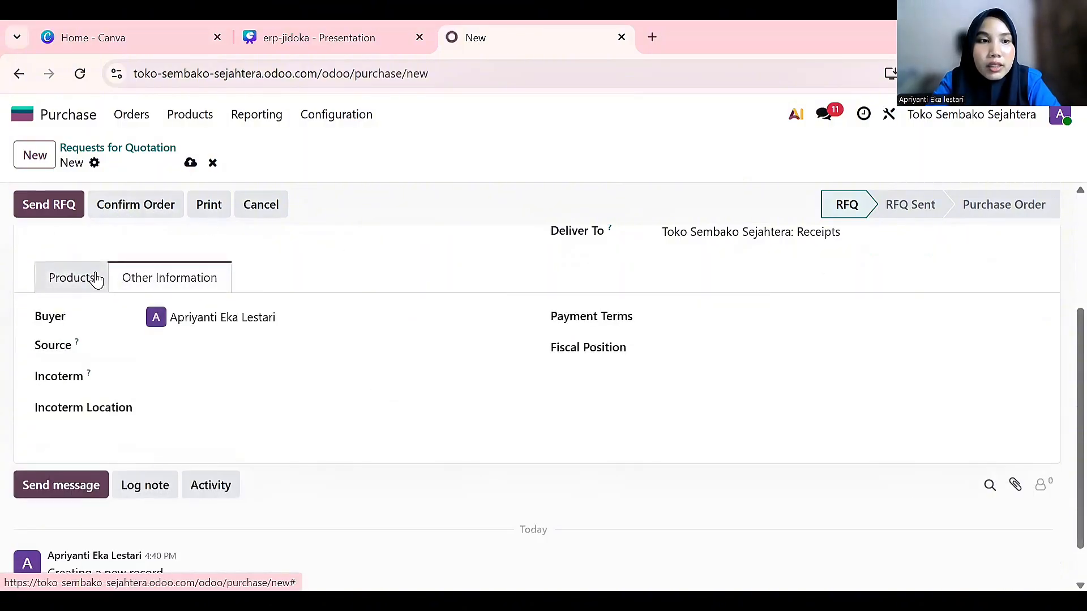
left_click(96, 279)
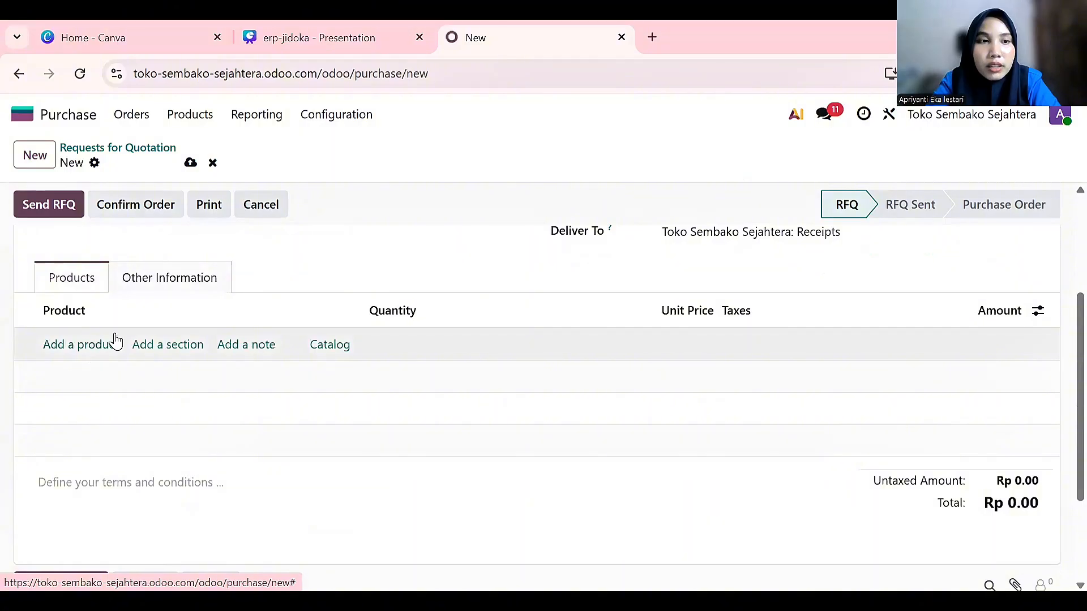
Add a line for 20 units of [MRP] Margarin Royal Palmia at 6,800.00
left_click(90, 346)
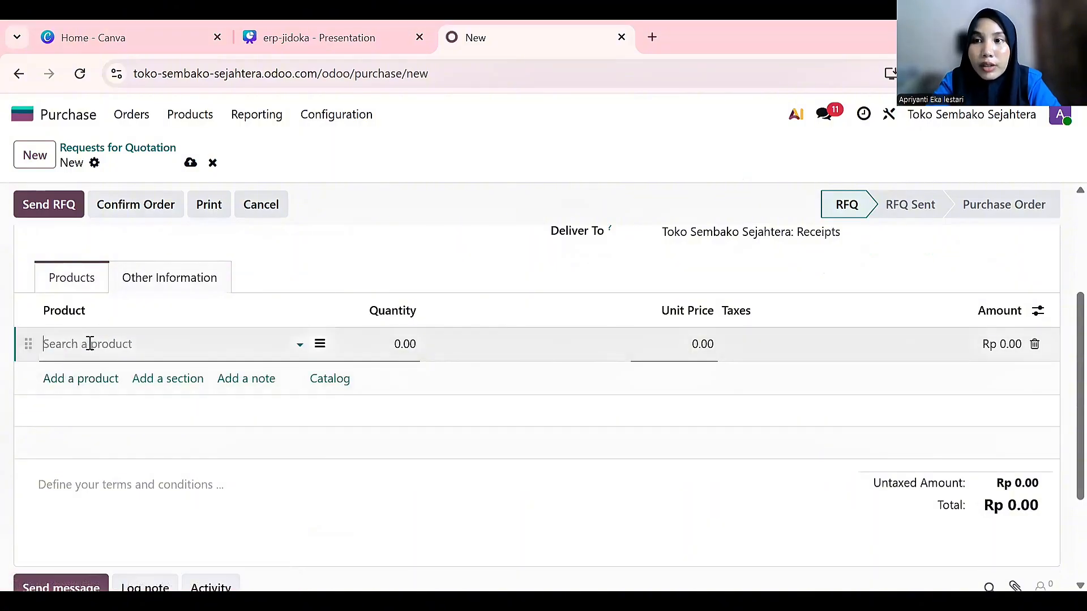
left_click(192, 344)
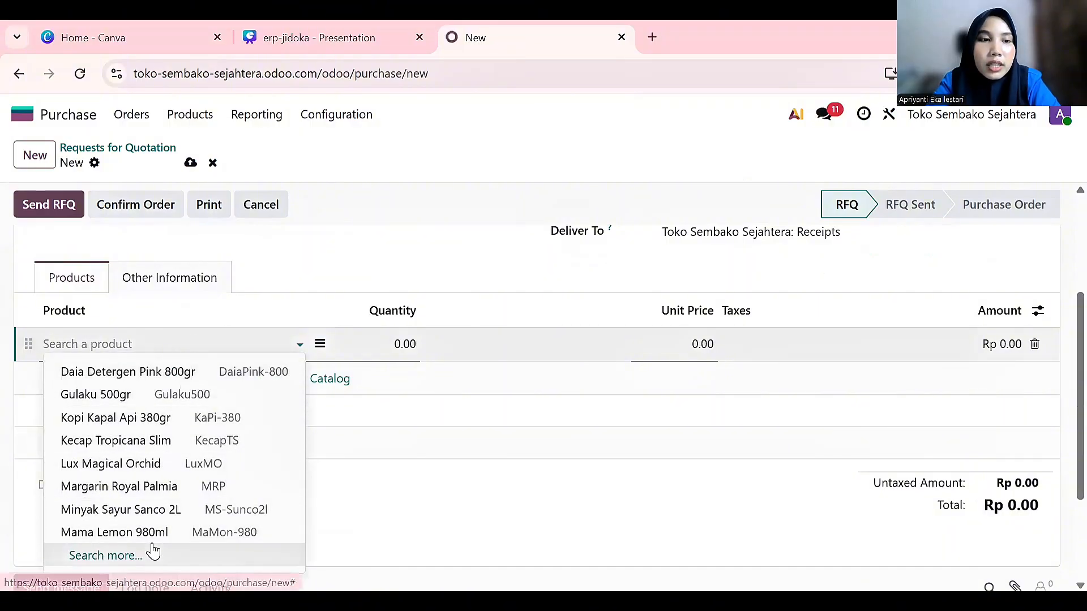
left_click(135, 494)
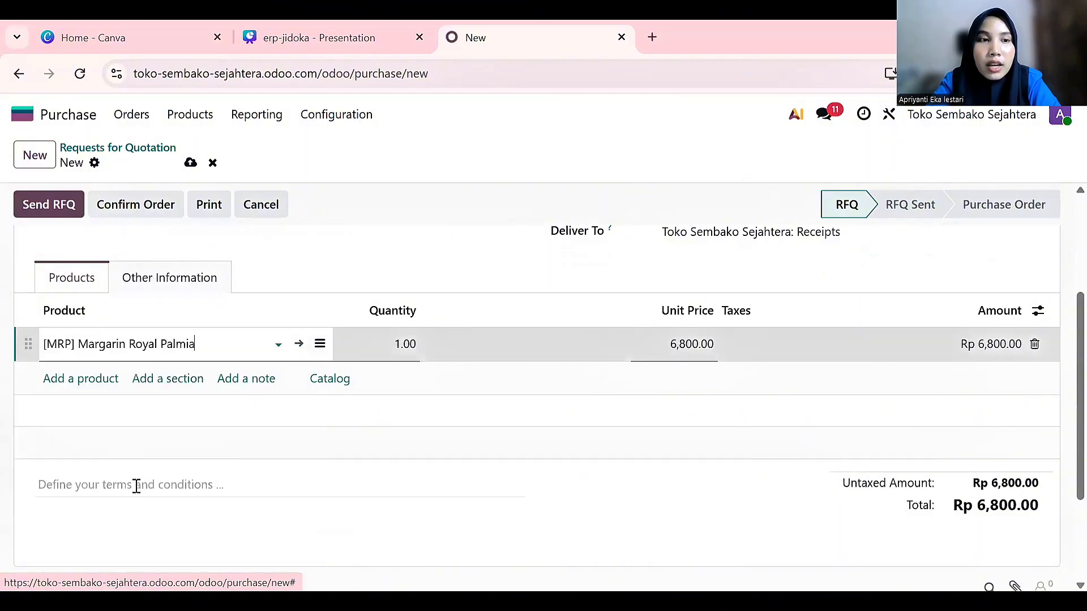
left_click(392, 344)
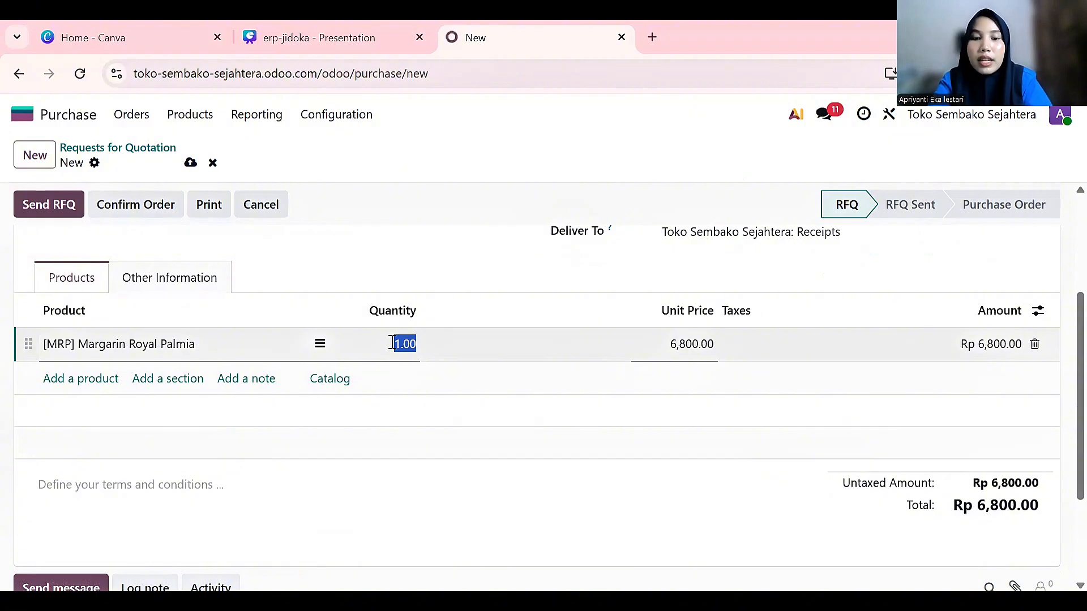
type("20")
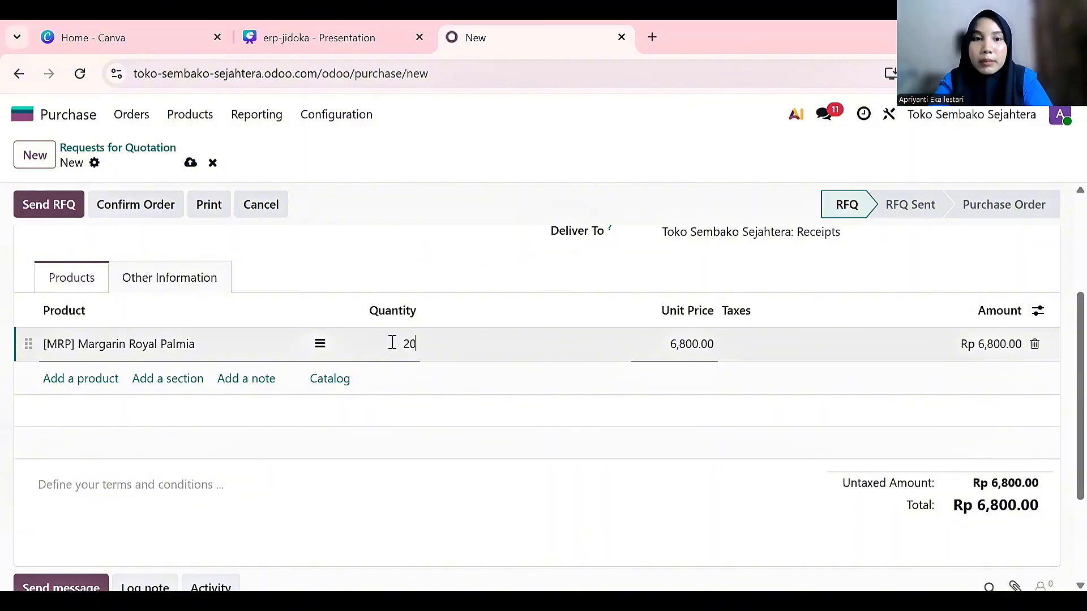
left_click(412, 245)
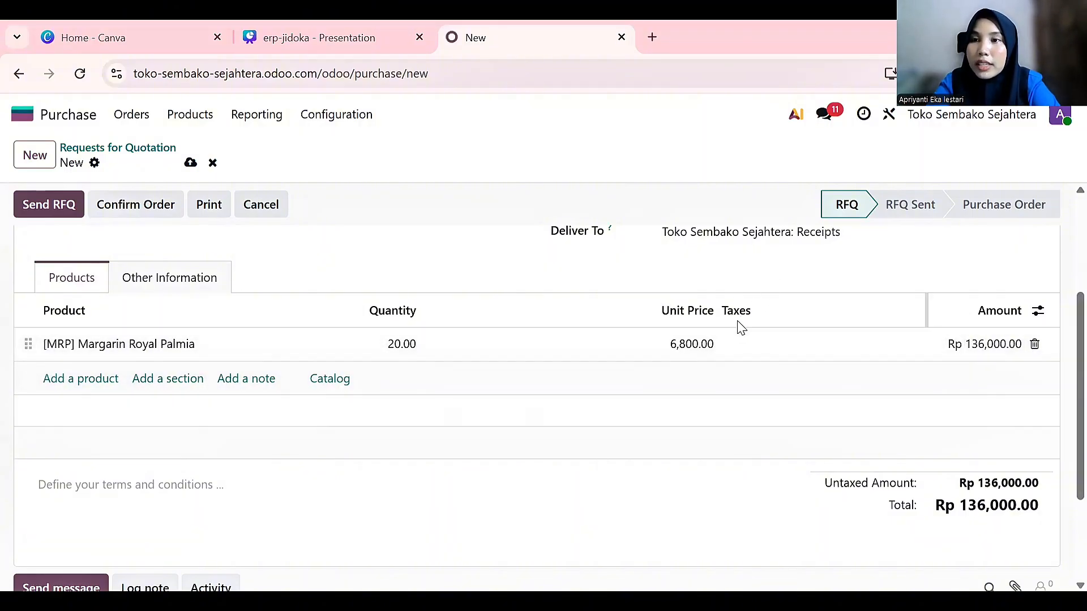
scroll(510, 319, "up", 3)
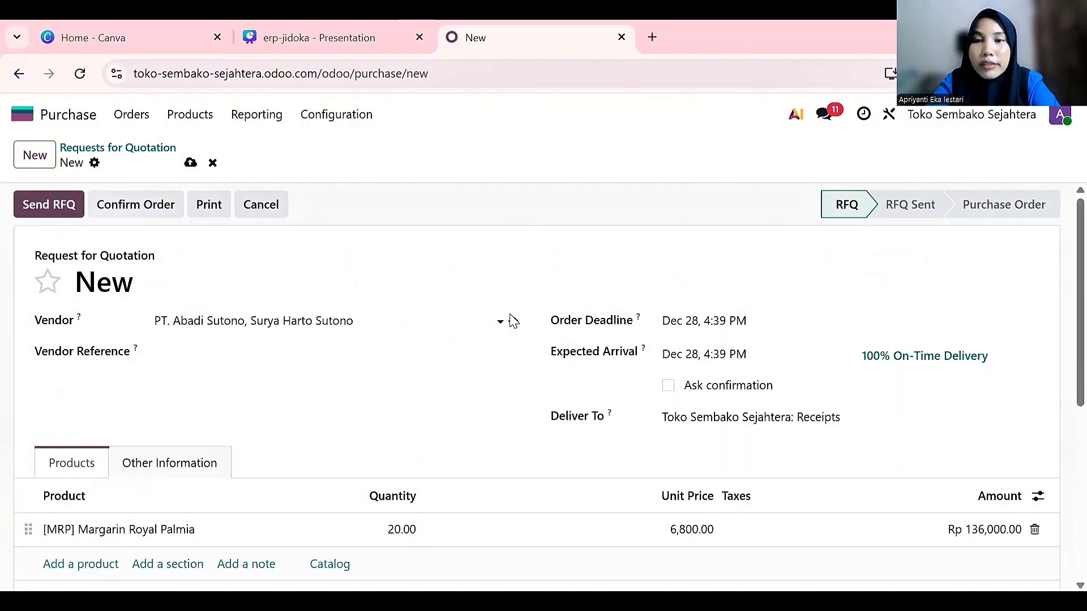
scroll(510, 318, "down", 3)
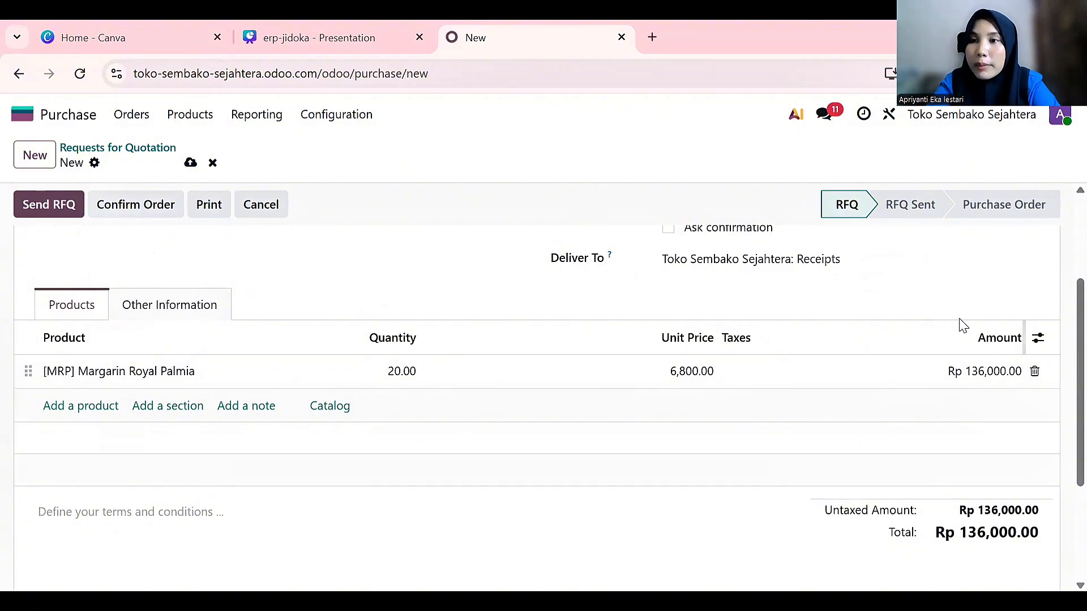
scroll(970, 528, "down", 2)
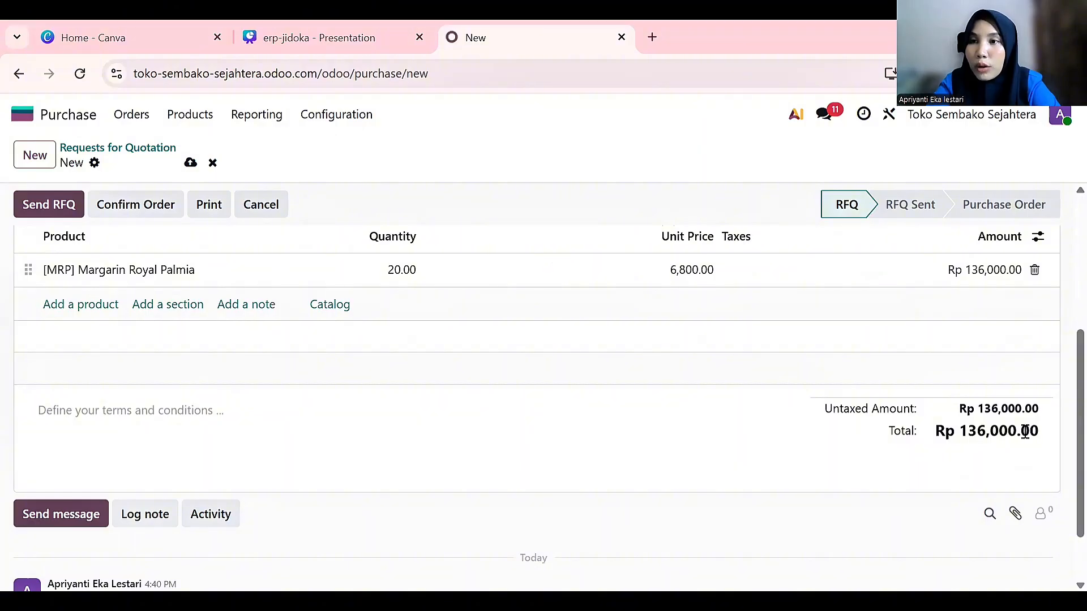
scroll(671, 406, "up", 5)
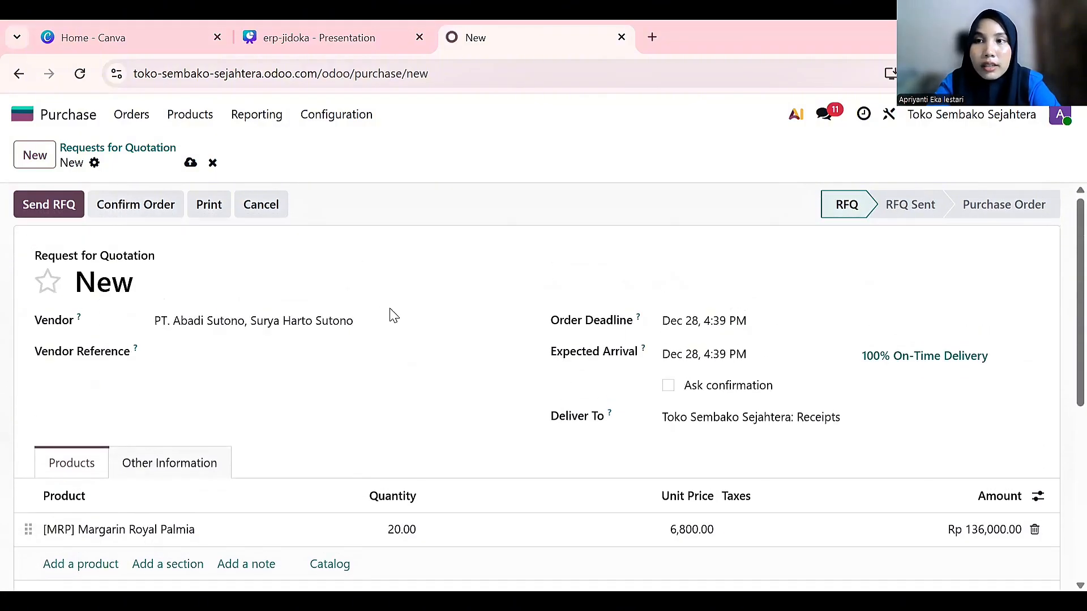
Send the RFQ by email to the vendor, saving it as P00007
left_click(50, 208)
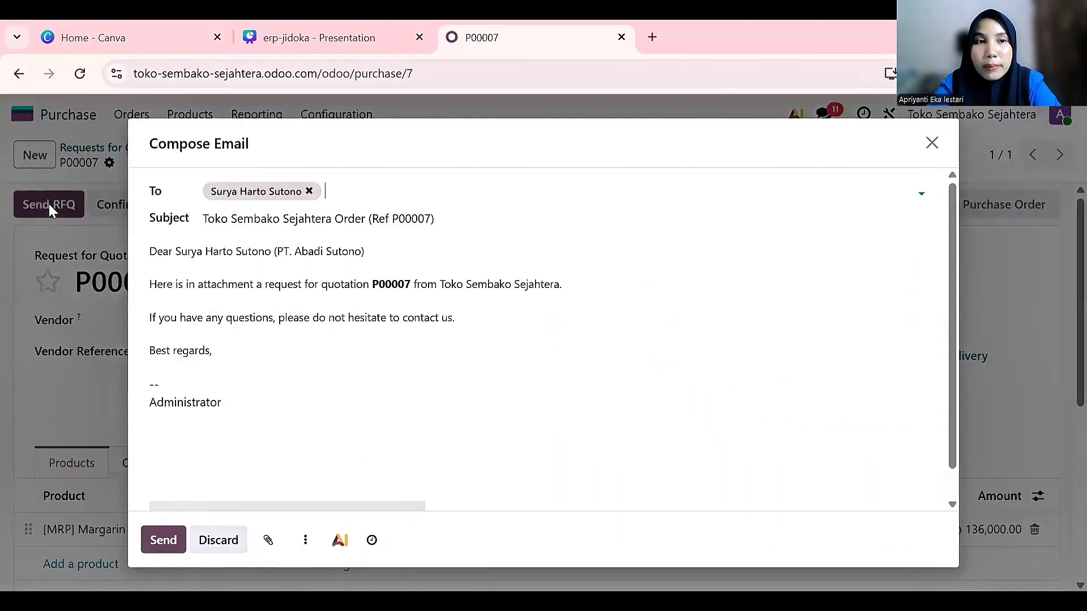
left_click(156, 542)
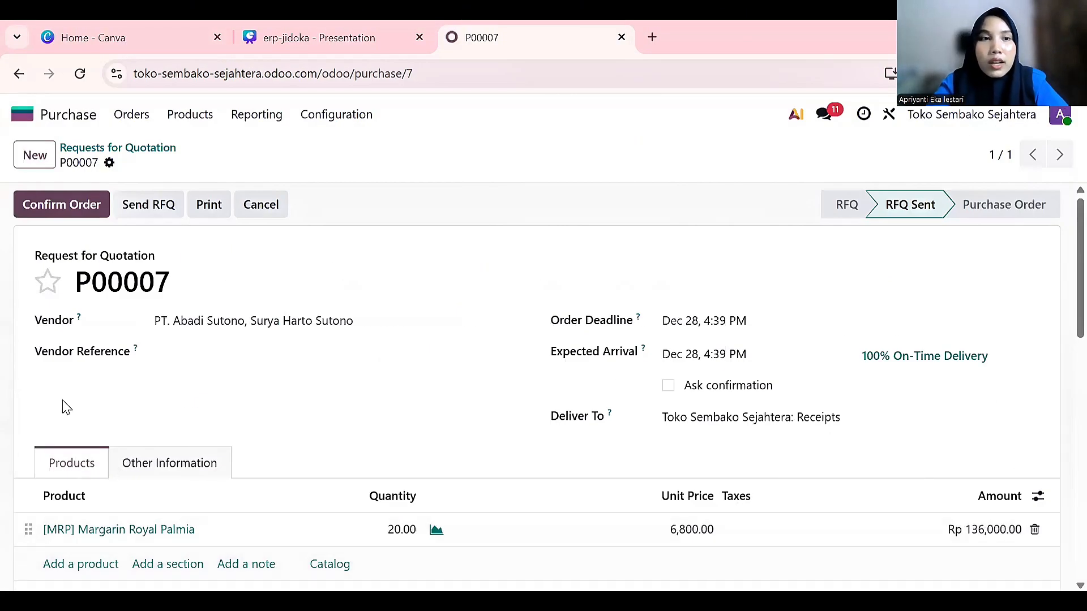
Confirm P00007, validate receipt WH/IN/00006, and print its delivery slip PDF
left_click(71, 216)
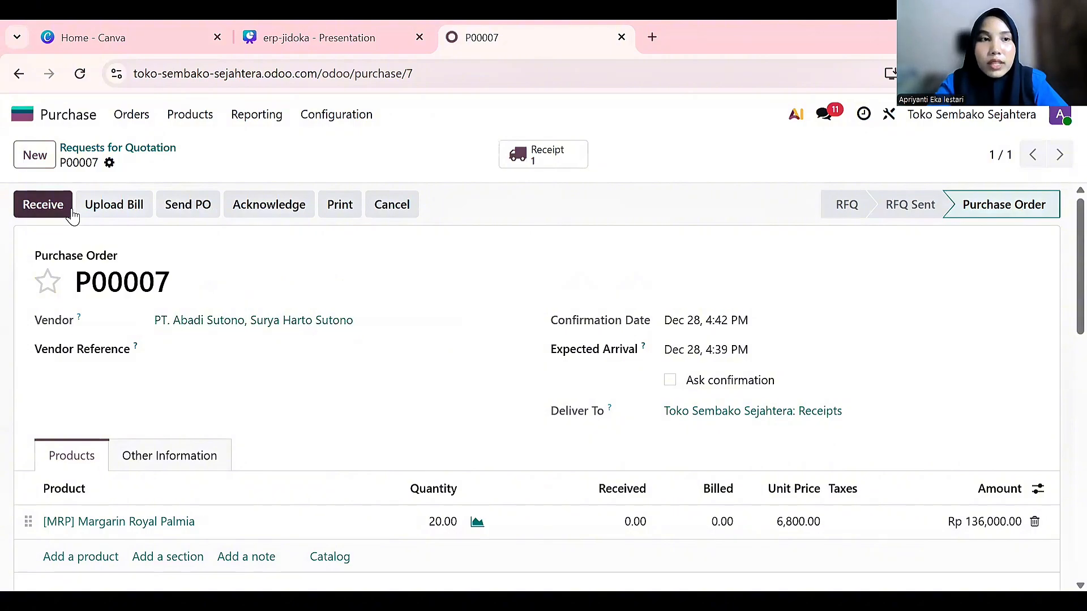
left_click(46, 217)
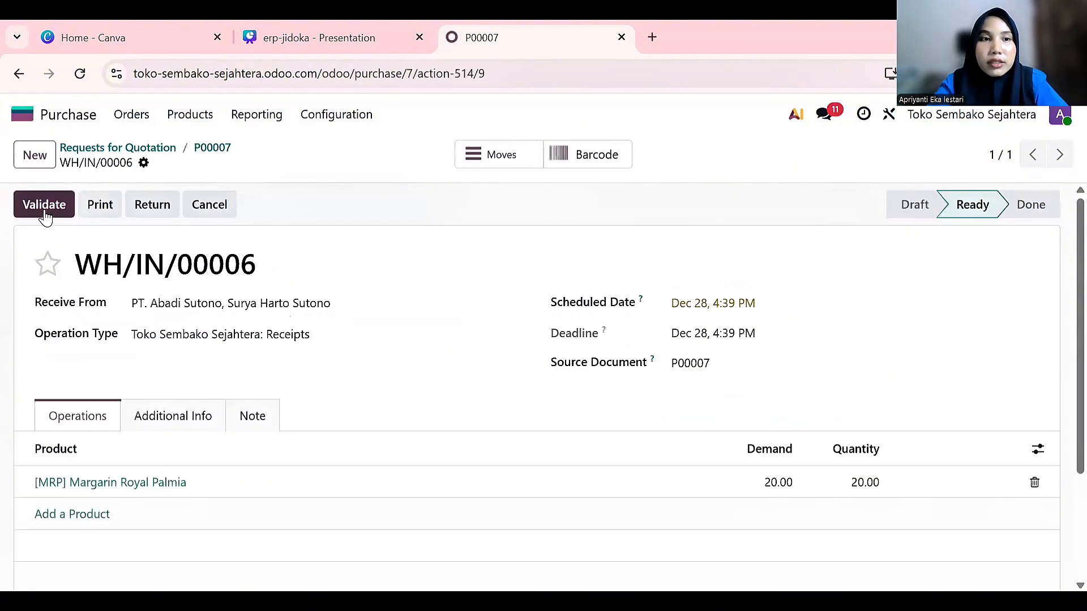
left_click(48, 213)
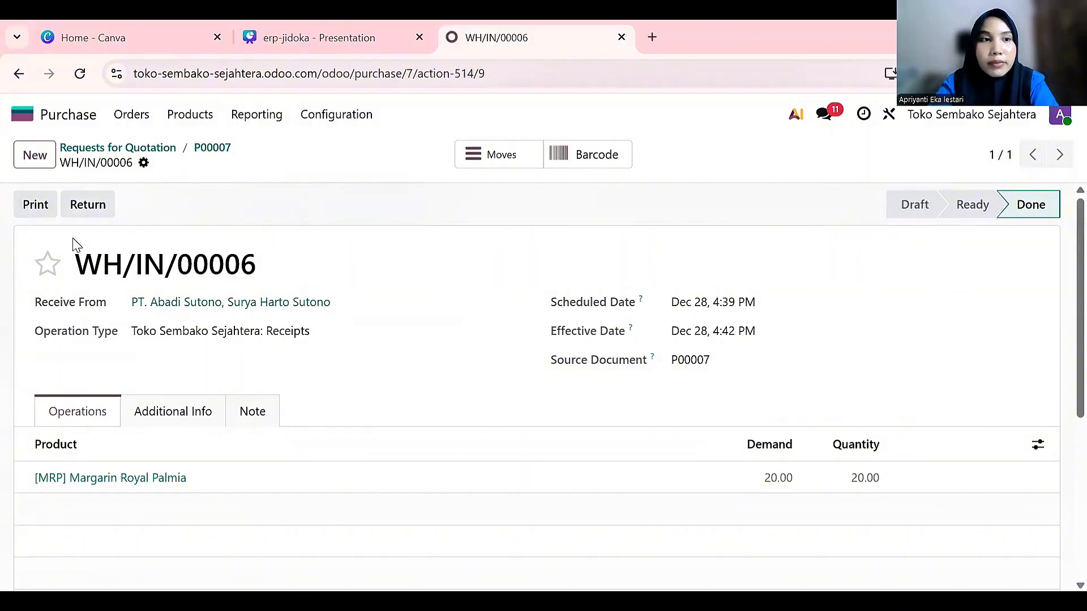
left_click(36, 205)
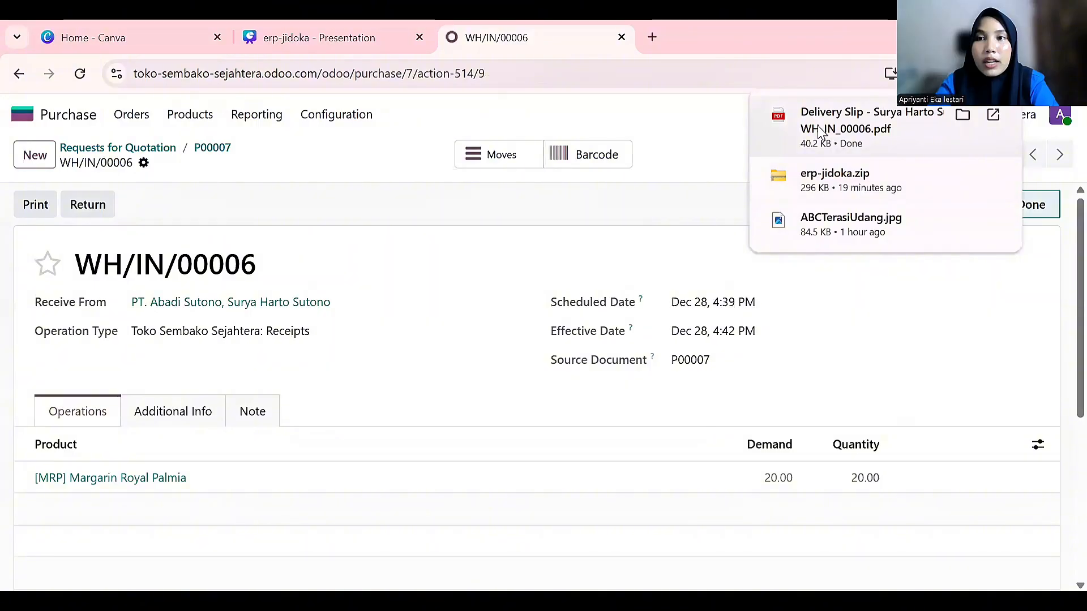
Open the downloaded delivery slip PDF and review Goods Receipt Note WH/IN/00006 with 20 Units
left_click(821, 131)
scroll(468, 429, "down", 1)
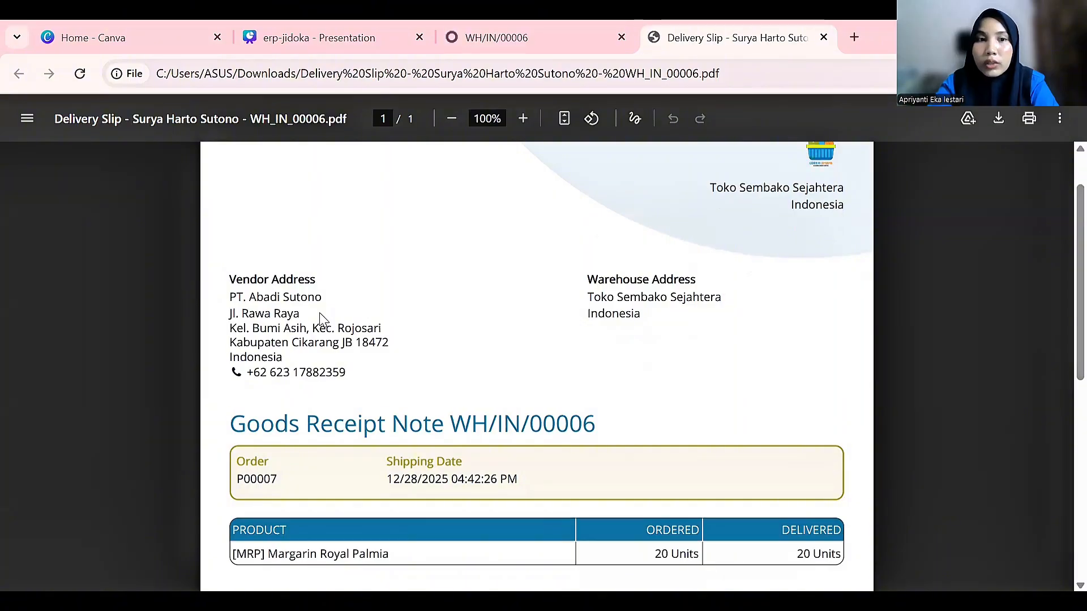
scroll(279, 295, "down", 1)
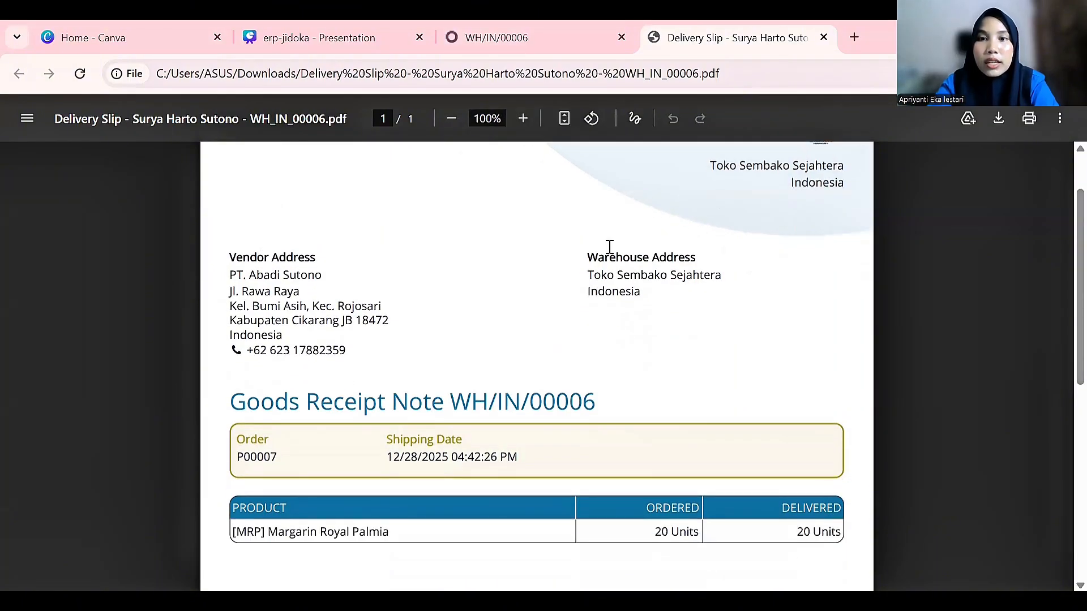
scroll(610, 246, "down", 2)
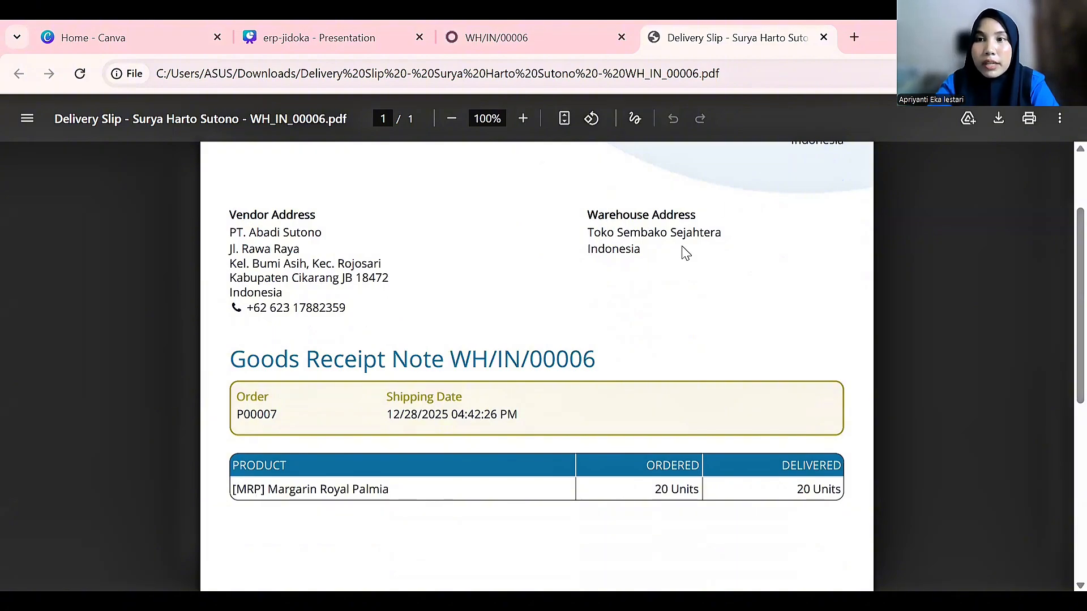
scroll(631, 301, "down", 5)
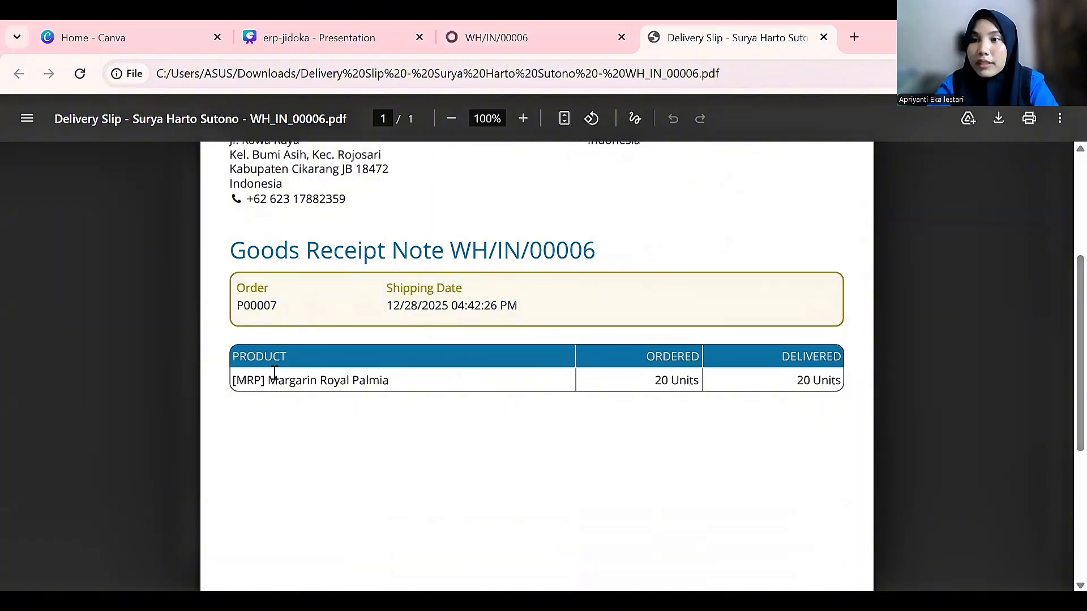
scroll(274, 372, "down", 4)
scroll(274, 372, "up", 1)
scroll(274, 372, "down", 2)
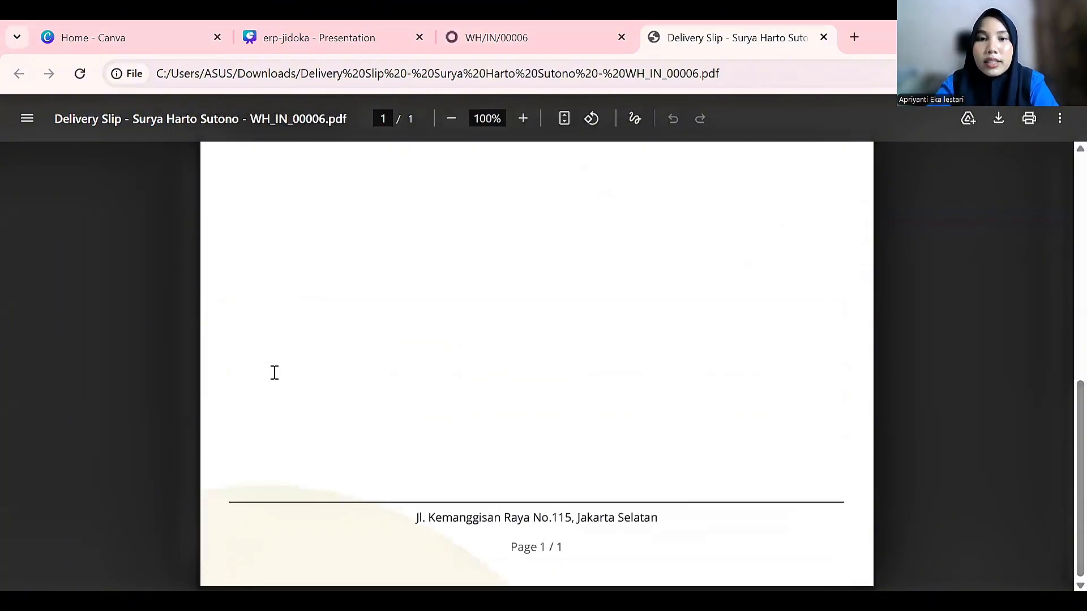
scroll(274, 372, "up", 9)
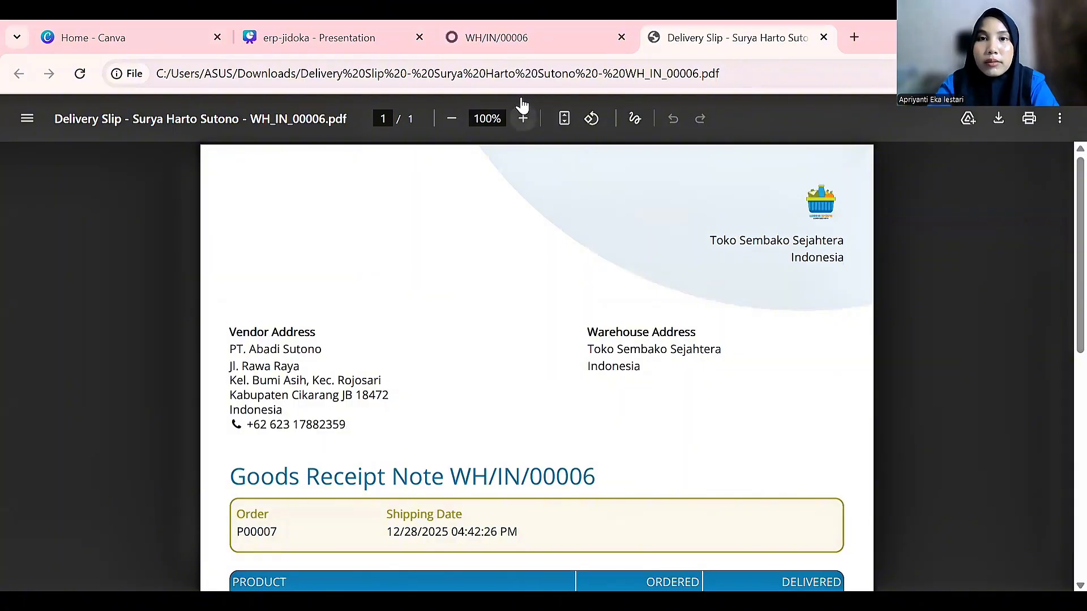
Back in Odoo, check P00007 in the RFQ list, then return to the home apps
left_click(601, 49)
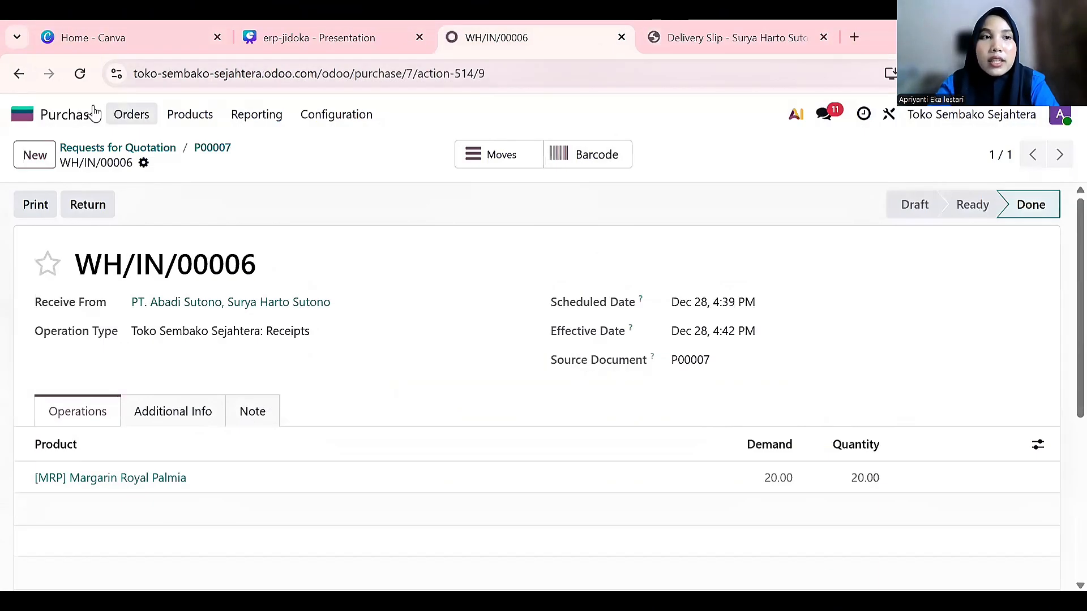
left_click(112, 148)
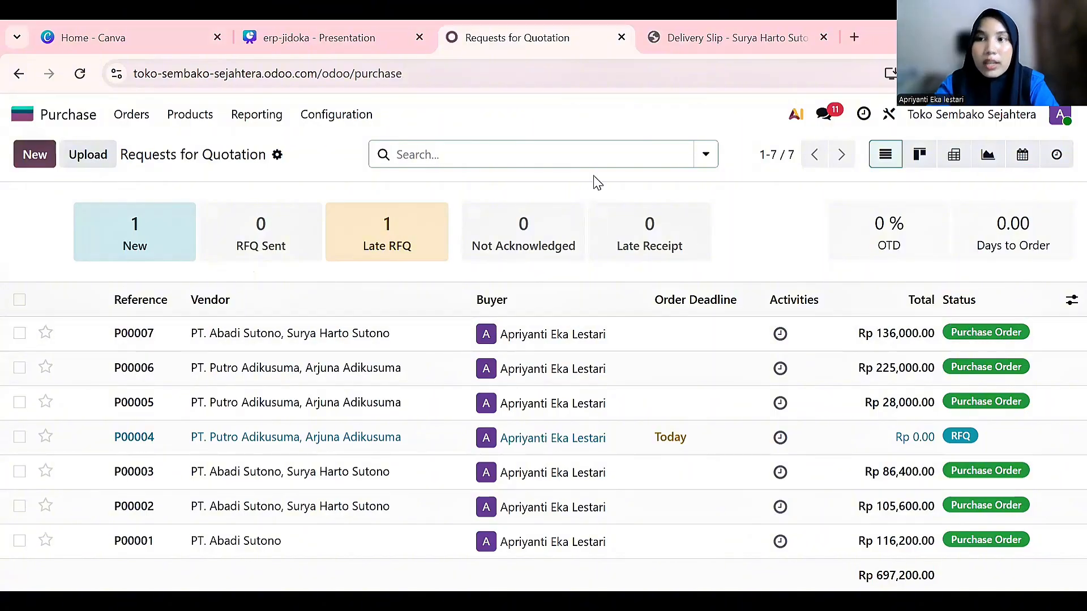
left_click(62, 116)
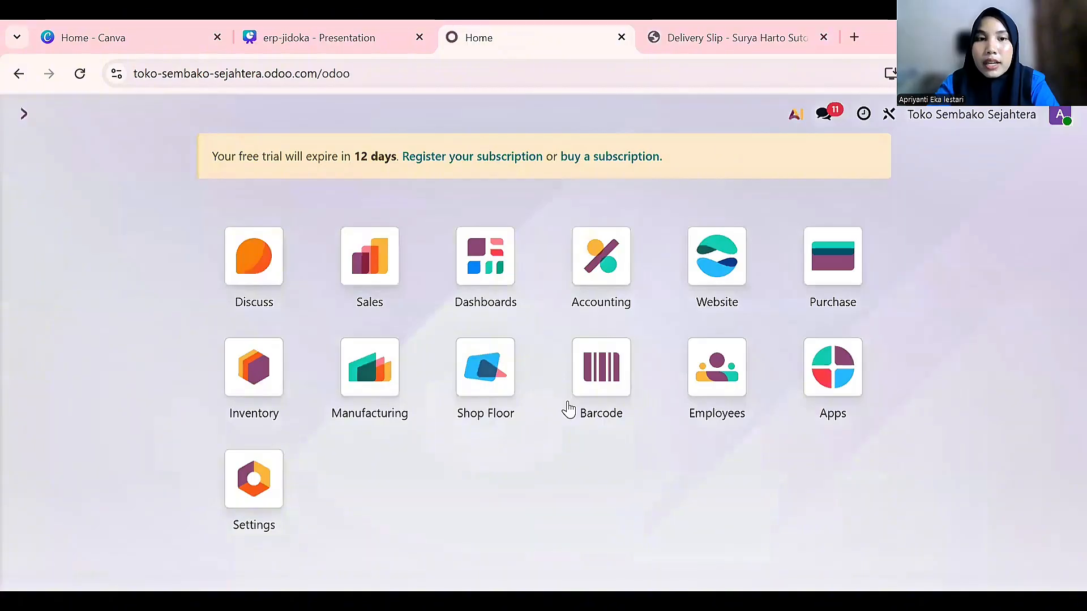
Open Inventory > Products > Products to browse the 13 goods with their prices and stock
left_click(256, 370)
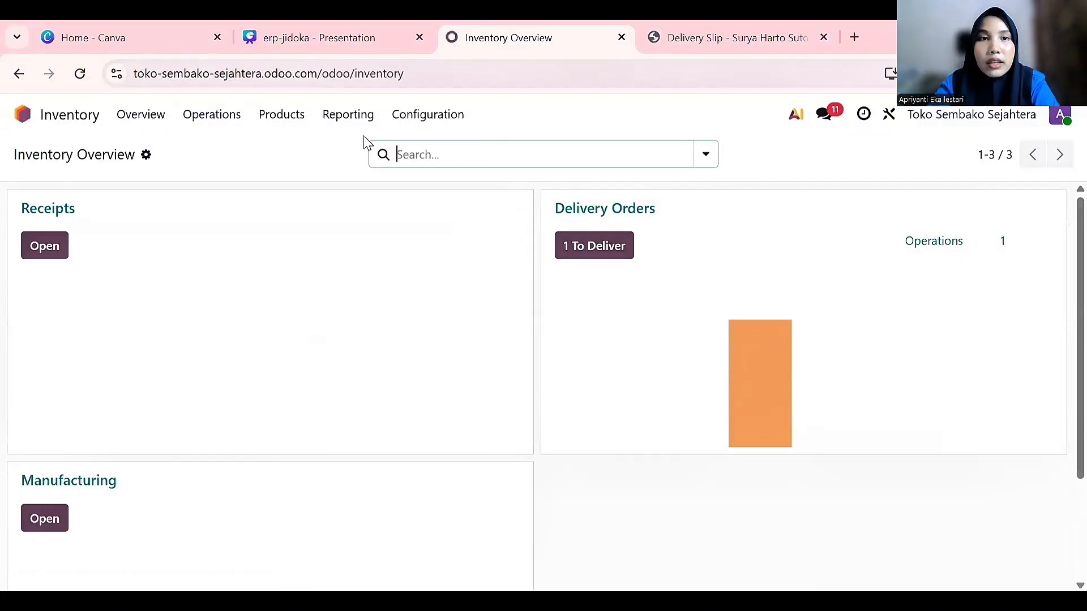
left_click(278, 119)
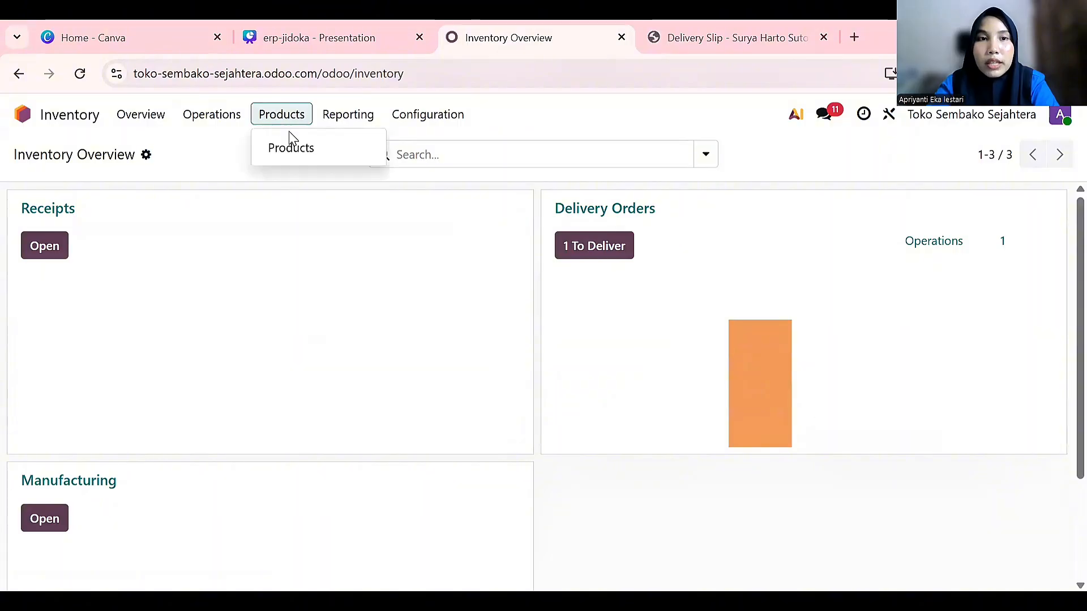
left_click(291, 149)
scroll(323, 403, "down", 2)
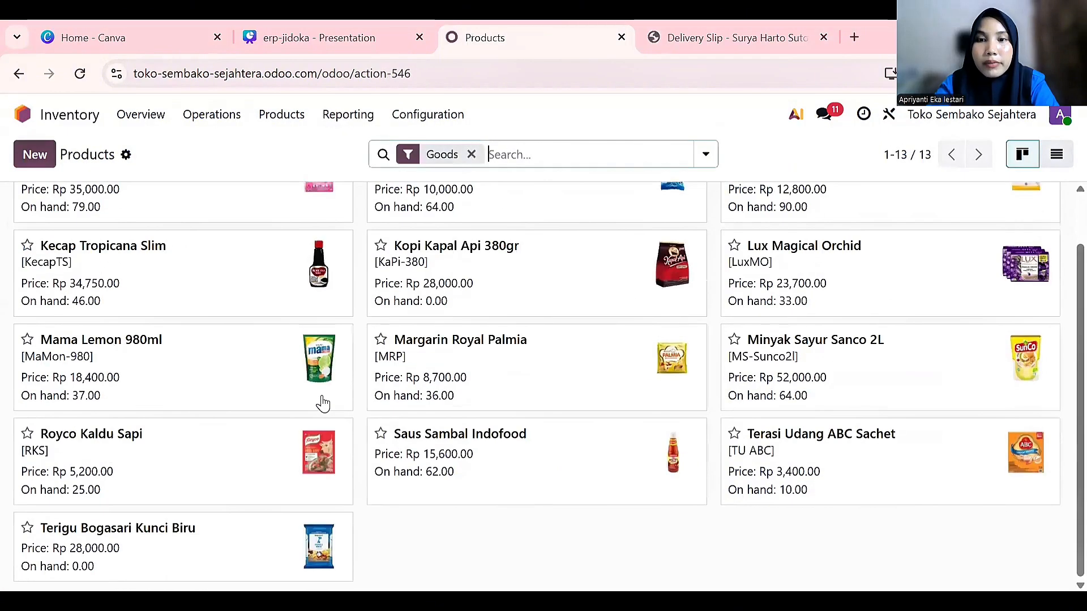
scroll(323, 403, "up", 2)
scroll(323, 403, "down", 2)
scroll(323, 403, "up", 2)
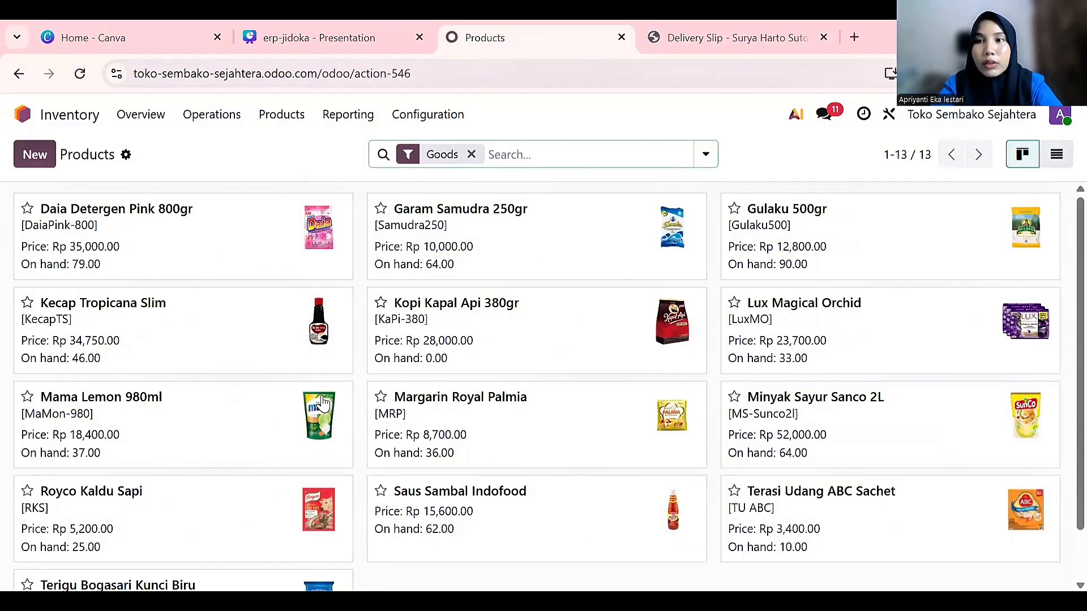
scroll(396, 439, "down", 2)
scroll(411, 436, "up", 2)
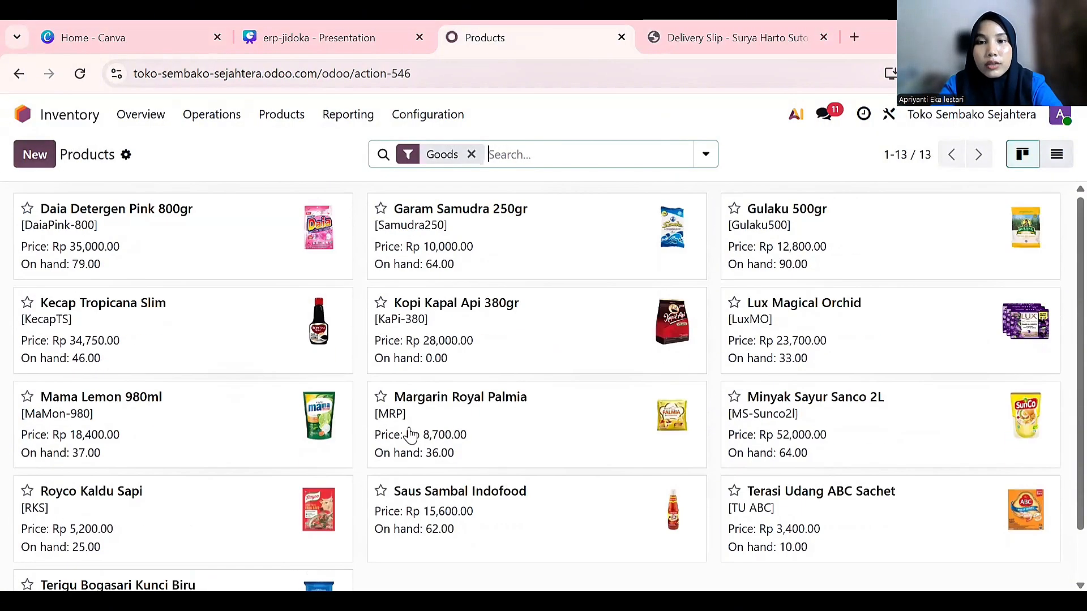
scroll(411, 436, "down", 2)
scroll(407, 437, "up", 2)
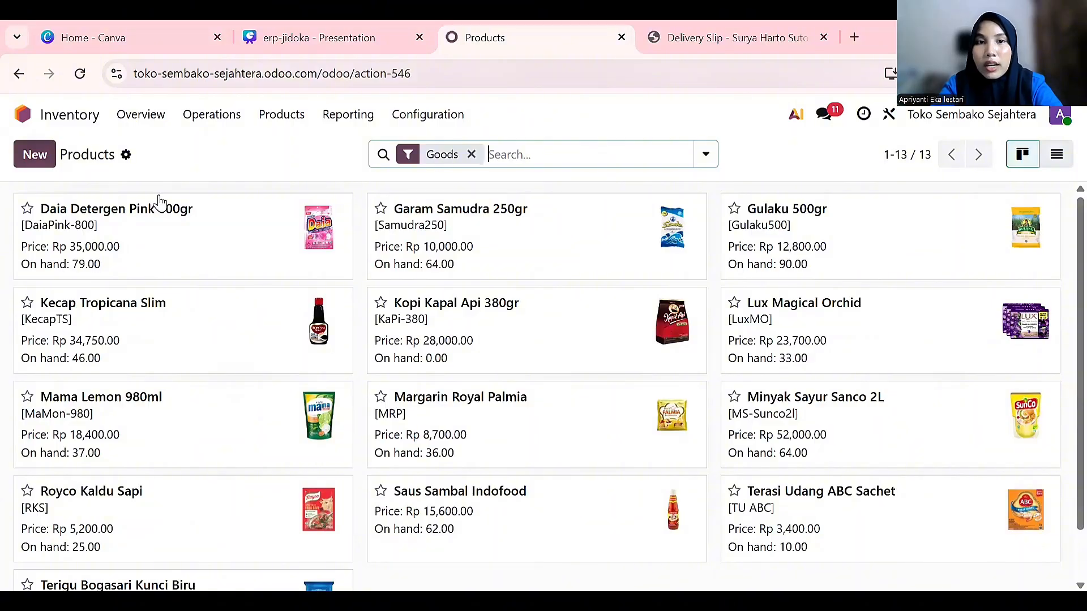
scroll(427, 317, "down", 1)
scroll(428, 317, "up", 1)
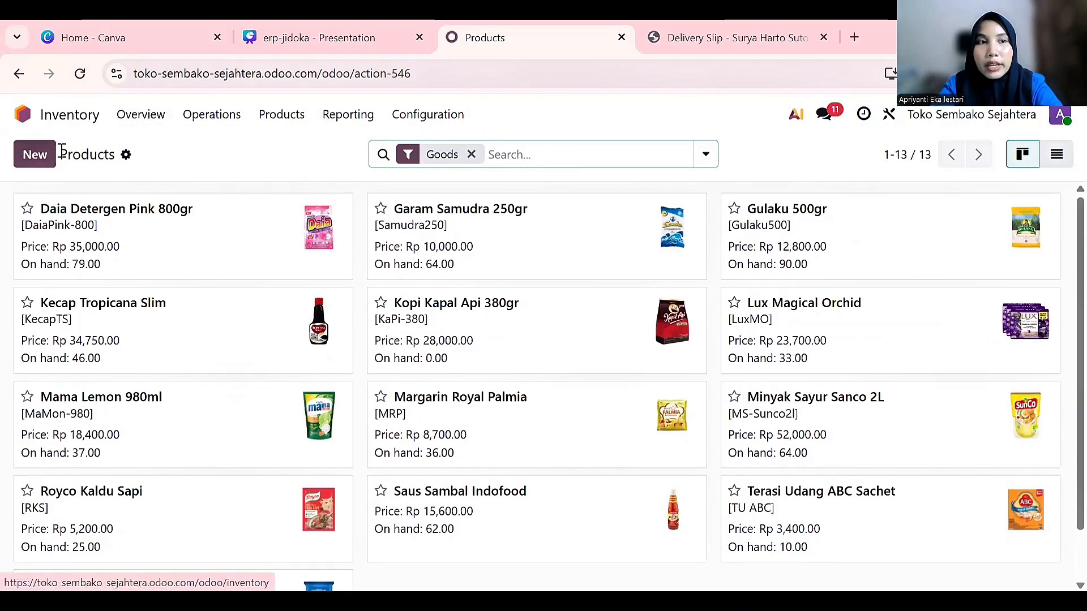
Create a new product and upload the 'so klin lantai' picture as its image
left_click(35, 154)
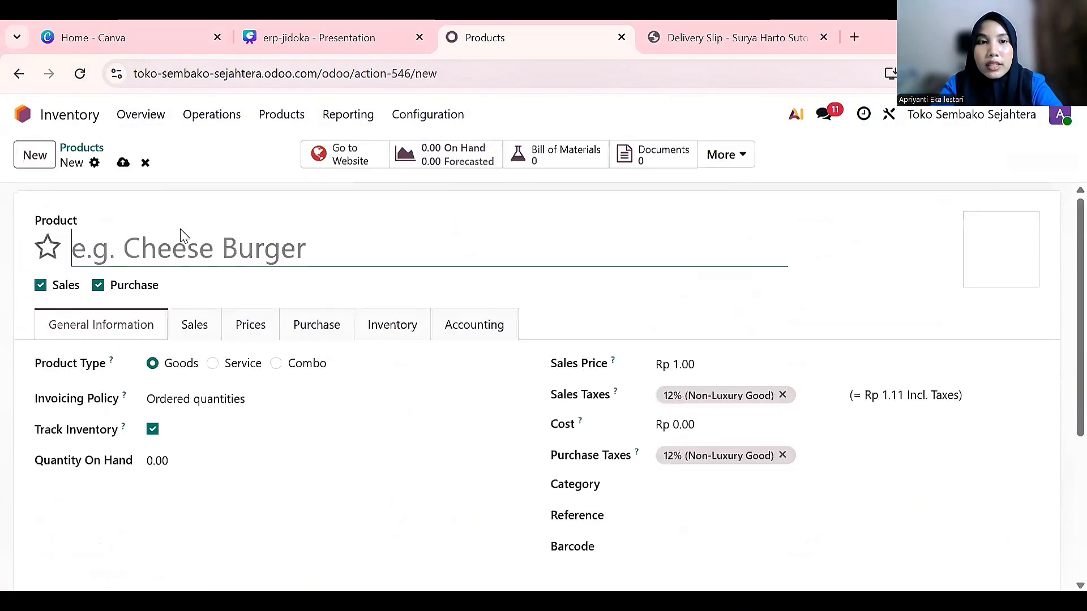
left_click(977, 275)
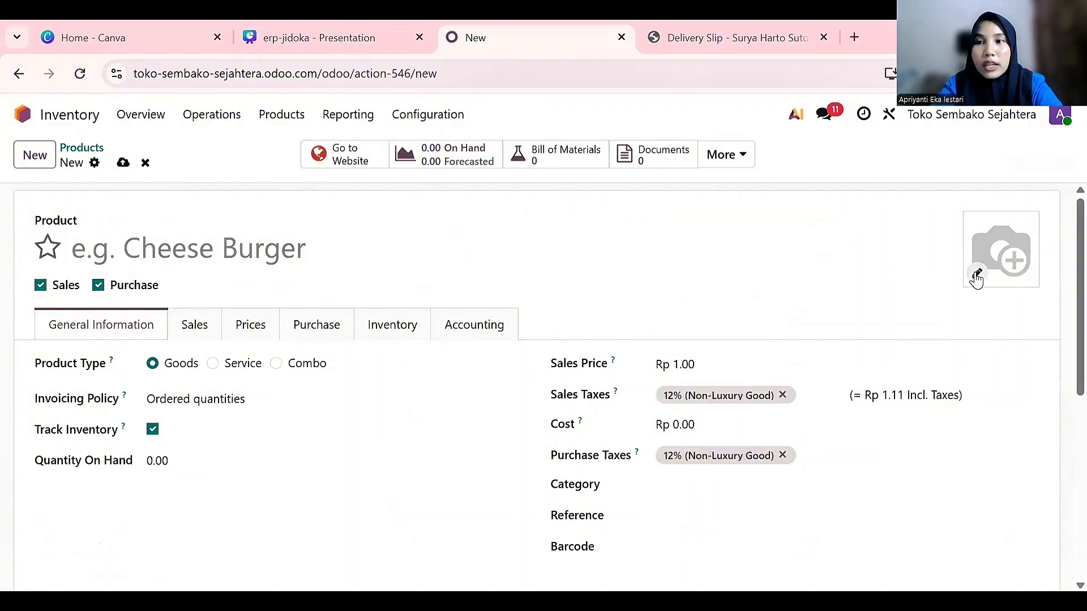
scroll(780, 287, "down", 3)
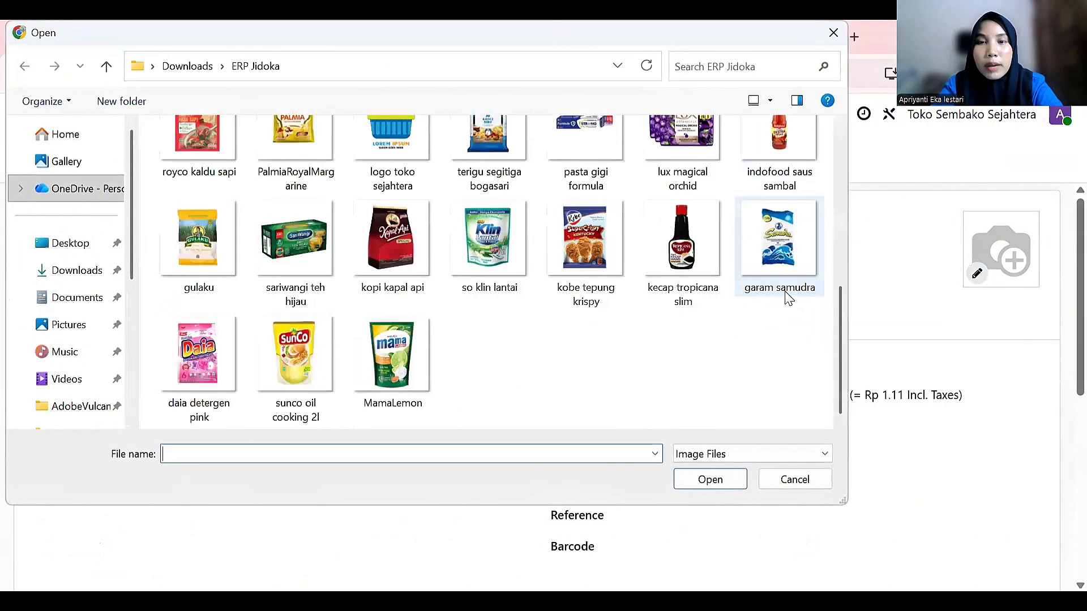
scroll(357, 362, "up", 3)
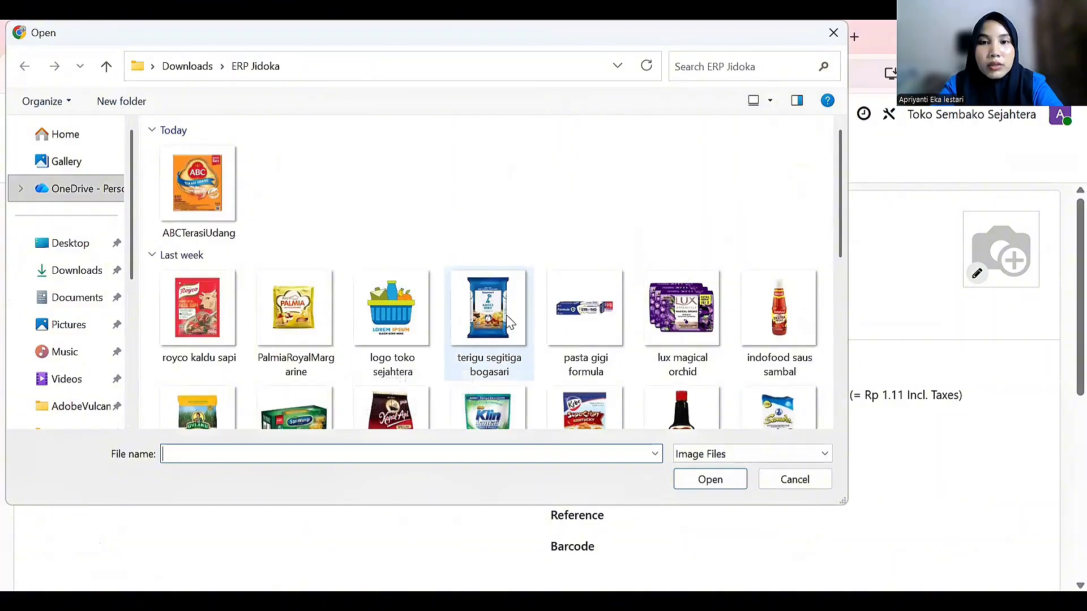
left_click(557, 320)
left_click(701, 481)
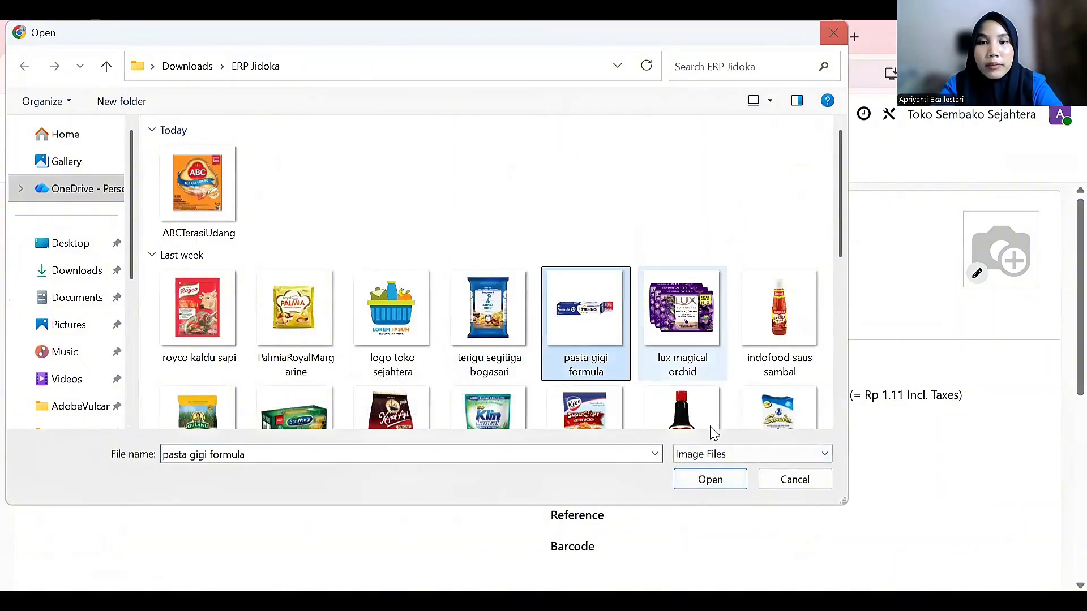
scroll(762, 346, "down", 3)
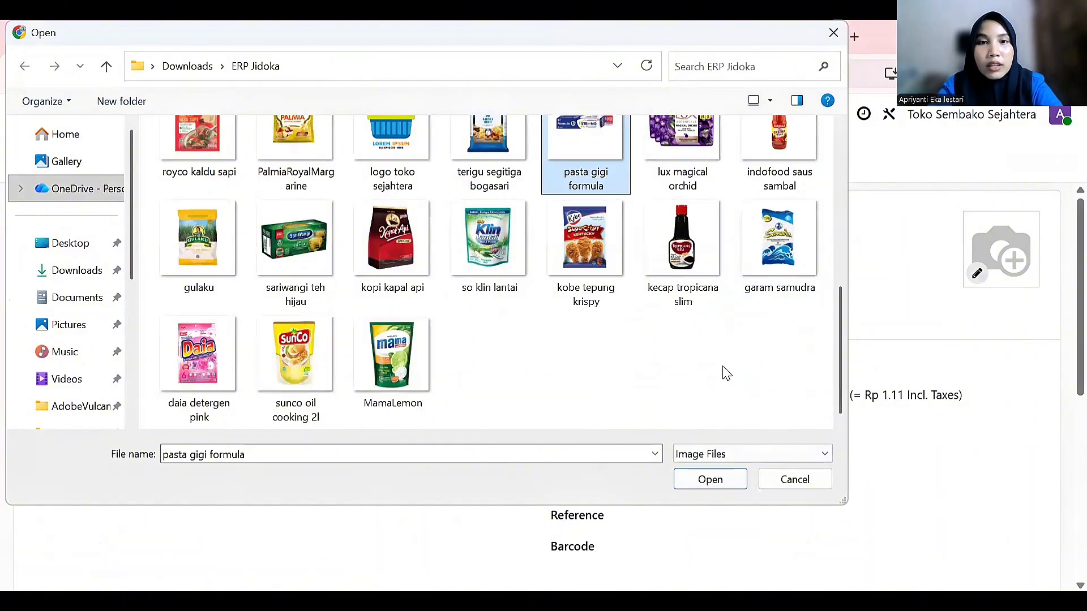
left_click(488, 281)
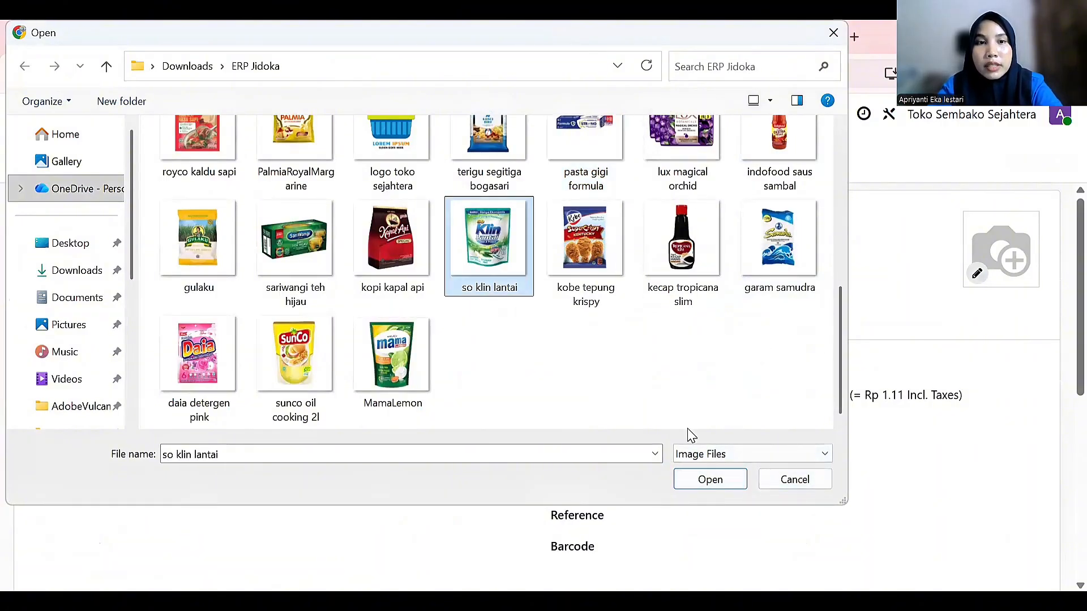
left_click(729, 484)
Name the product 'So Klin Lantai' and set its quantity on hand to 10
left_click(140, 250)
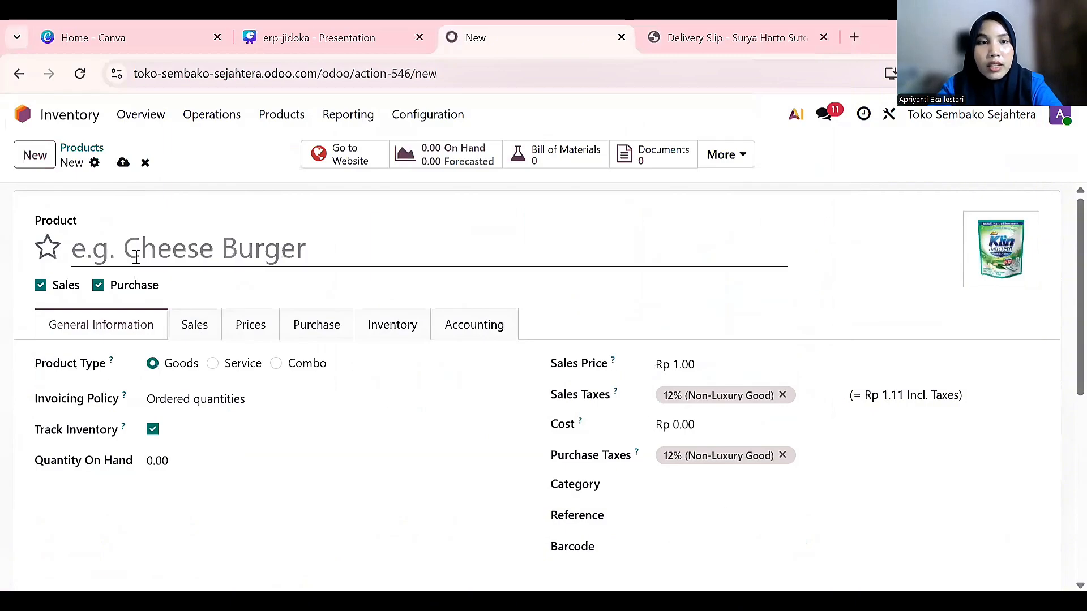
type("S")
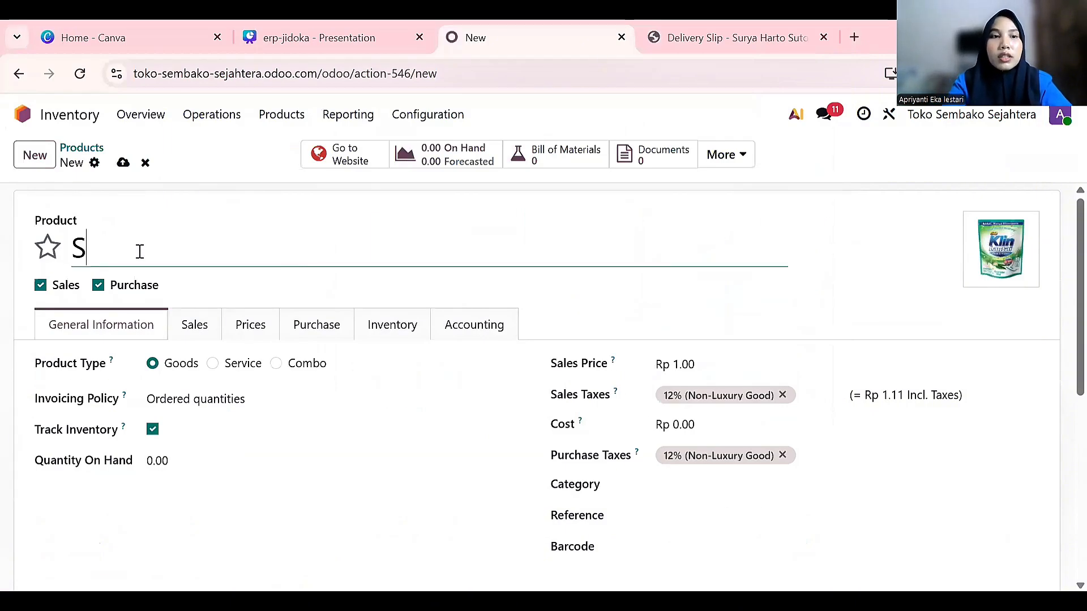
type("o Klin")
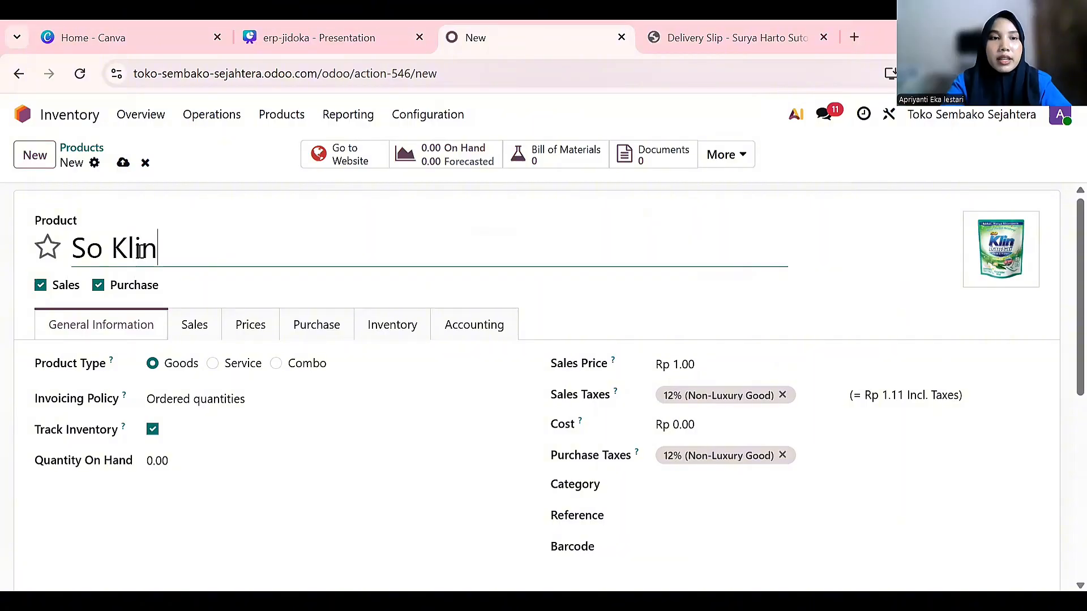
type(" L")
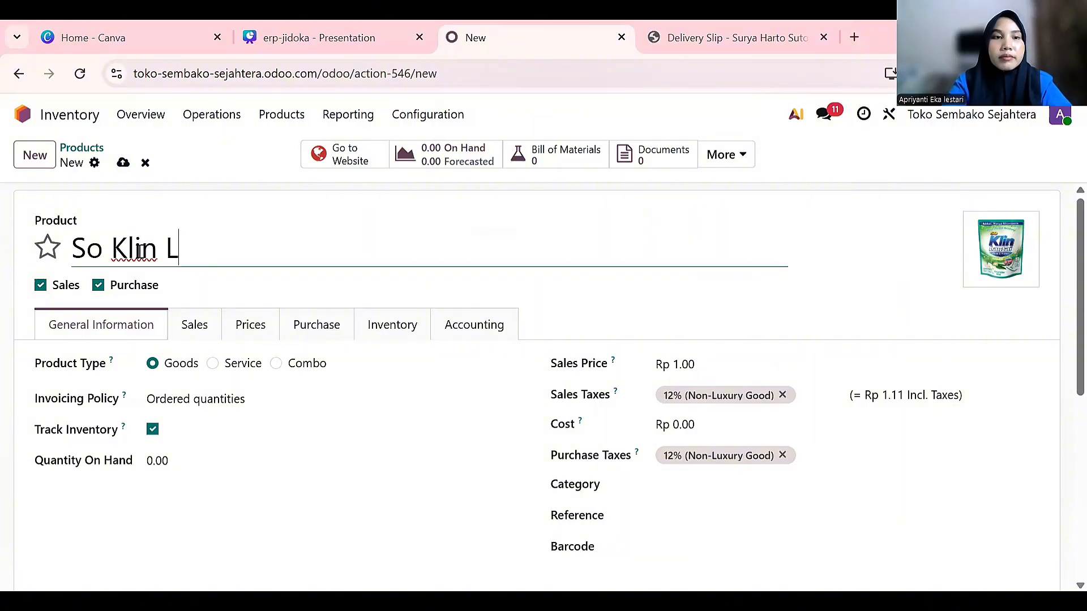
type("antai")
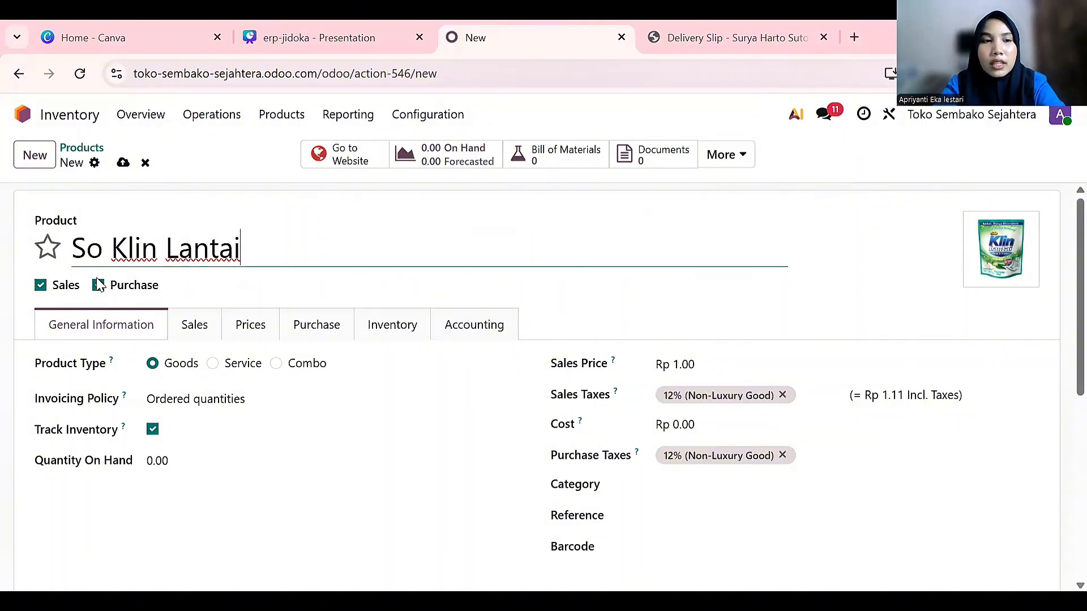
scroll(212, 454, "down", 1)
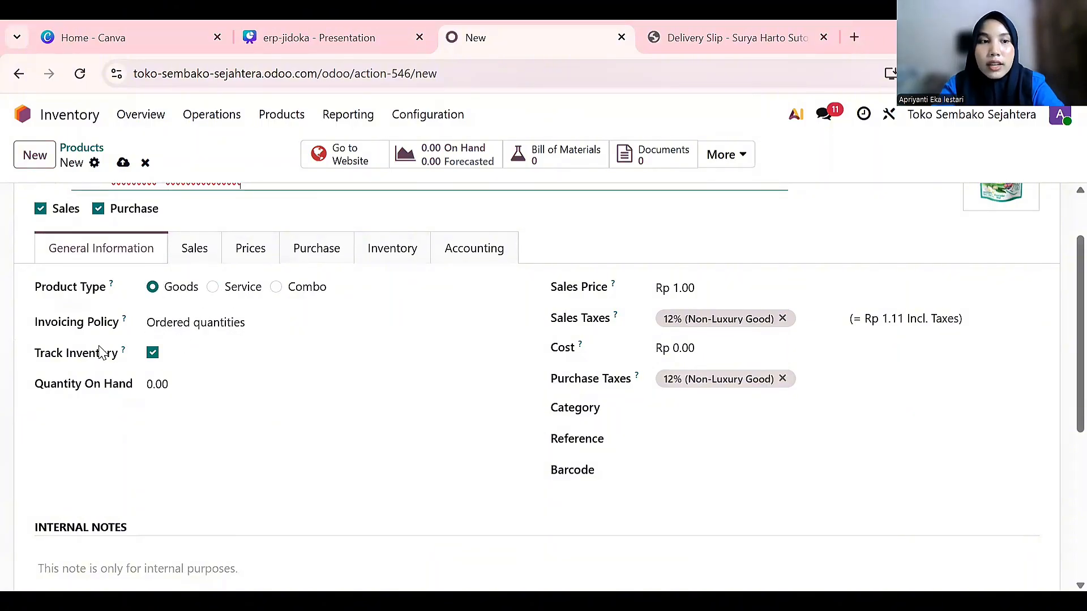
left_click(163, 387)
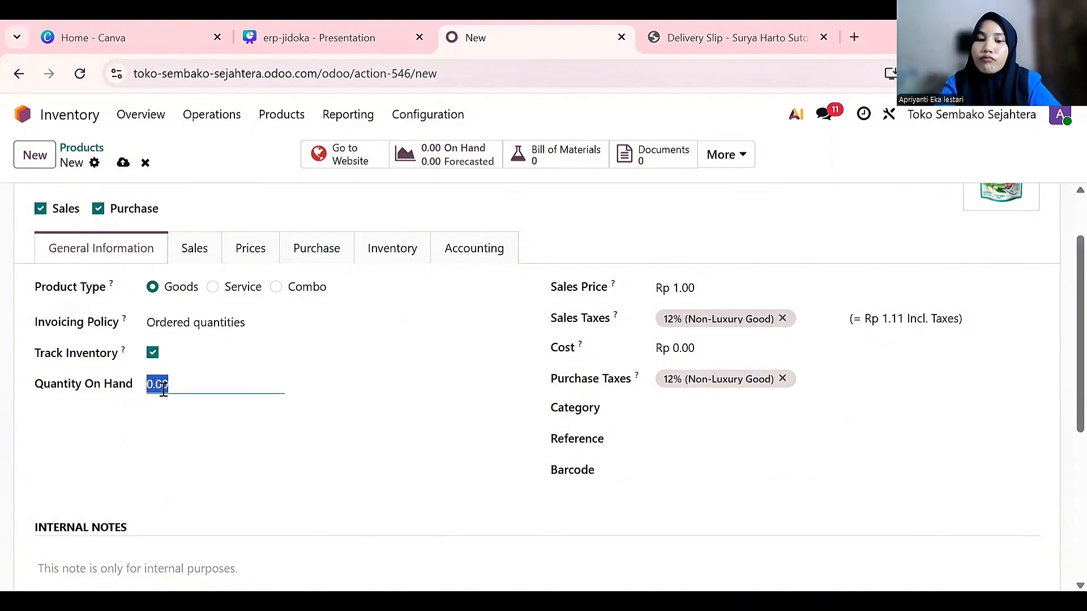
type("10")
Set the sales price to Rp 12,900.00 and remove the 12% sales and purchase taxes
left_click(681, 297)
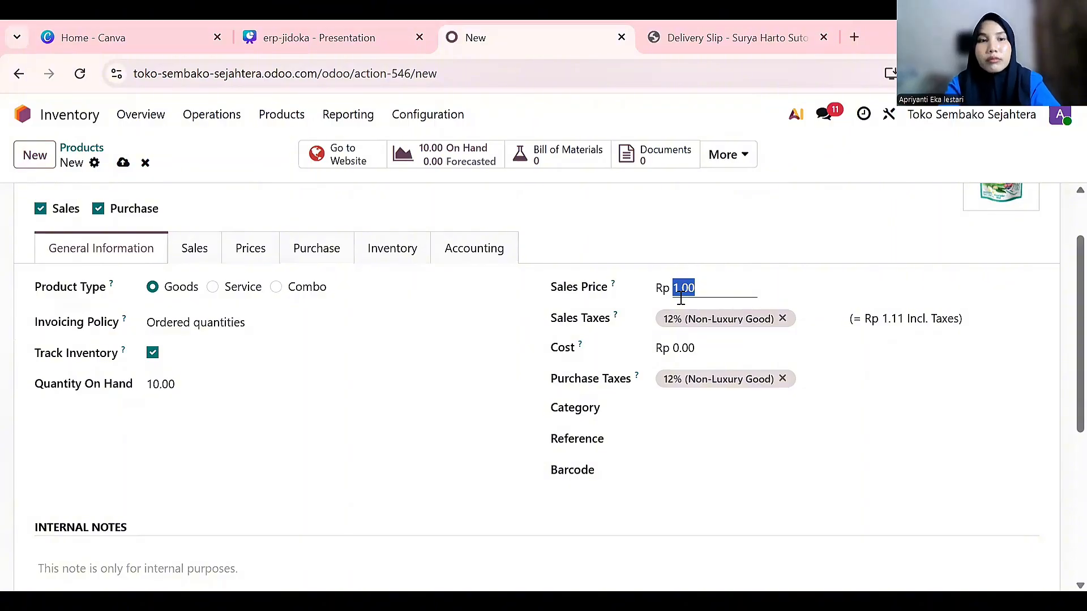
scroll(673, 330, "up", 2)
type("129")
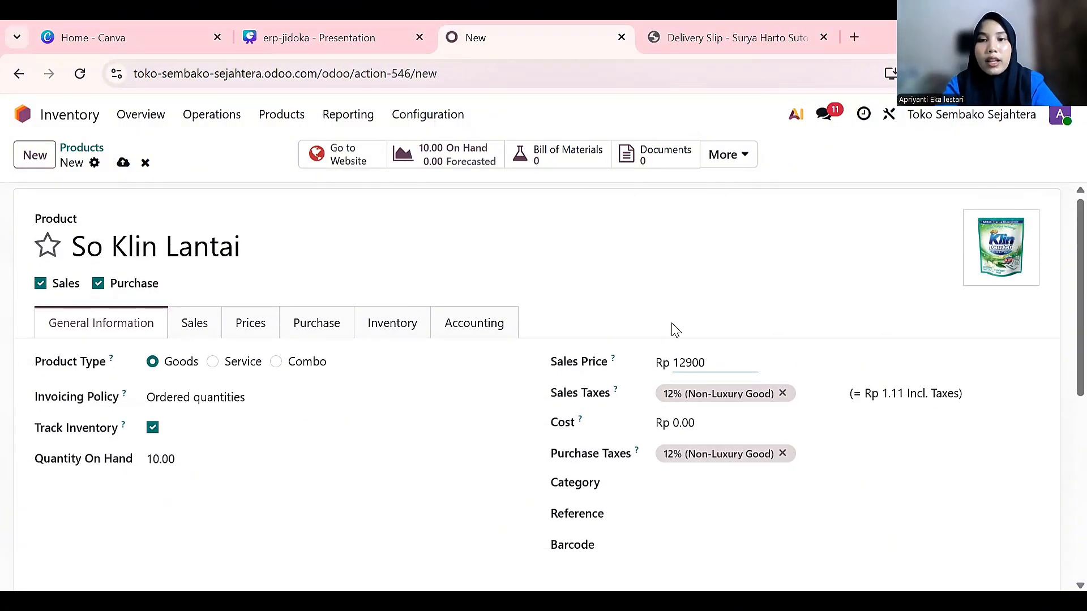
left_click(782, 398)
left_click(782, 393)
scroll(781, 395, "down", 2)
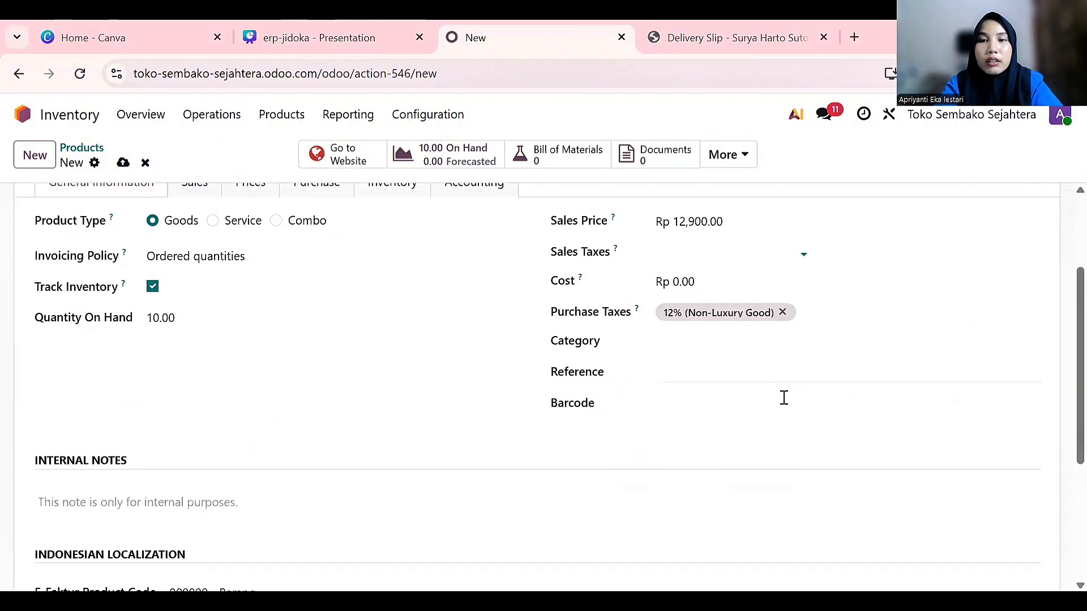
left_click(783, 311)
Set the product cost to Rp 9,800.00
left_click(739, 282)
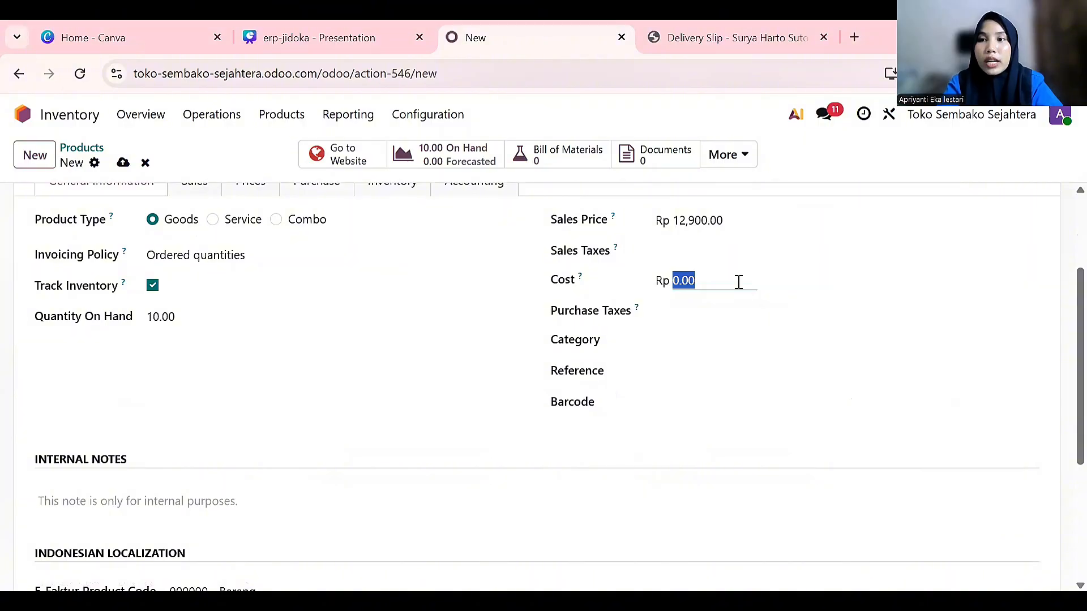
scroll(738, 281, "up", 3)
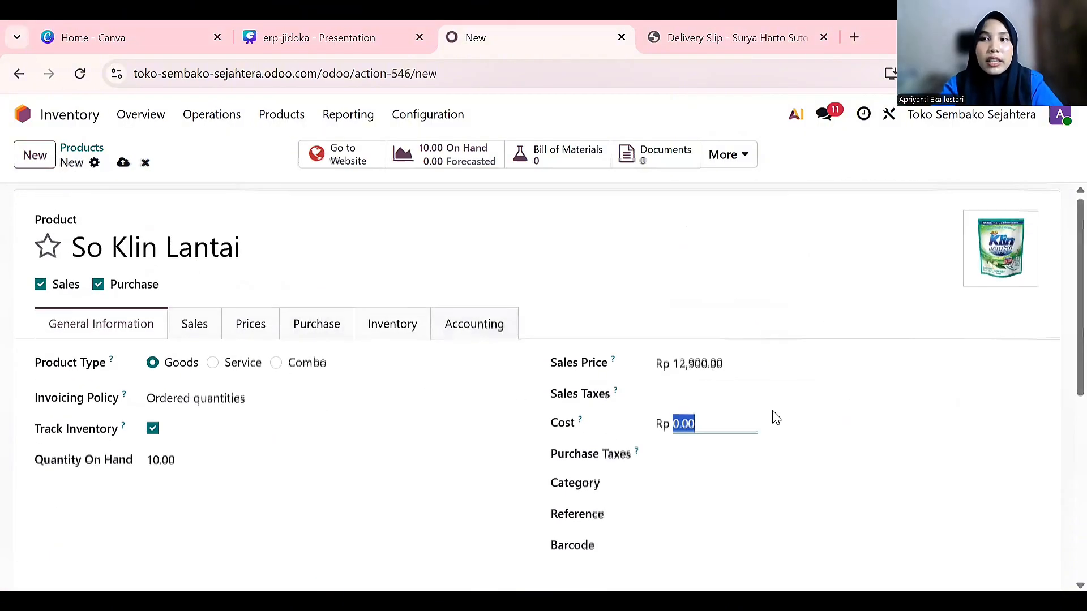
scroll(772, 410, "down", 2)
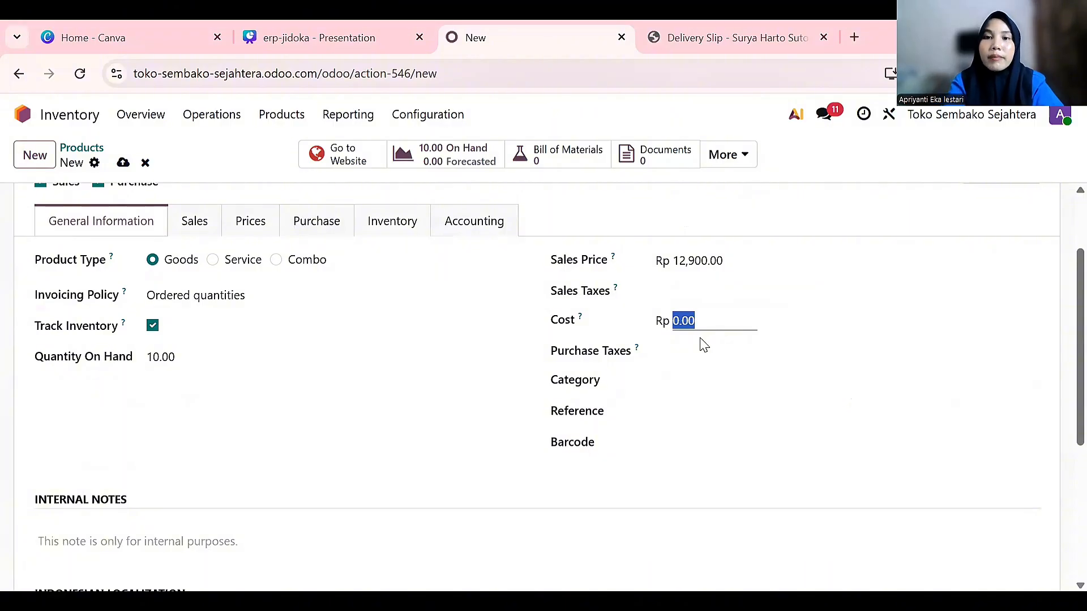
type("1")
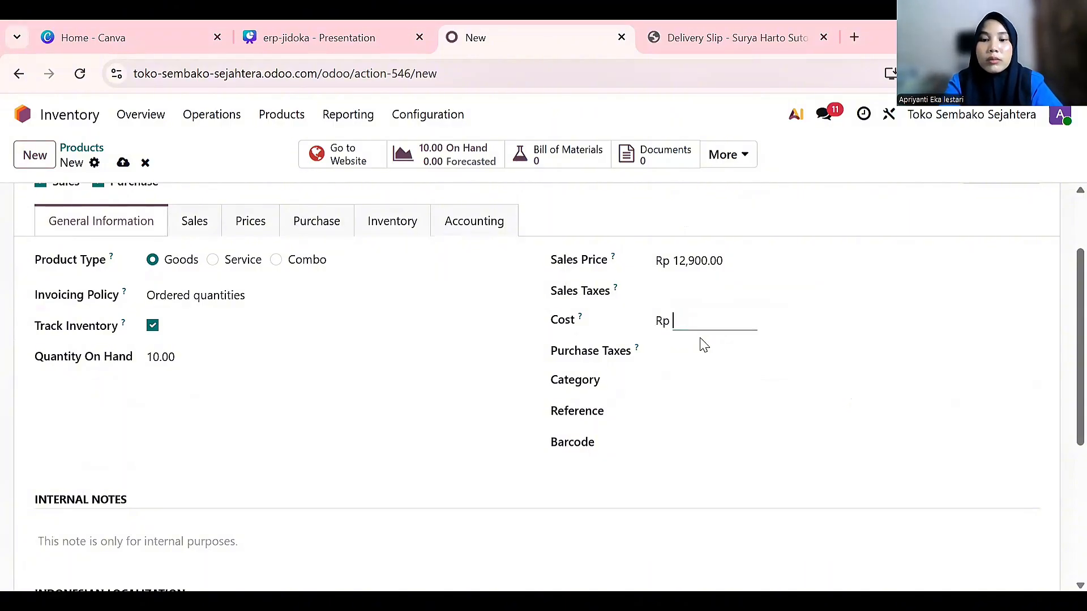
left_click(726, 463)
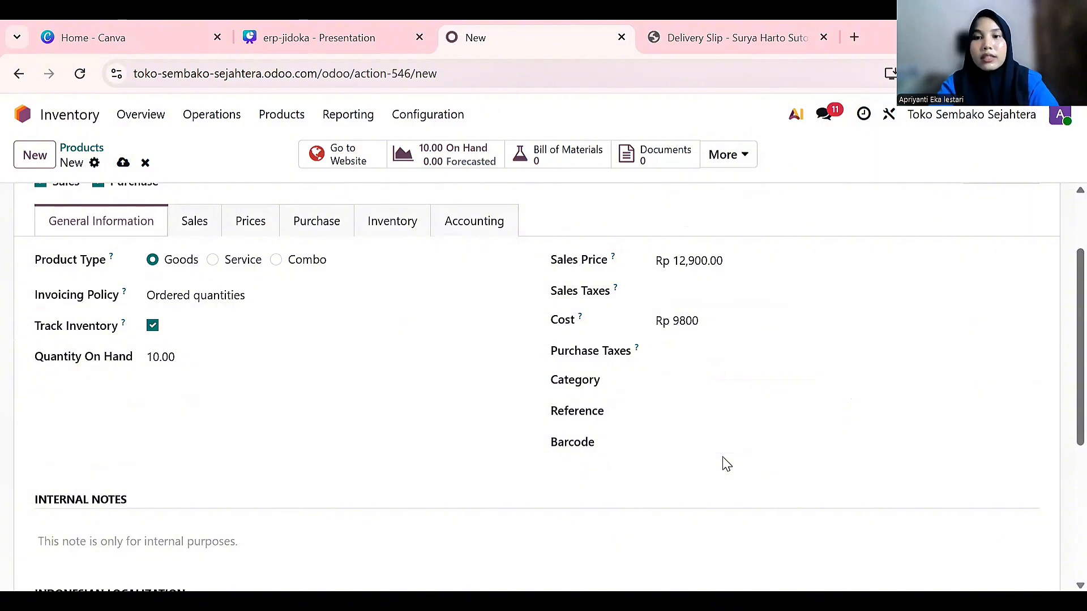
Choose category Goods, enter internal reference SKL, and save the product
scroll(724, 463, "down", 1)
left_click(685, 281)
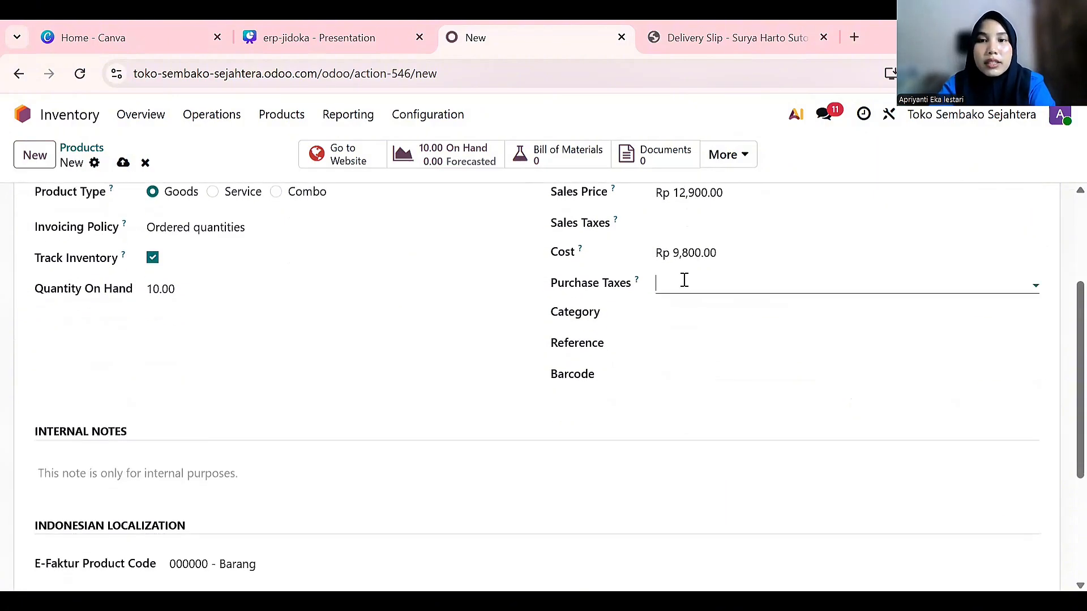
left_click(607, 309)
left_click(674, 307)
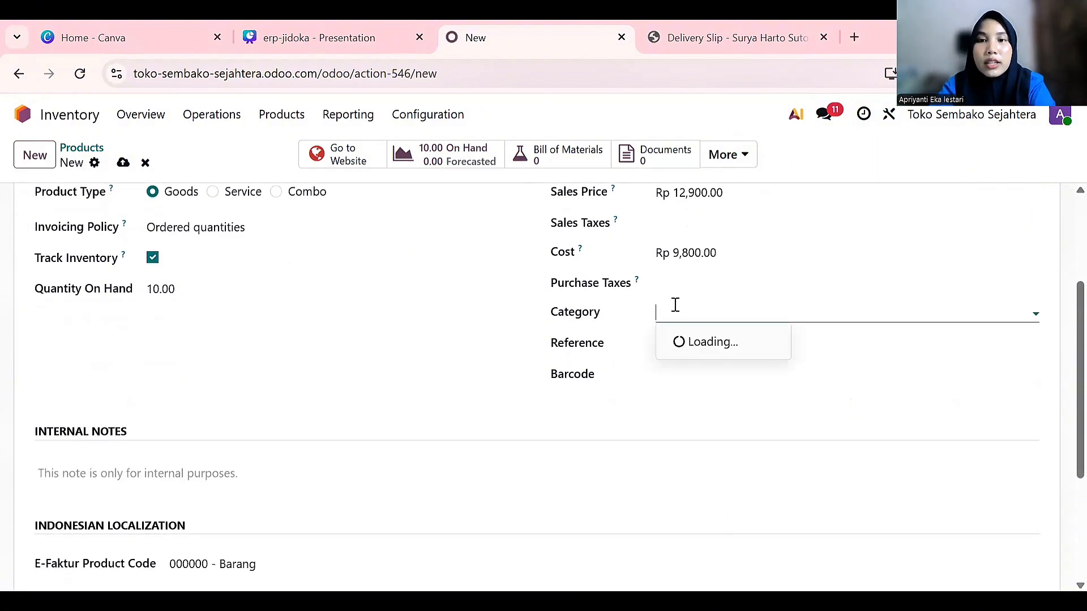
left_click(700, 389)
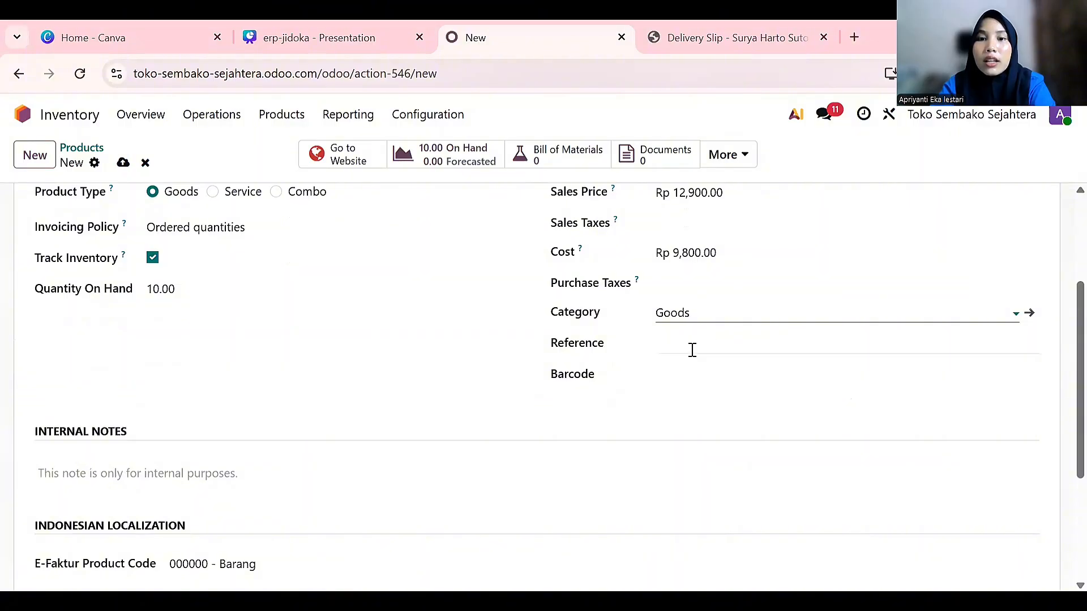
left_click(691, 349)
scroll(691, 349, "up", 3)
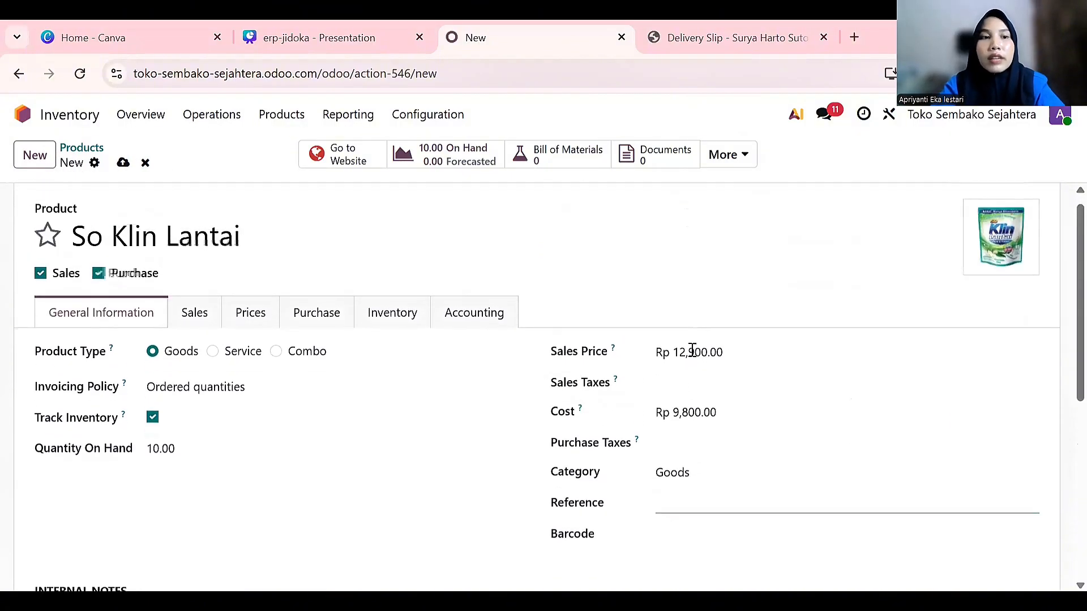
type("s")
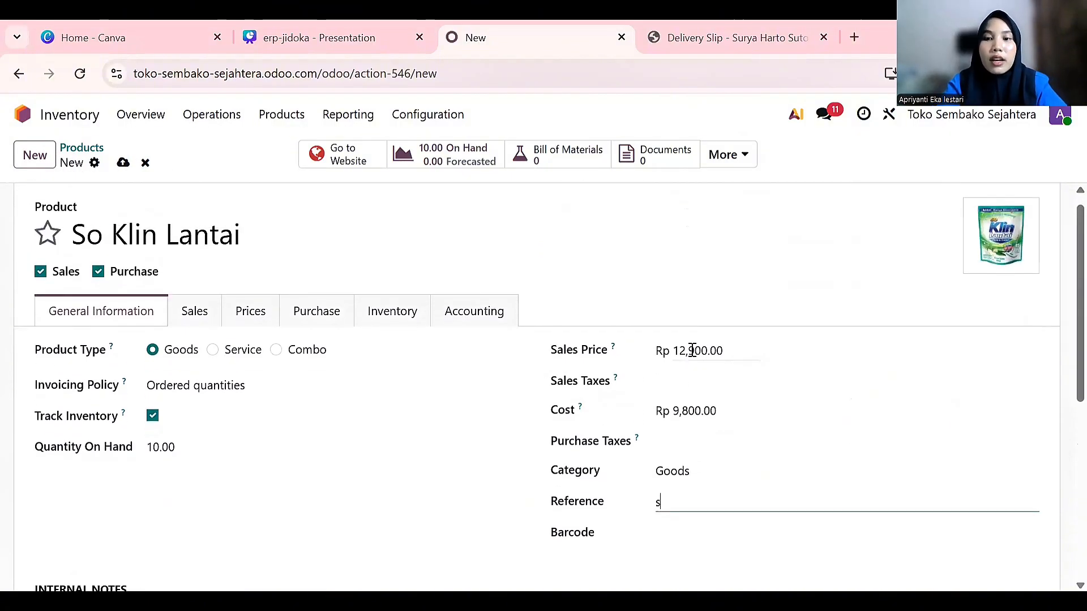
type("KL")
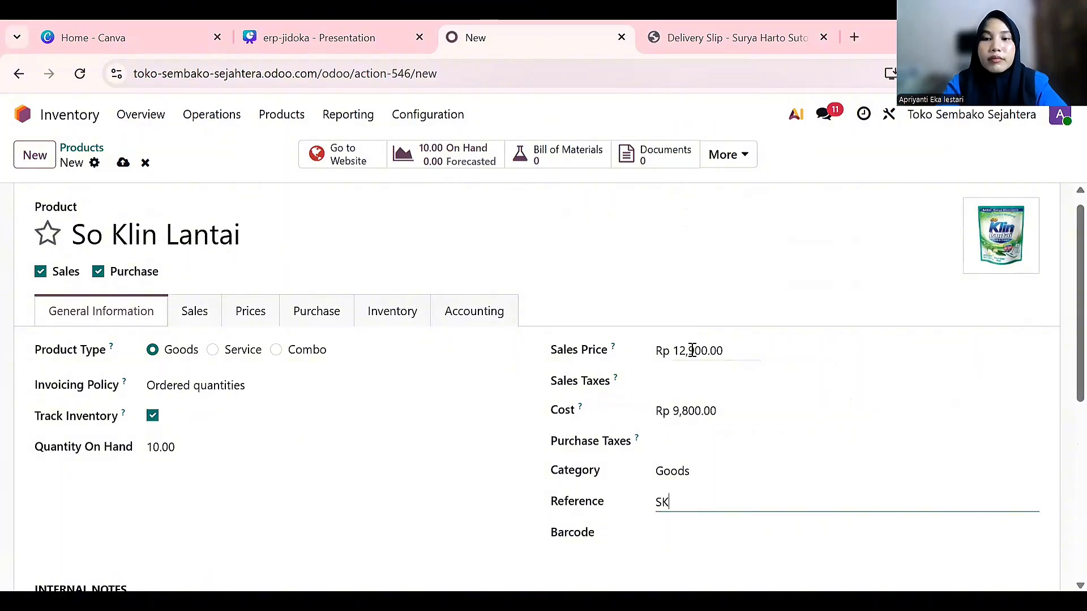
scroll(689, 356, "down", 4)
scroll(695, 355, "up", 4)
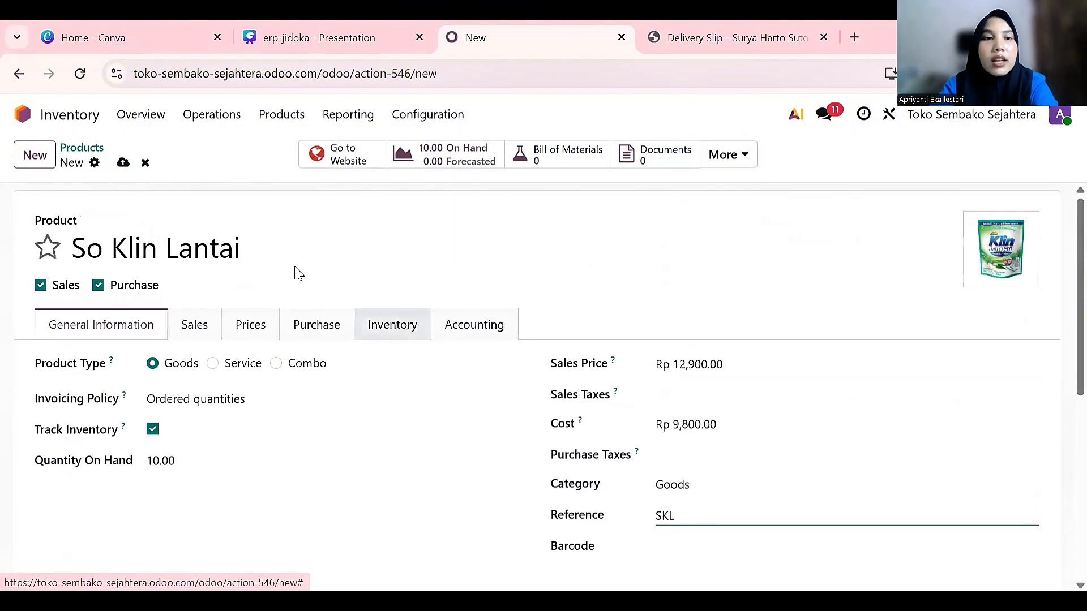
left_click(269, 210)
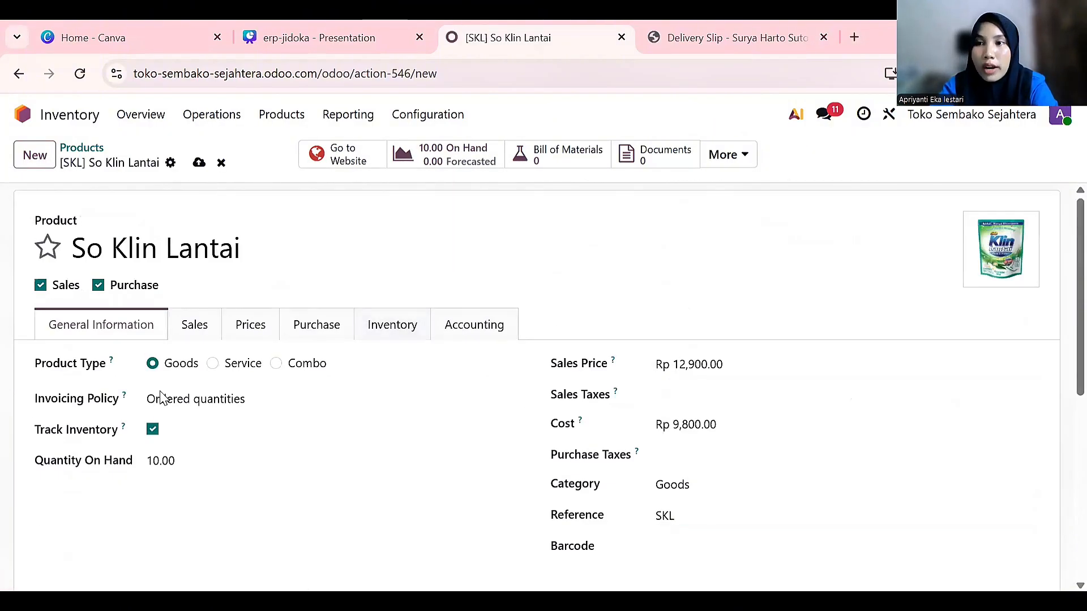
left_click(200, 163)
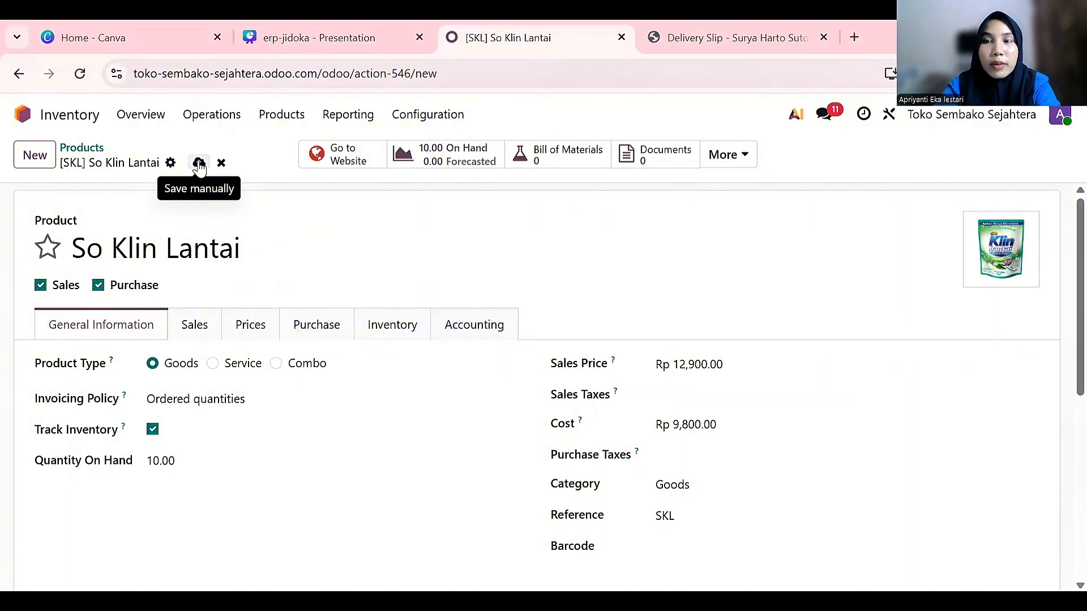
Save So Klin Lantai and find its card in the Products kanban at Rp 12,900.00, 10.00 on hand
left_click(200, 164)
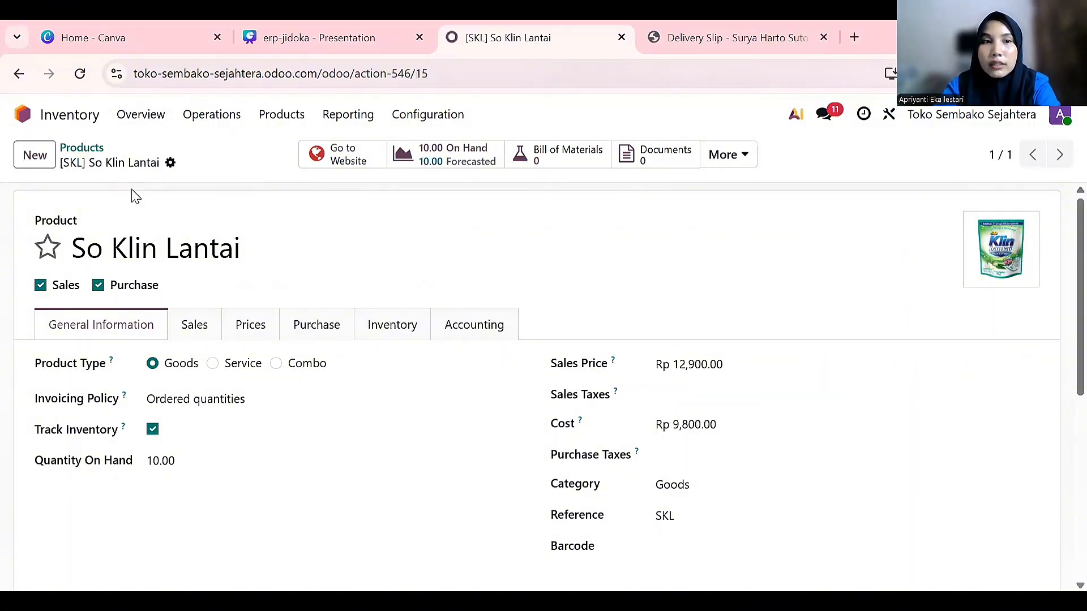
left_click(87, 154)
scroll(313, 323, "down", 3)
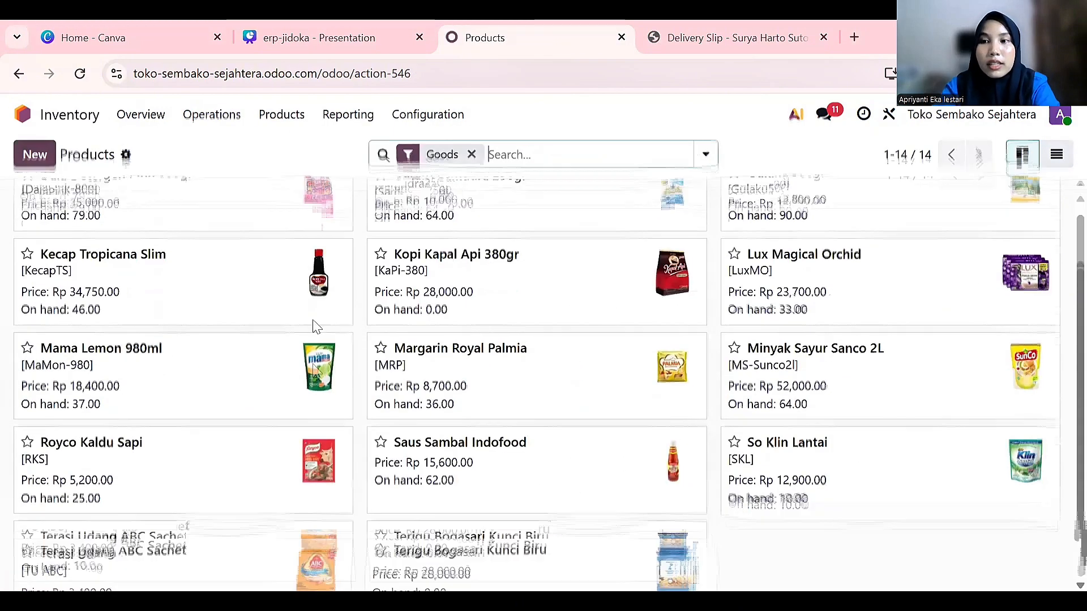
scroll(781, 443, "up", 2)
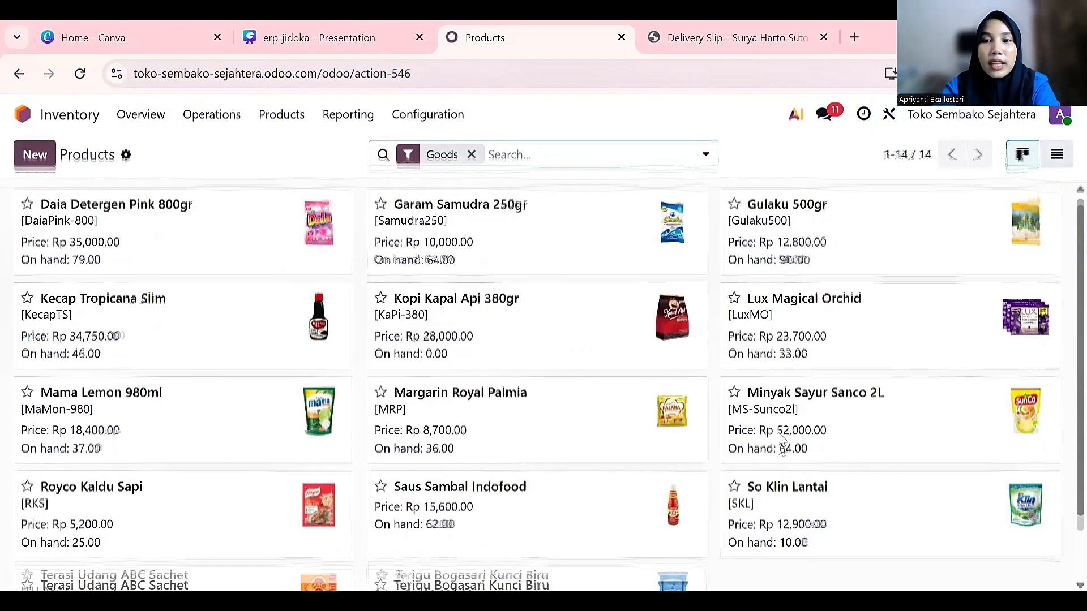
scroll(781, 443, "down", 2)
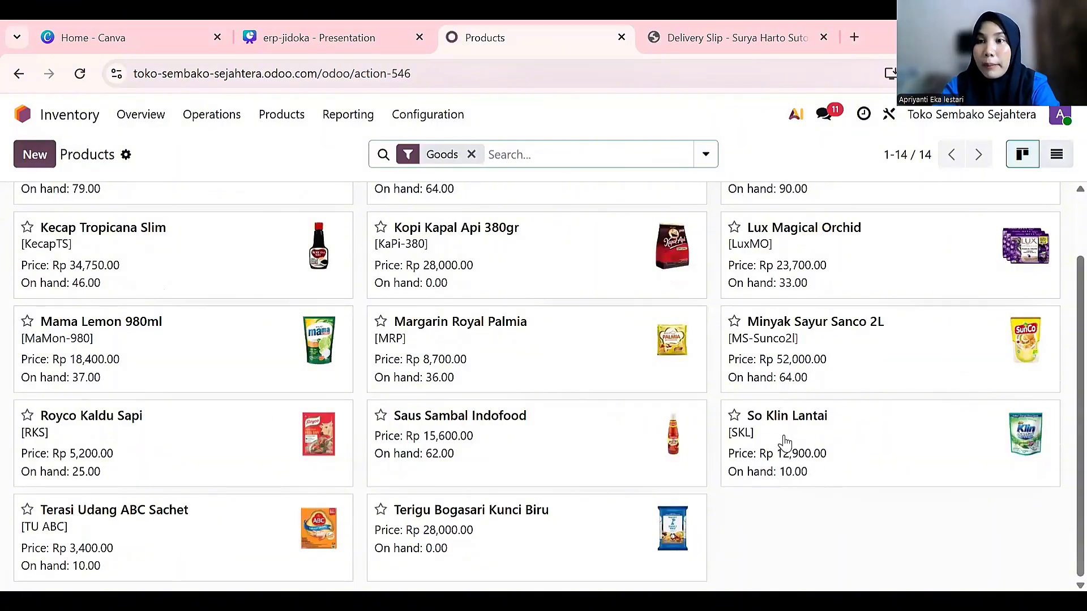
scroll(785, 442, "up", 2)
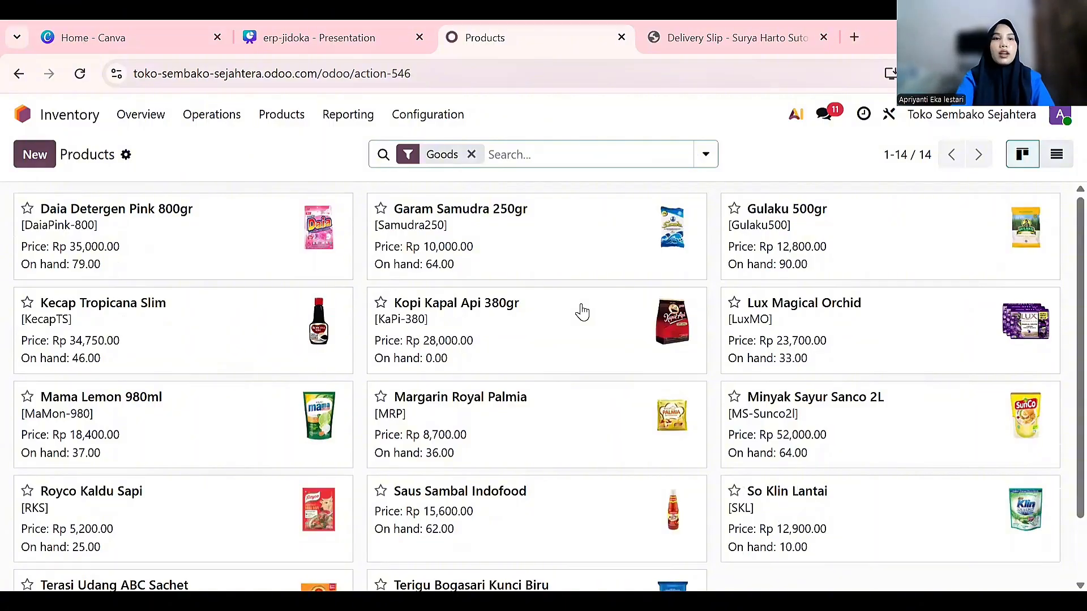
In Sales, start a new quotation and open the Search: Customer dialog via Search more
left_click(80, 119)
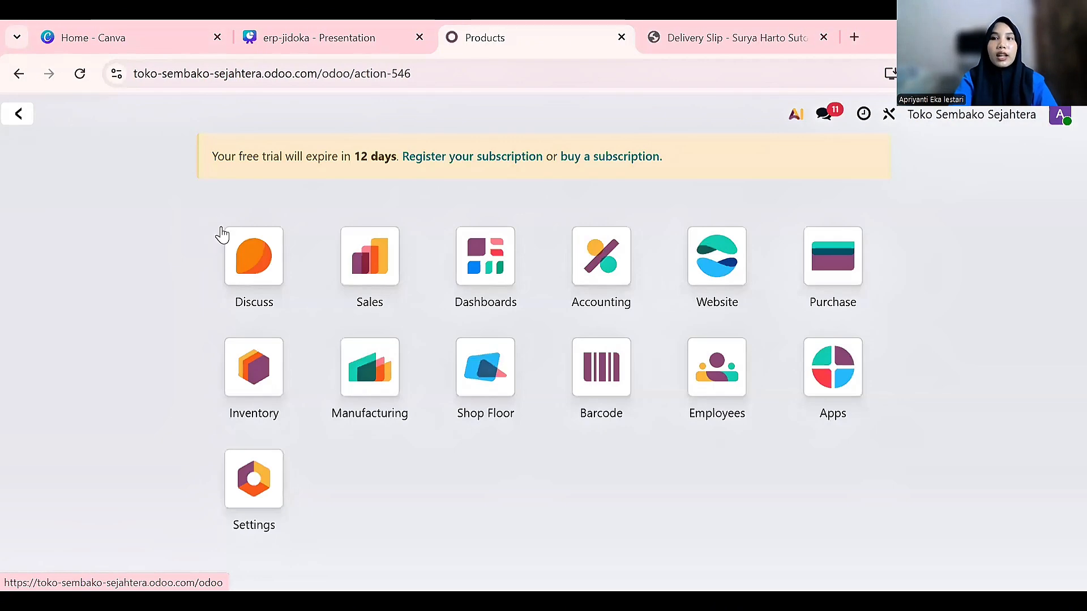
left_click(396, 238)
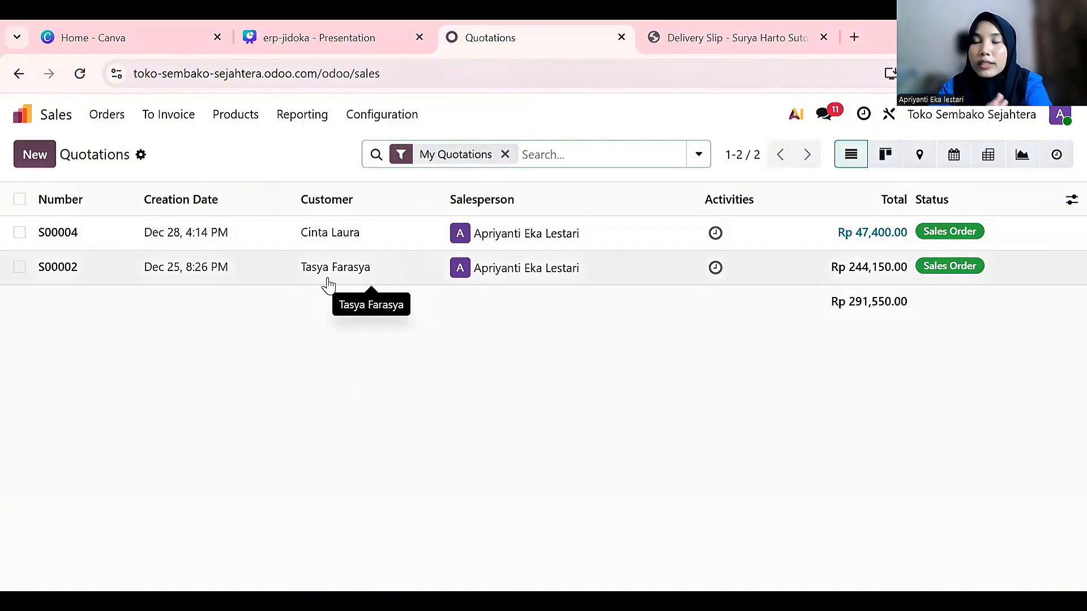
left_click(55, 167)
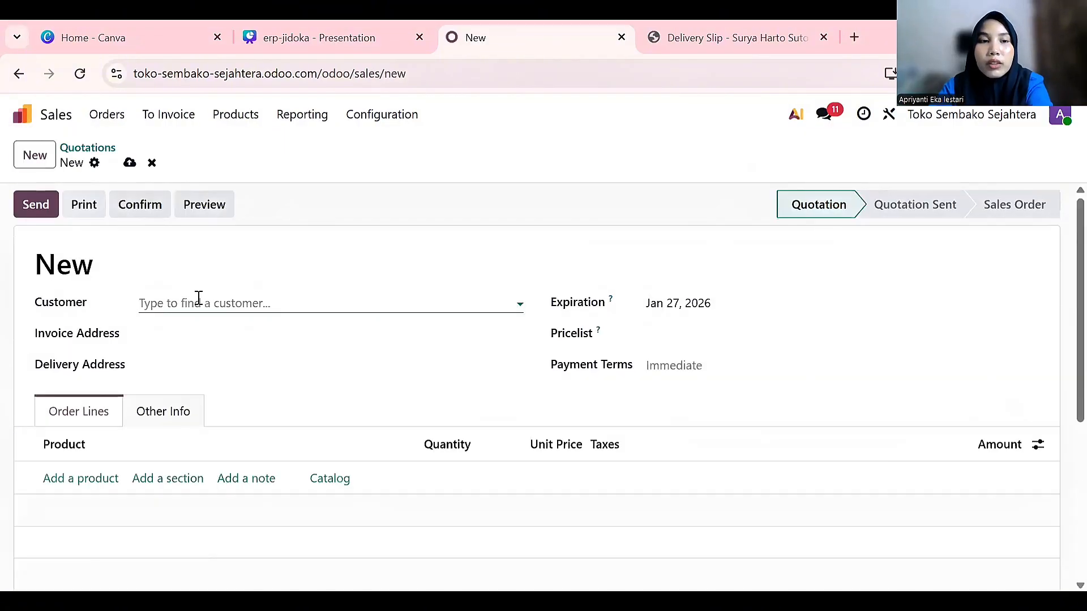
left_click(199, 301)
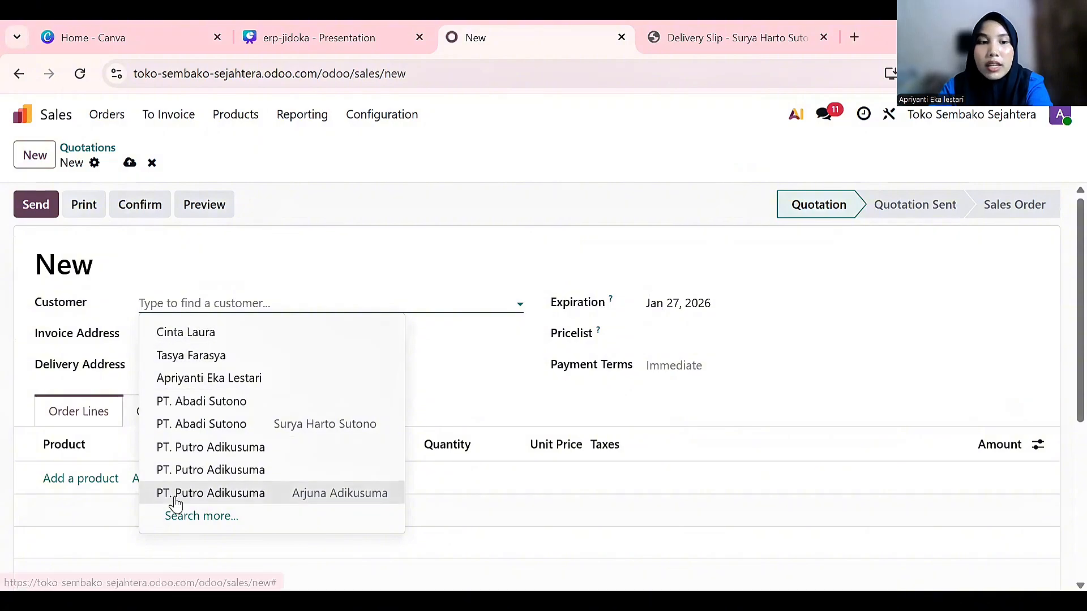
left_click(192, 518)
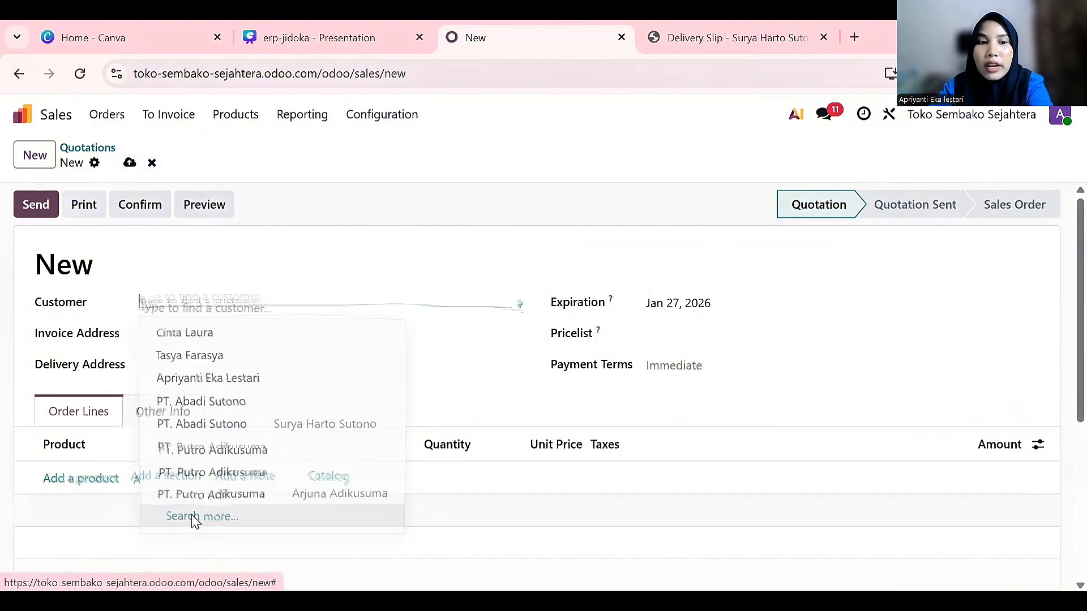
scroll(272, 395, "down", 3)
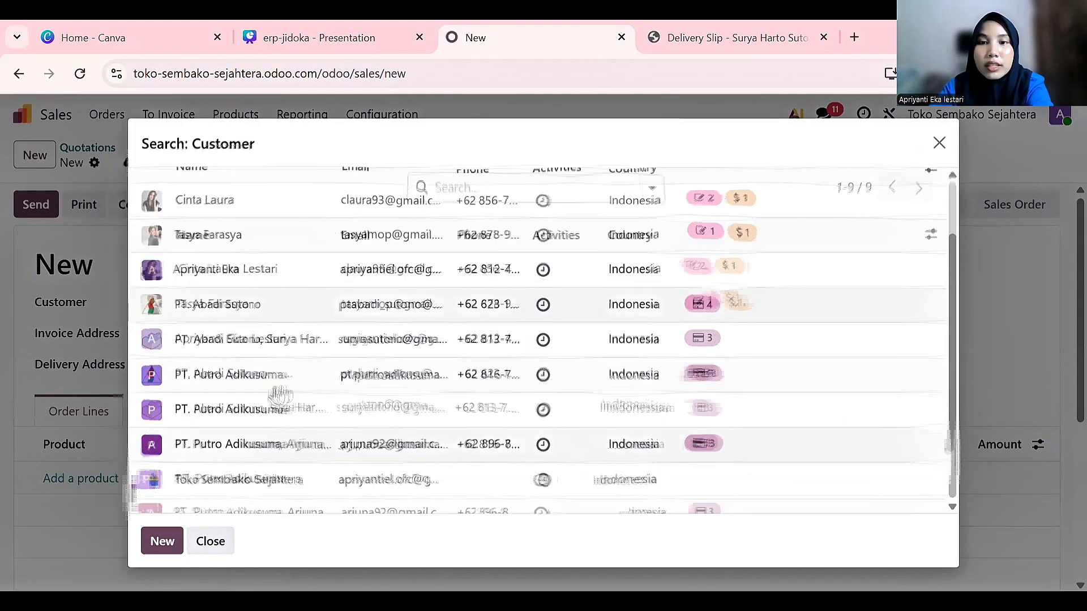
Create a new customer, entering the contact's full name, e-mail address and phone number
left_click(160, 540)
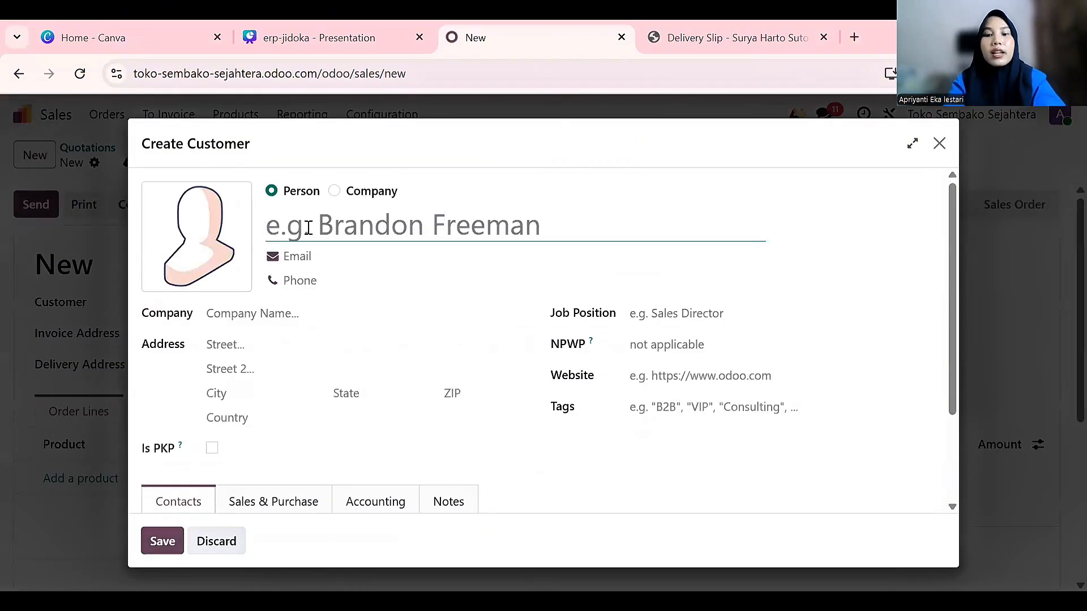
type("Maudy")
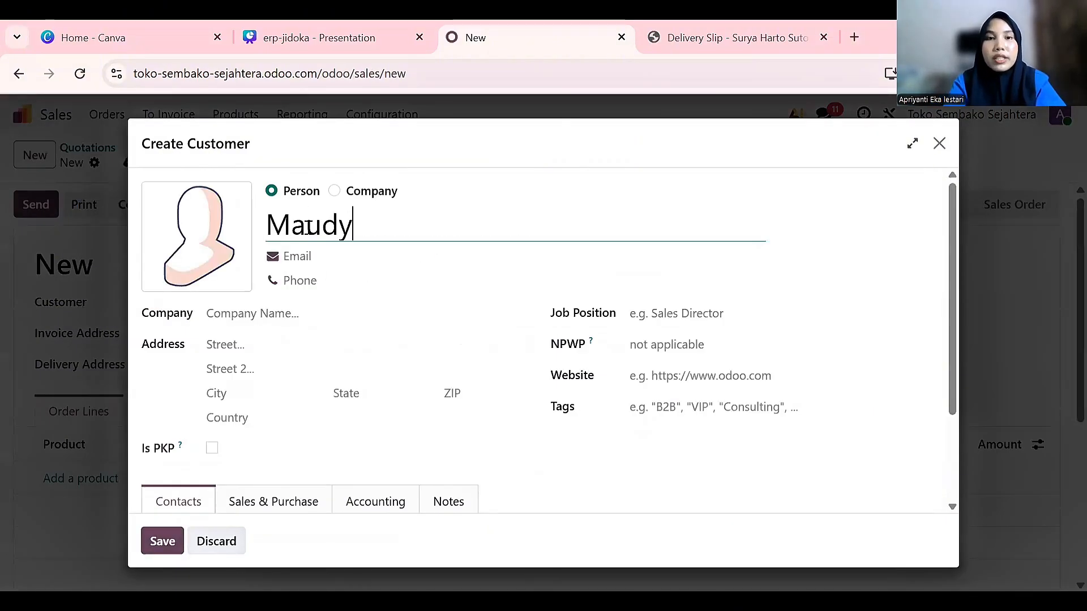
type(" Ayunda")
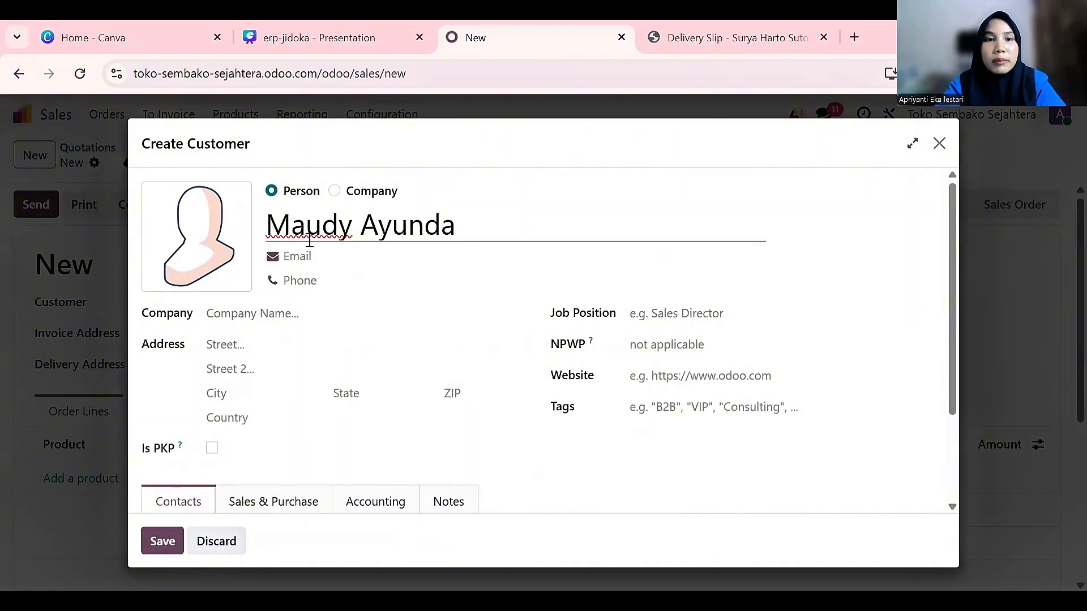
left_click(301, 261)
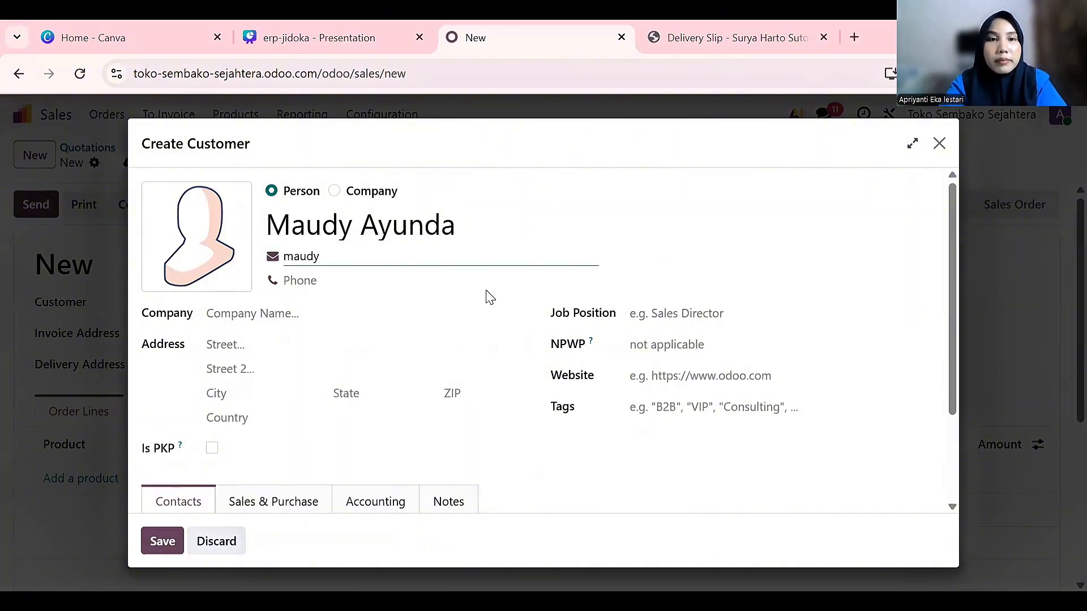
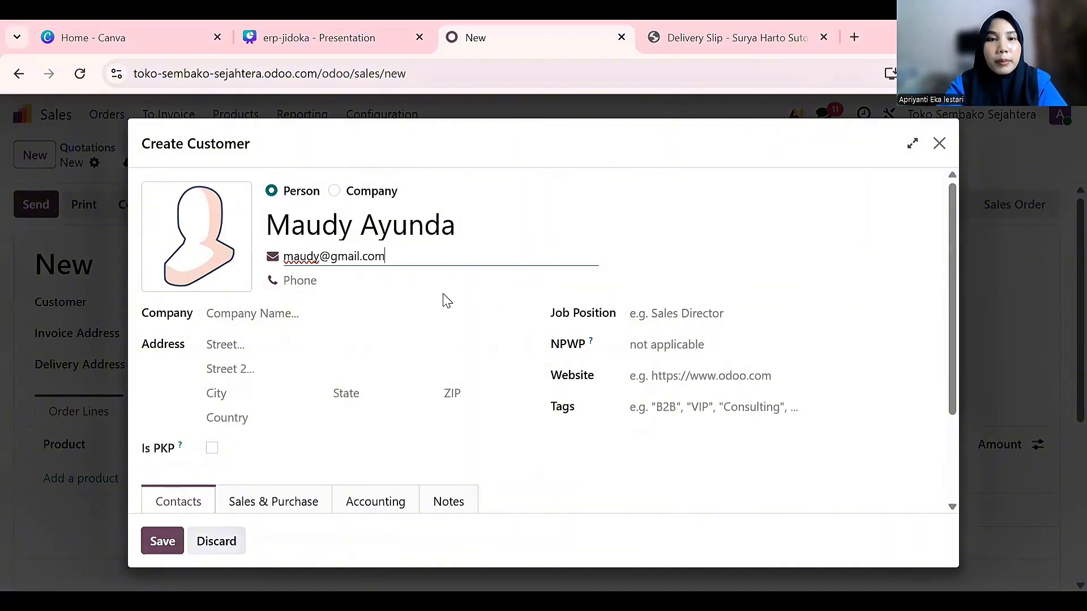
left_click(389, 280)
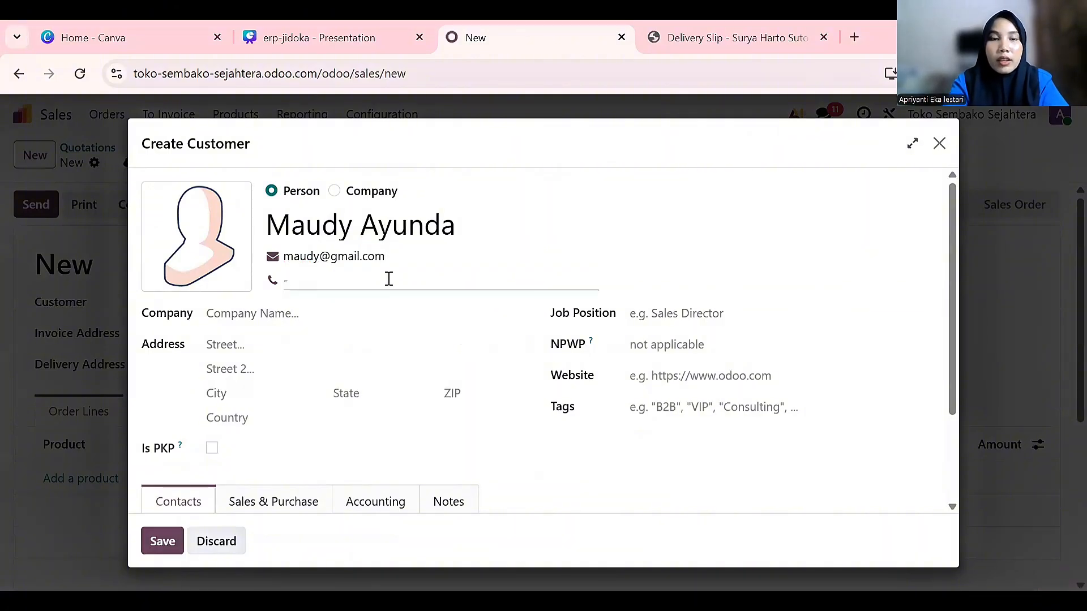
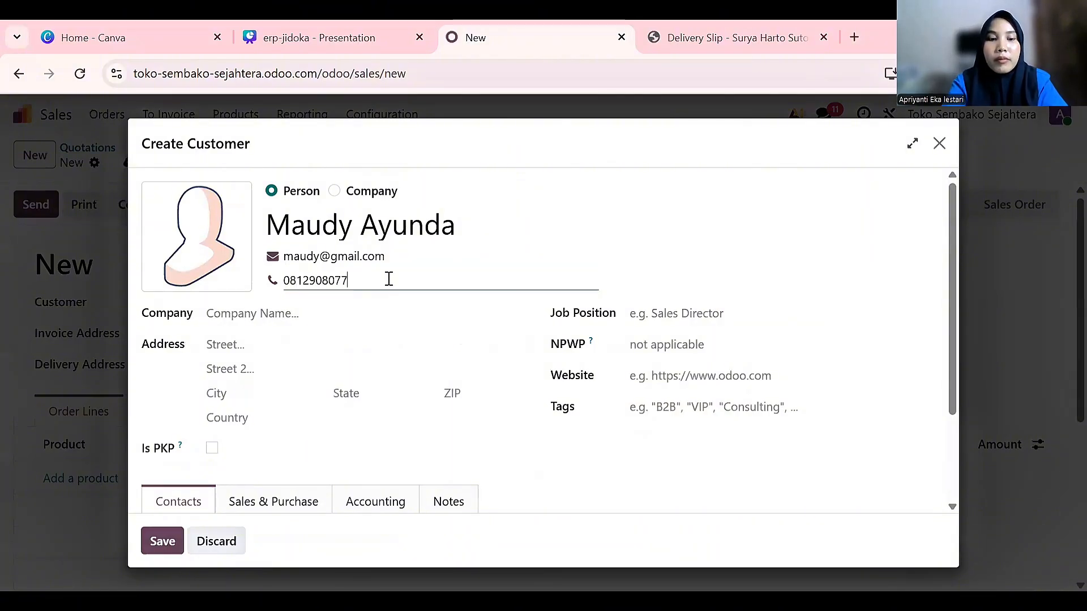
scroll(388, 279, "down", 1)
Fill in the customer's street address, country Indonesia, and ZIP code
left_click(292, 283)
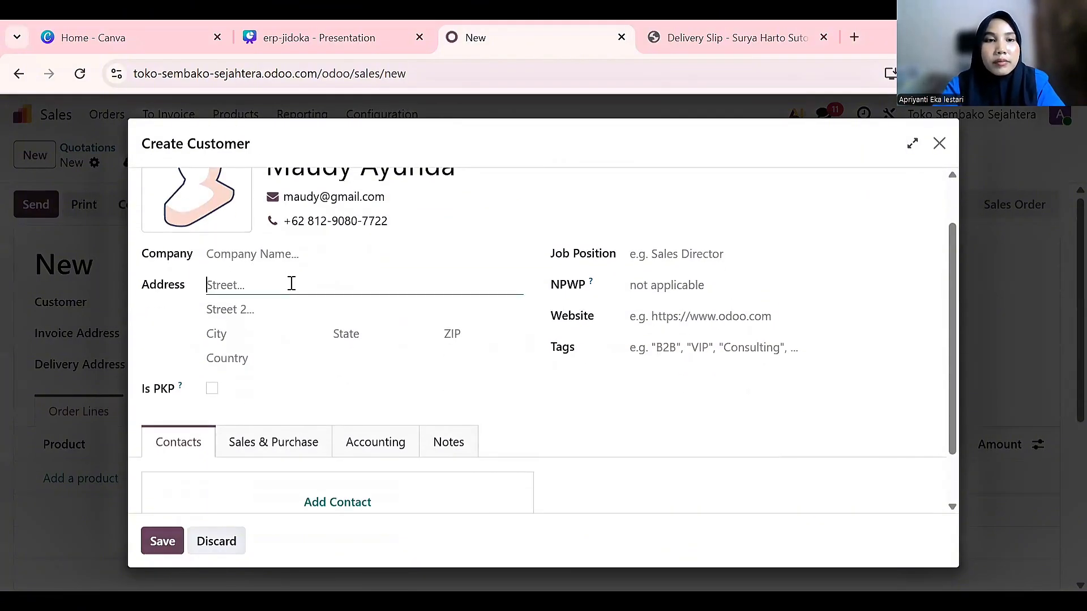
type("J")
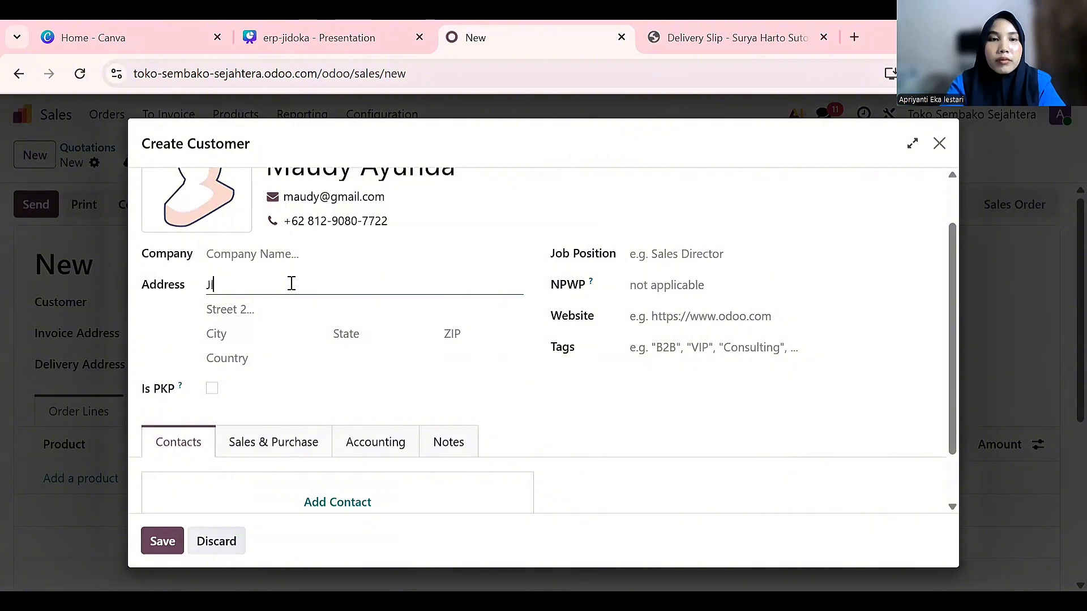
type("l. Apa Aja")
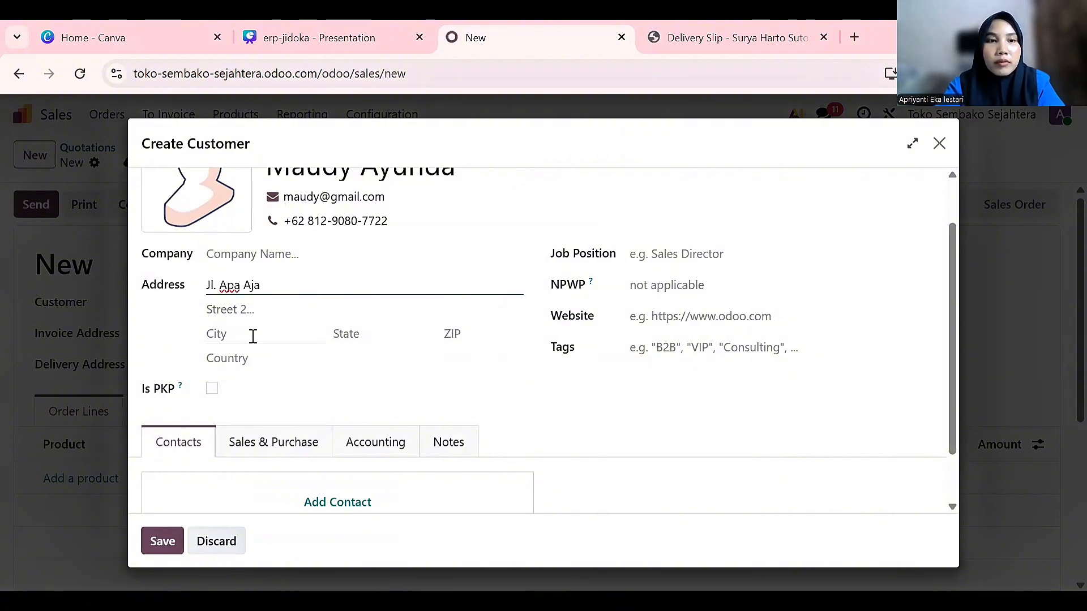
type(" No")
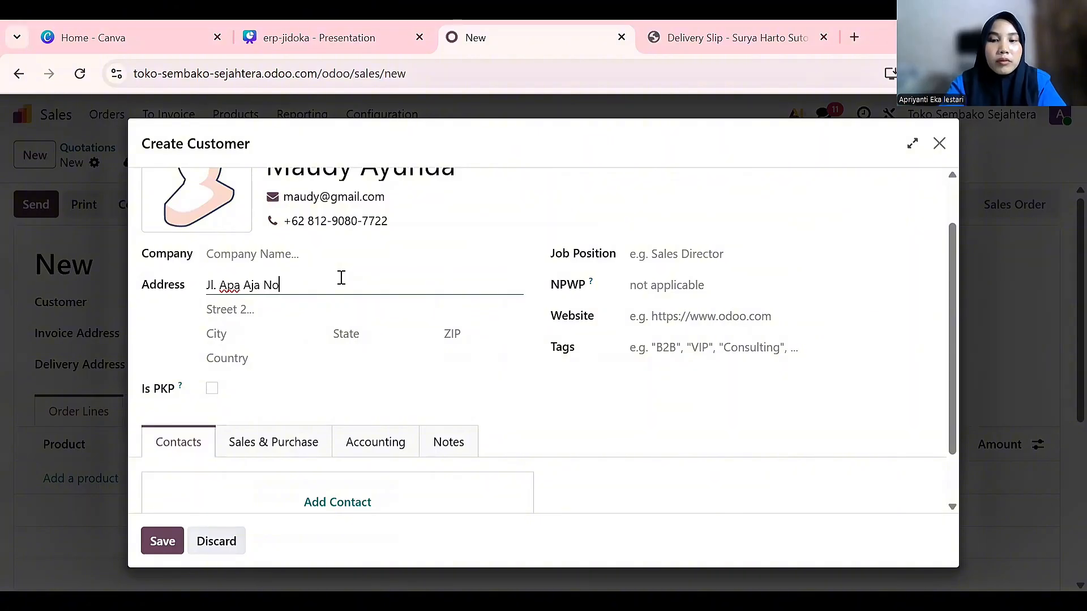
type(".32")
left_click(426, 383)
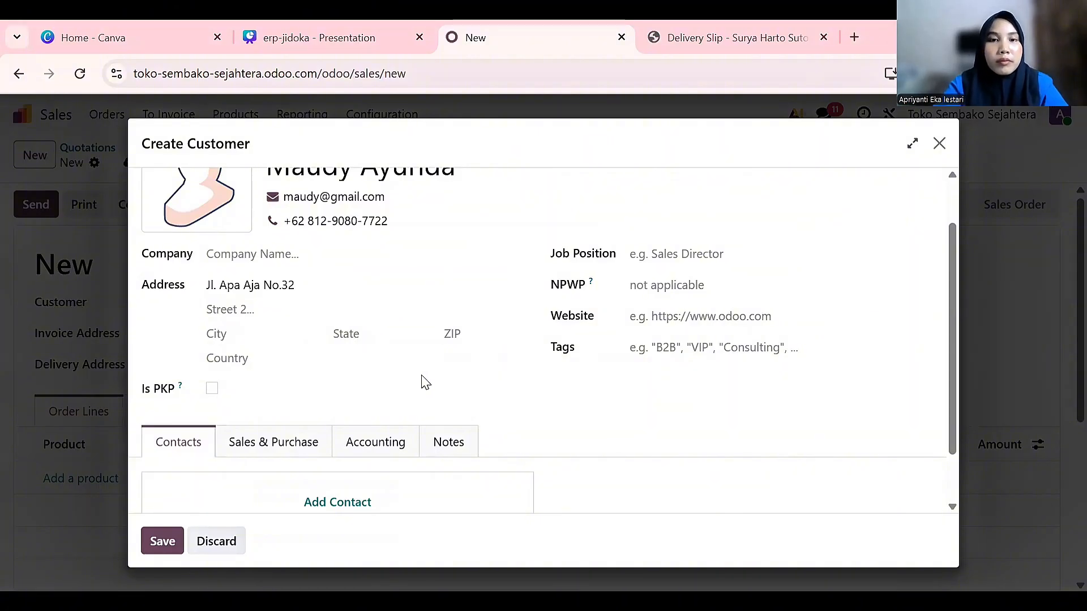
left_click(263, 358)
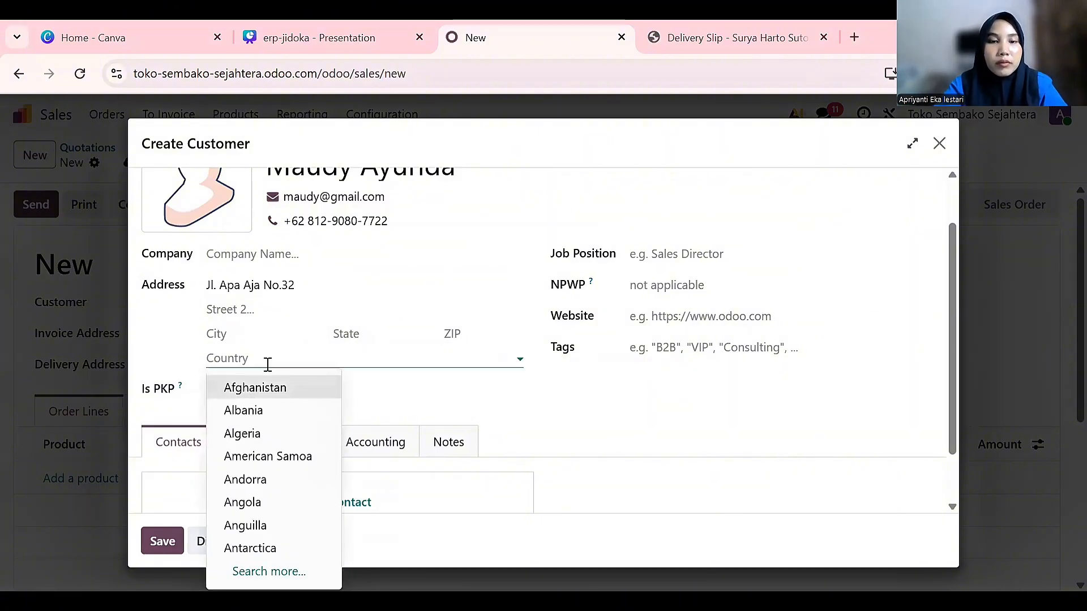
type("indo")
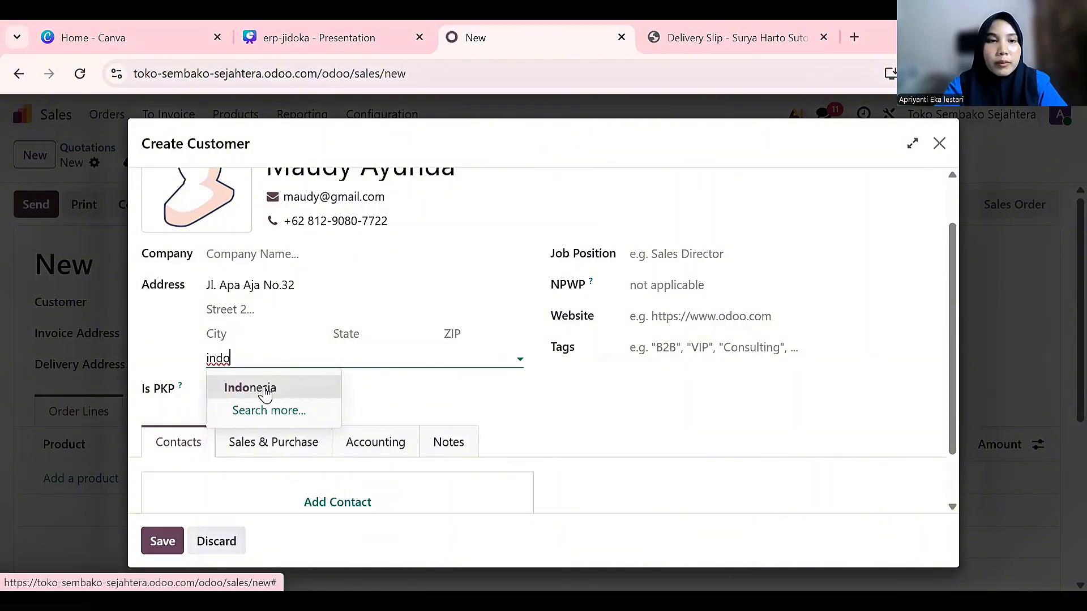
left_click(253, 389)
left_click(271, 339)
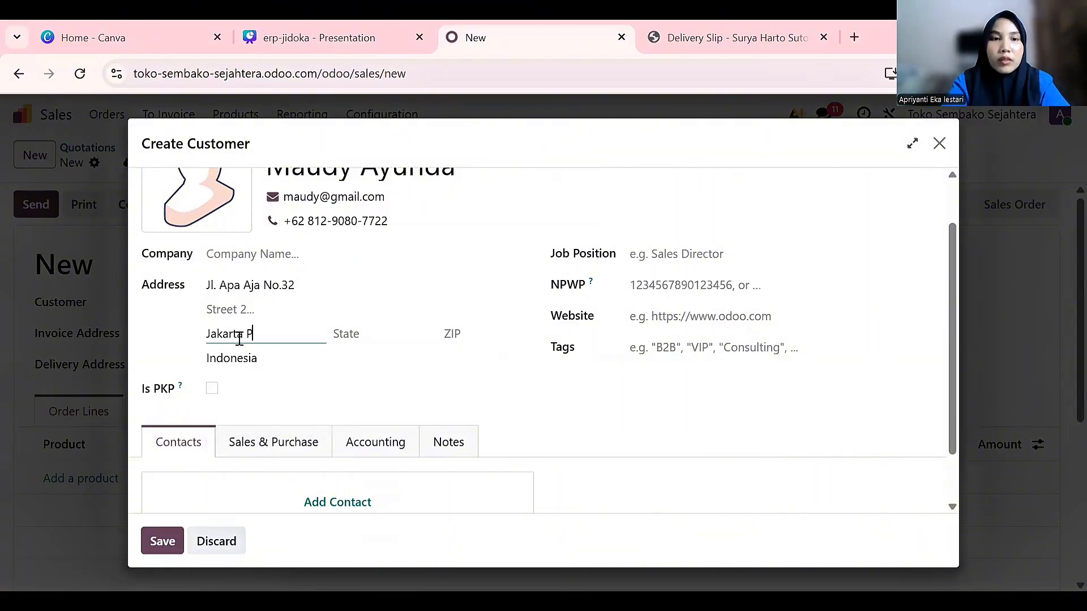
left_click(461, 333)
type("15")
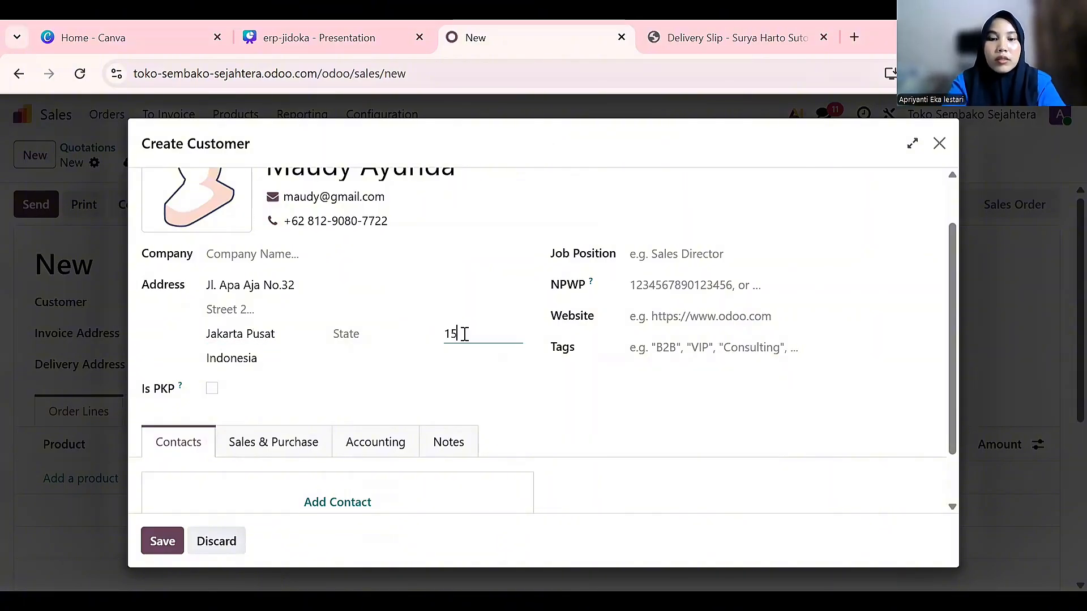
type("682")
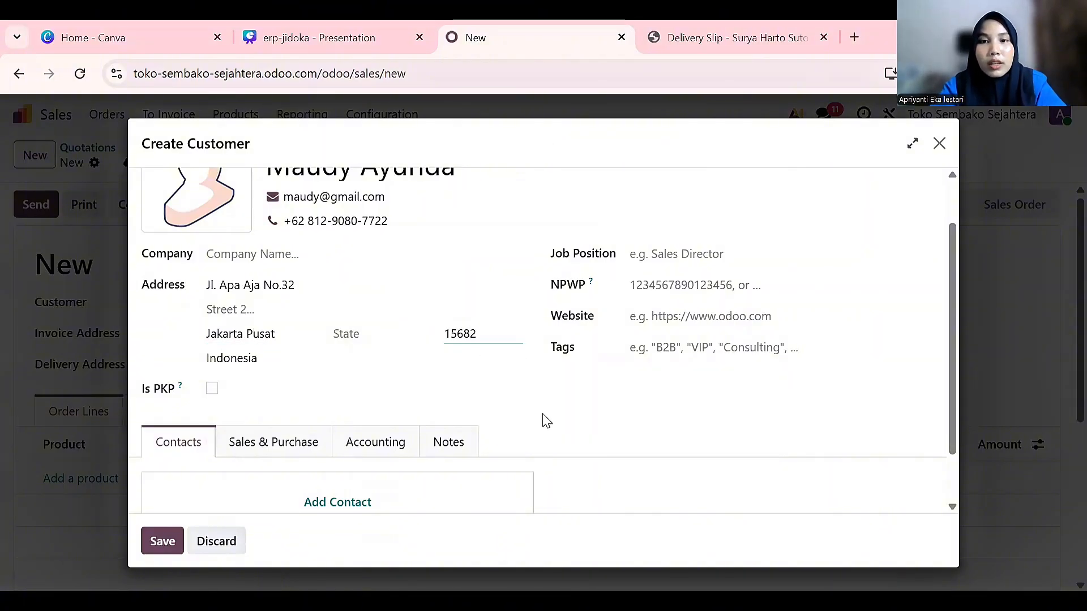
scroll(316, 450, "up", 1)
scroll(316, 450, "up", 1)
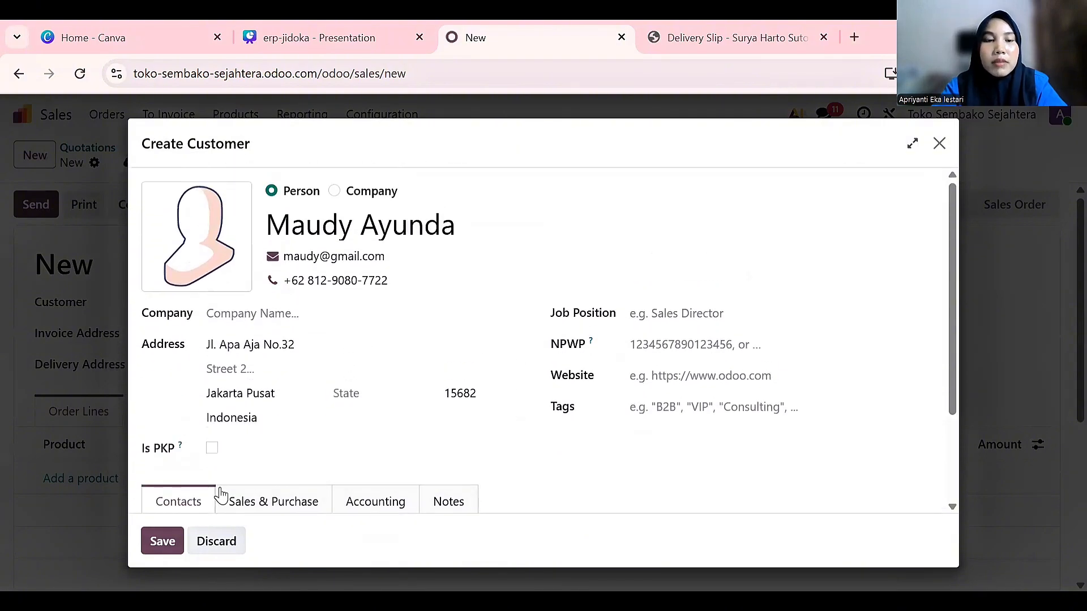
Save the new contact and reselect them as the quotation's customer to load invoice and delivery addresses
left_click(163, 541)
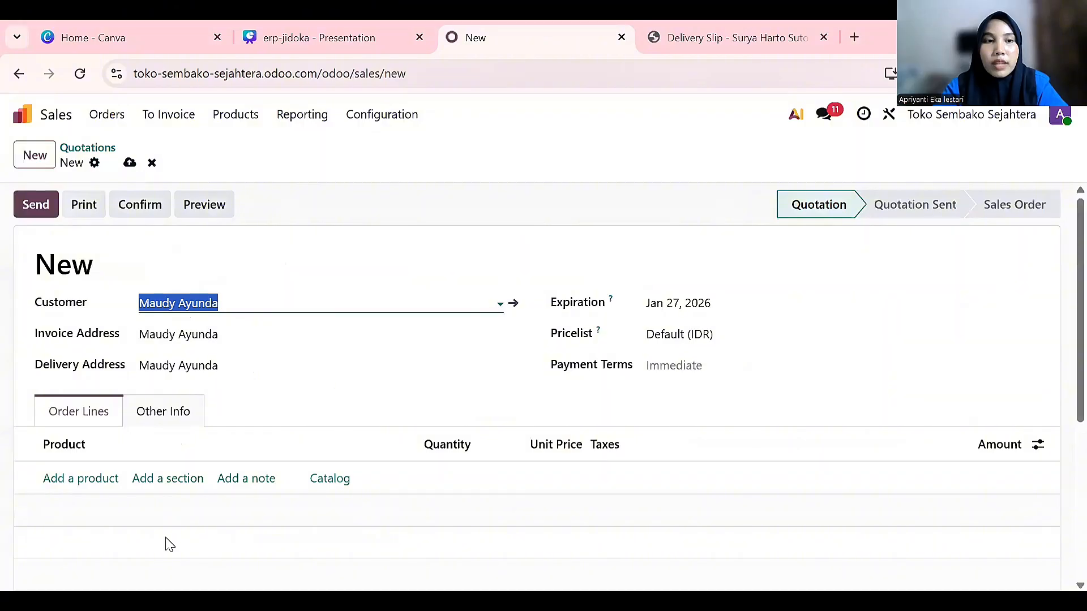
left_click(259, 295)
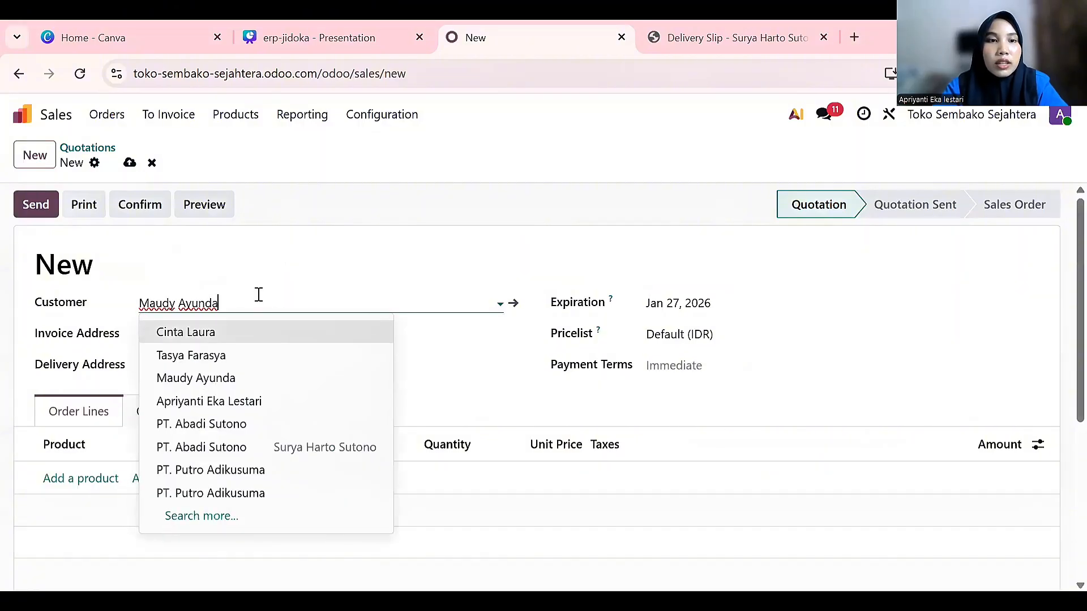
left_click(419, 261)
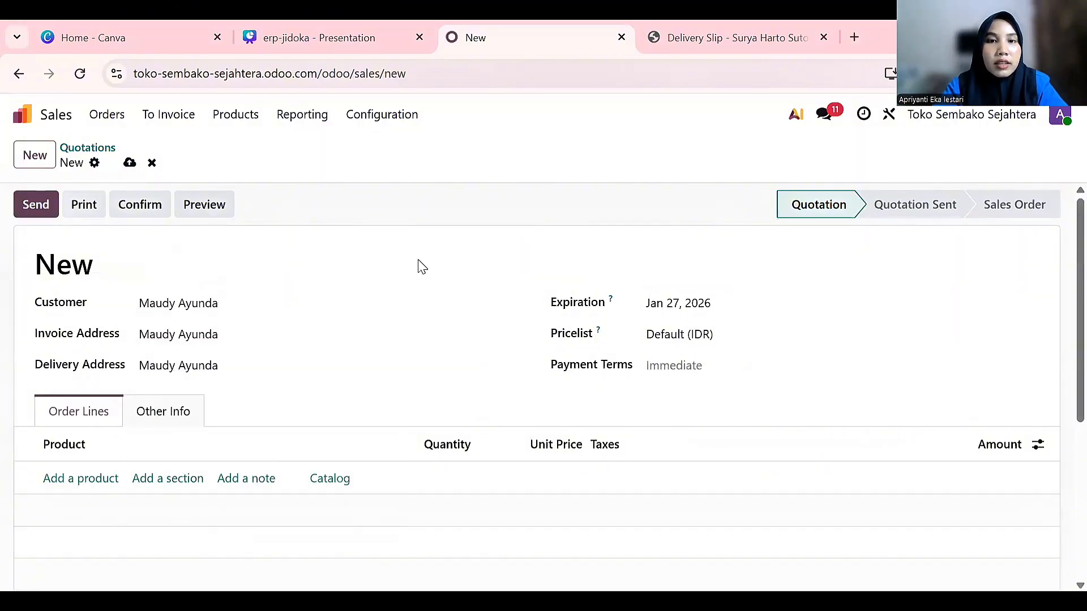
left_click(407, 303)
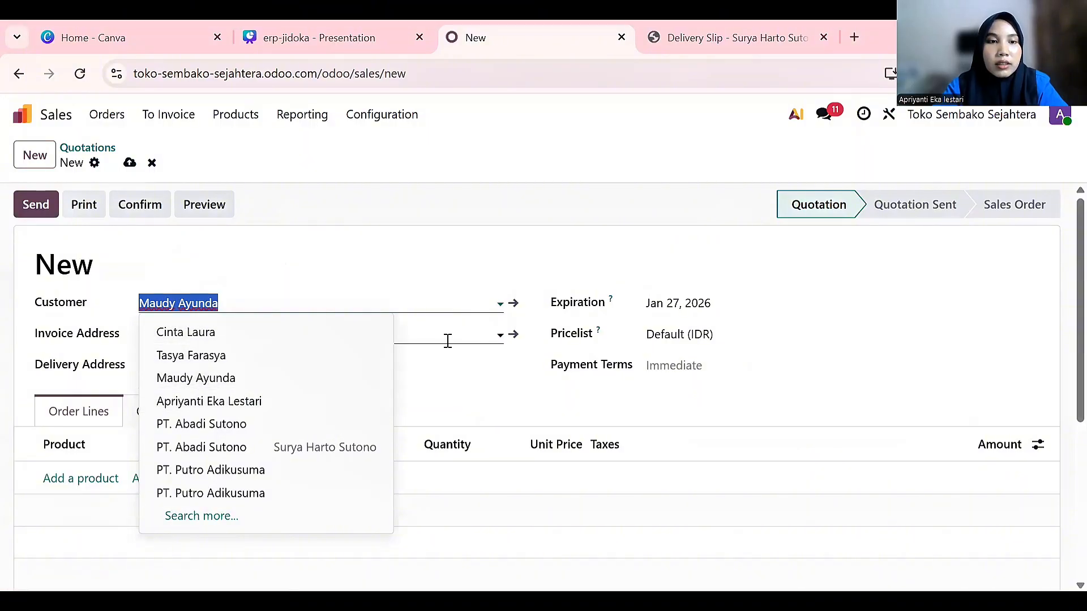
left_click(311, 379)
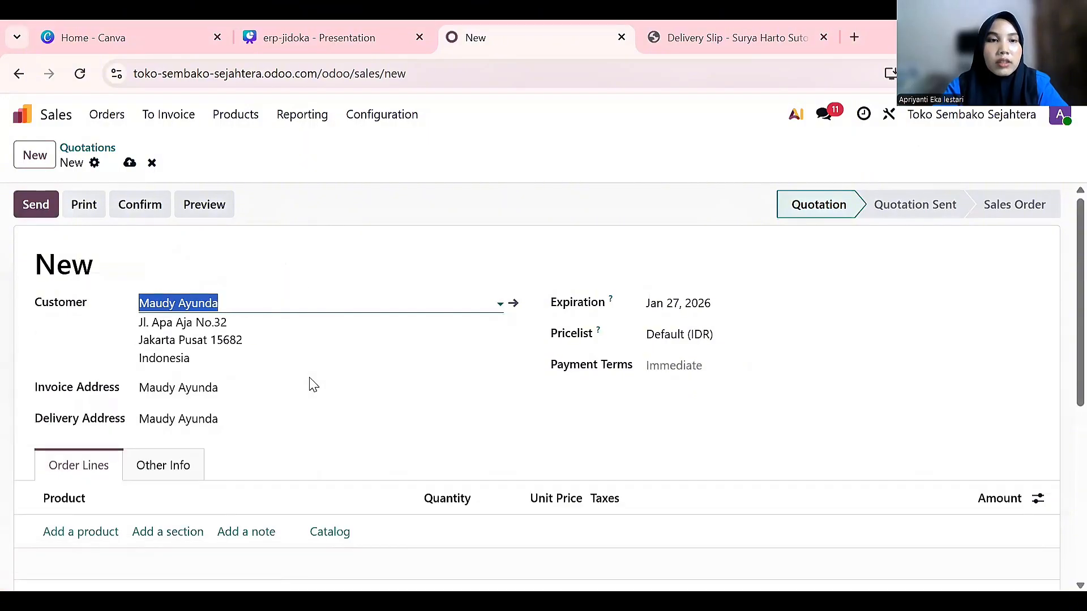
left_click(304, 283)
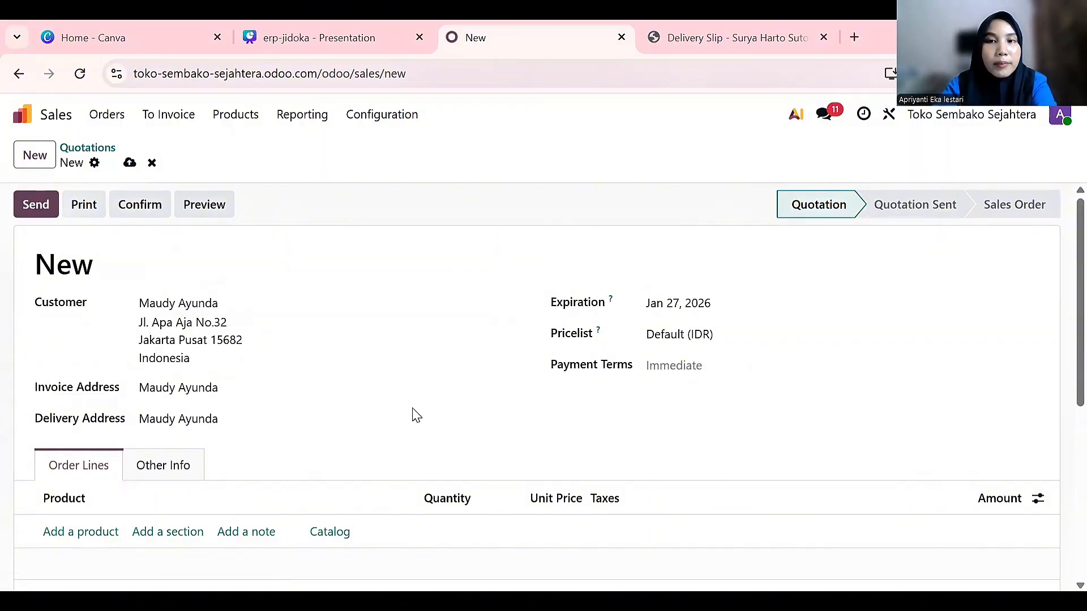
scroll(413, 414, "down", 1)
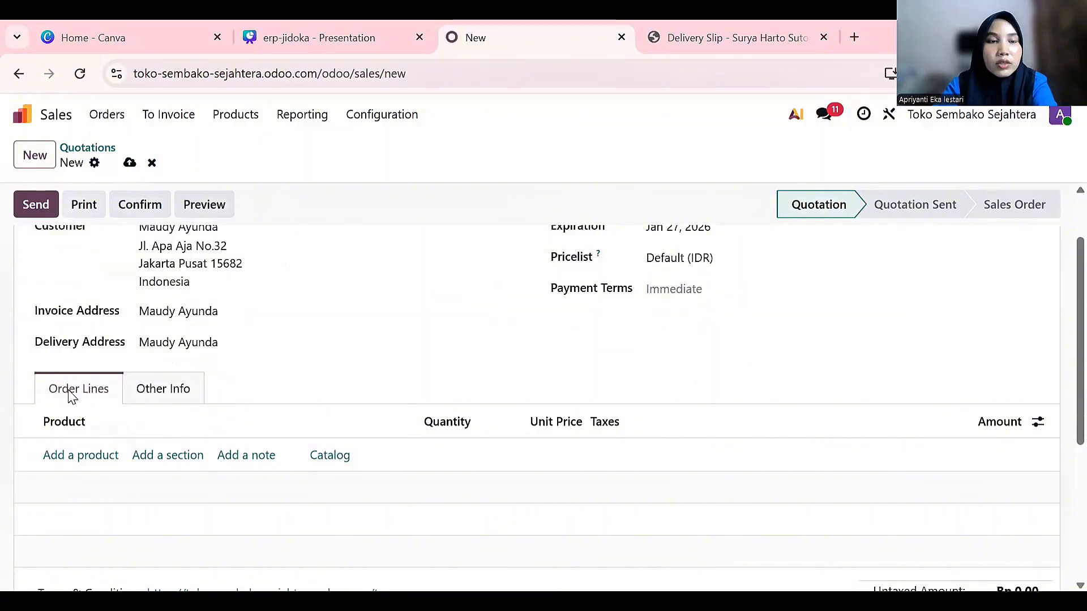
Add an order line for [LuxMO] Lux Magical Orchid, quantity 5 at 23,700.00
left_click(80, 455)
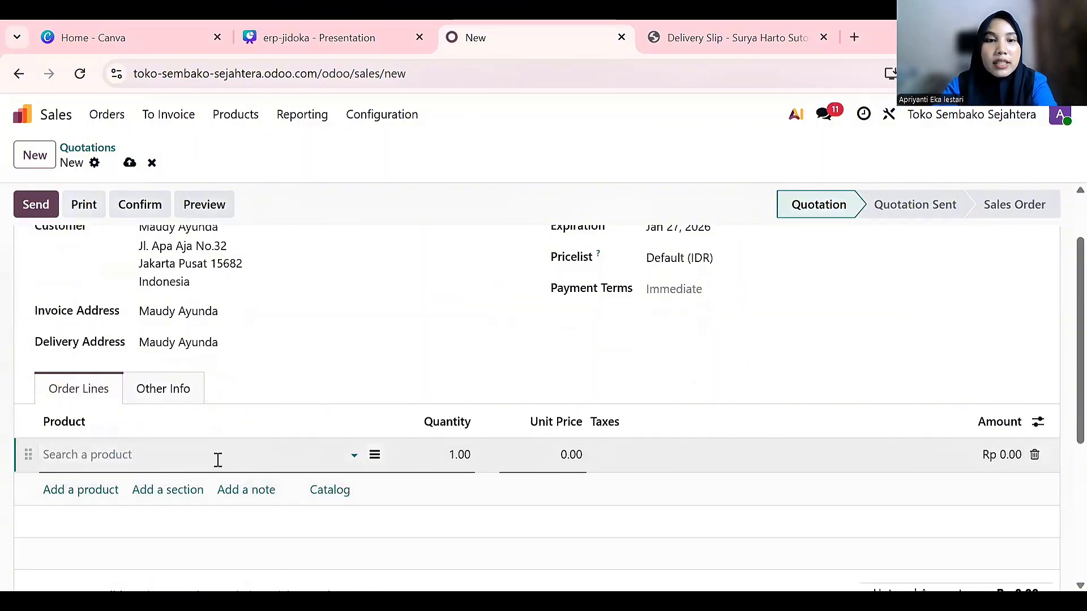
left_click(215, 456)
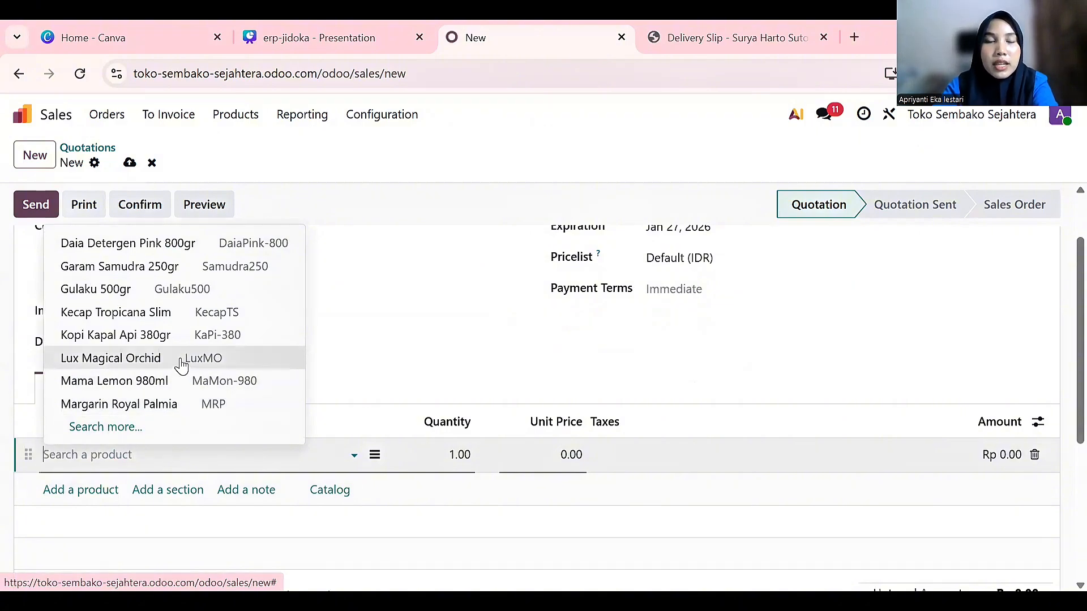
left_click(150, 364)
left_click(450, 459)
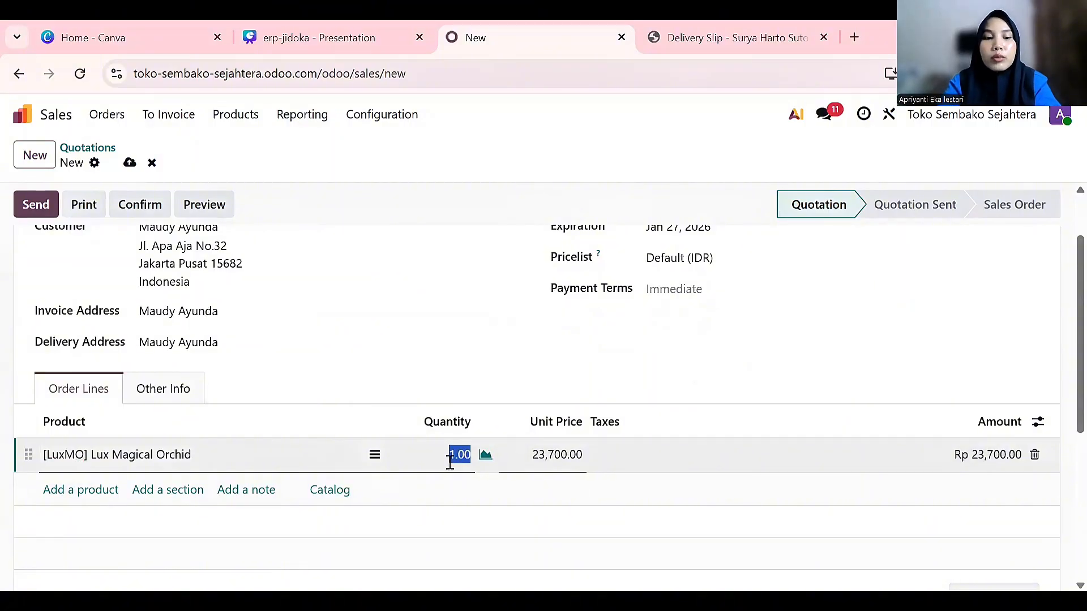
type("1")
key("BackSpace")
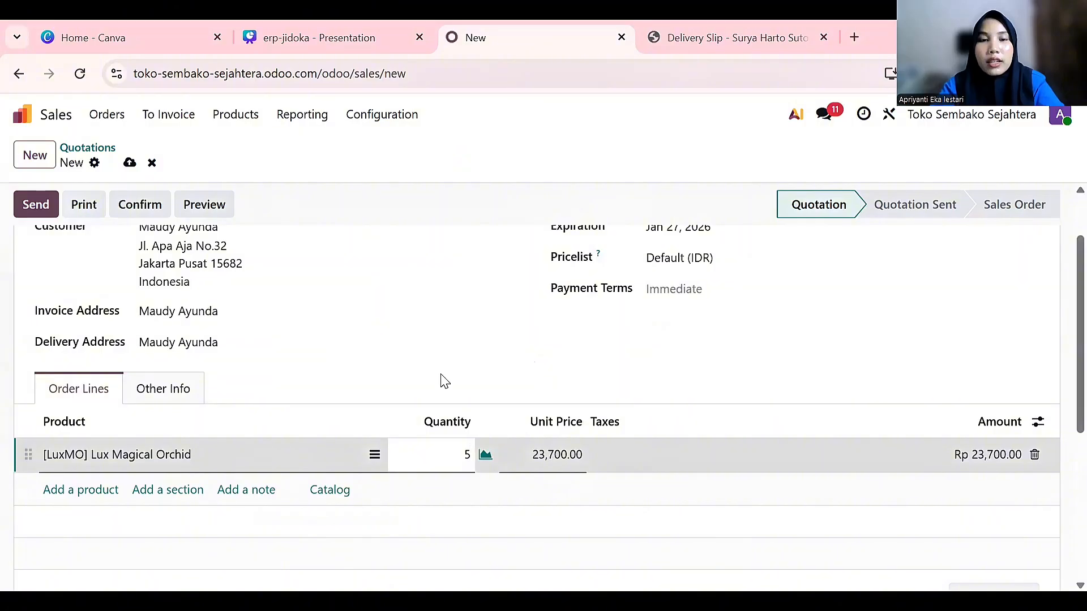
left_click(351, 569)
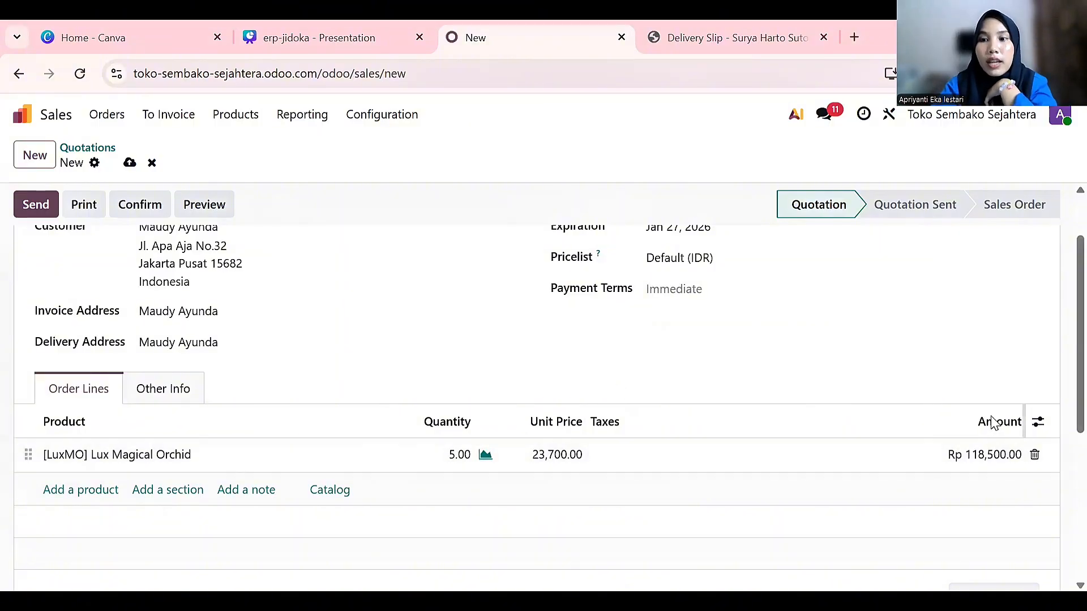
scroll(970, 456, "down", 1)
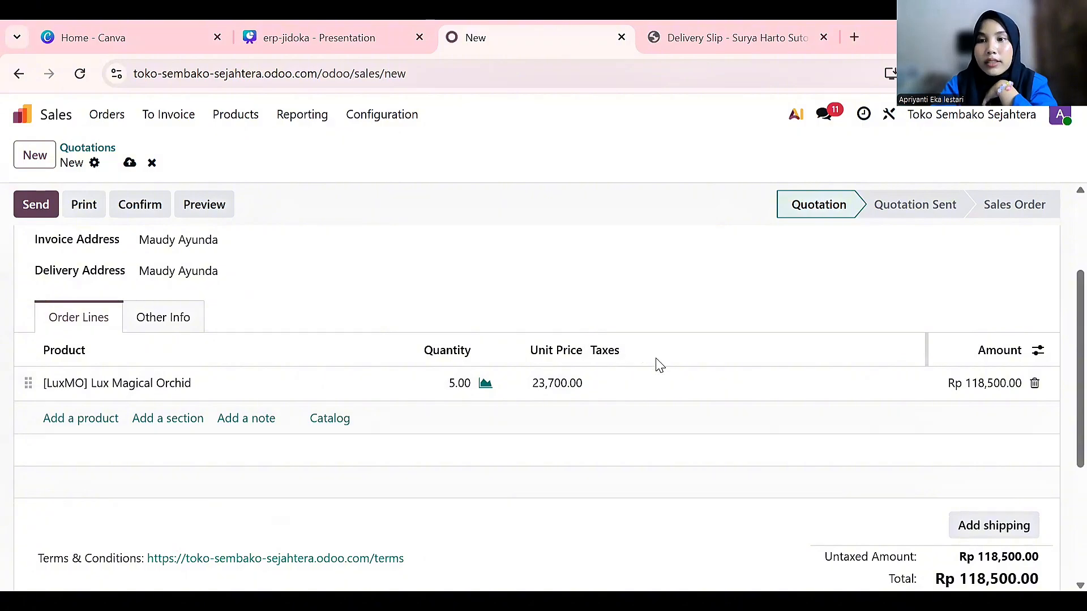
scroll(968, 510, "down", 2)
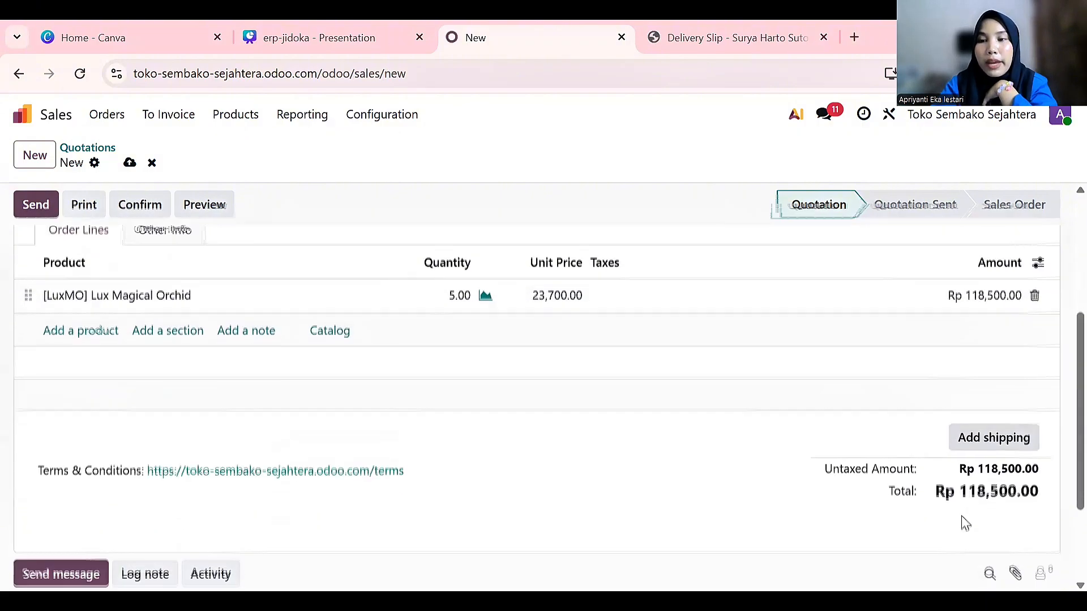
Add Standard delivery shipping with a 0.30 kg order weight as a Rp 0.00 line
left_click(979, 437)
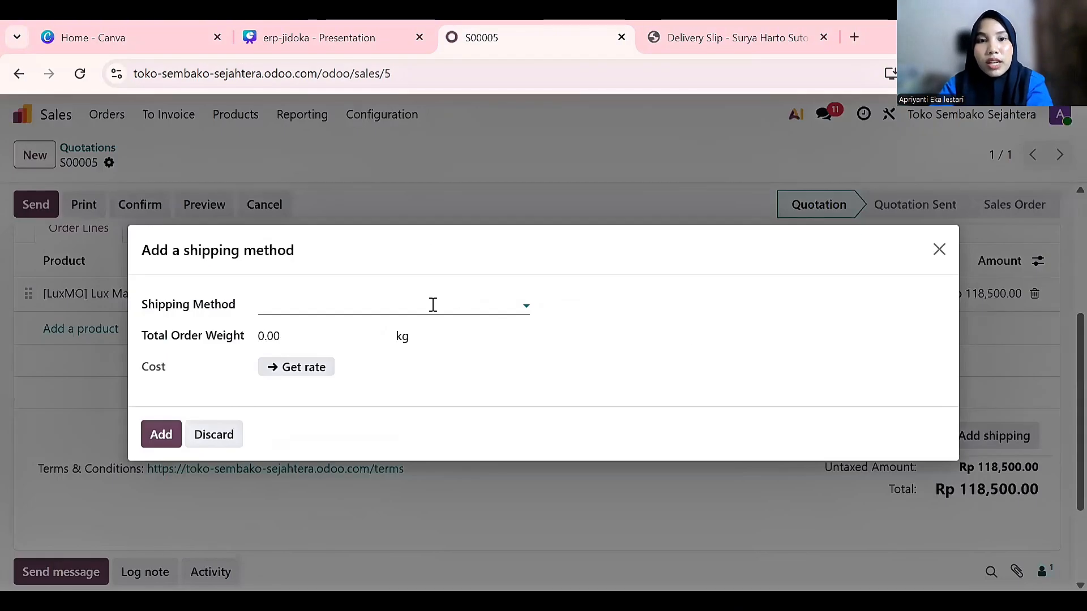
left_click(433, 305)
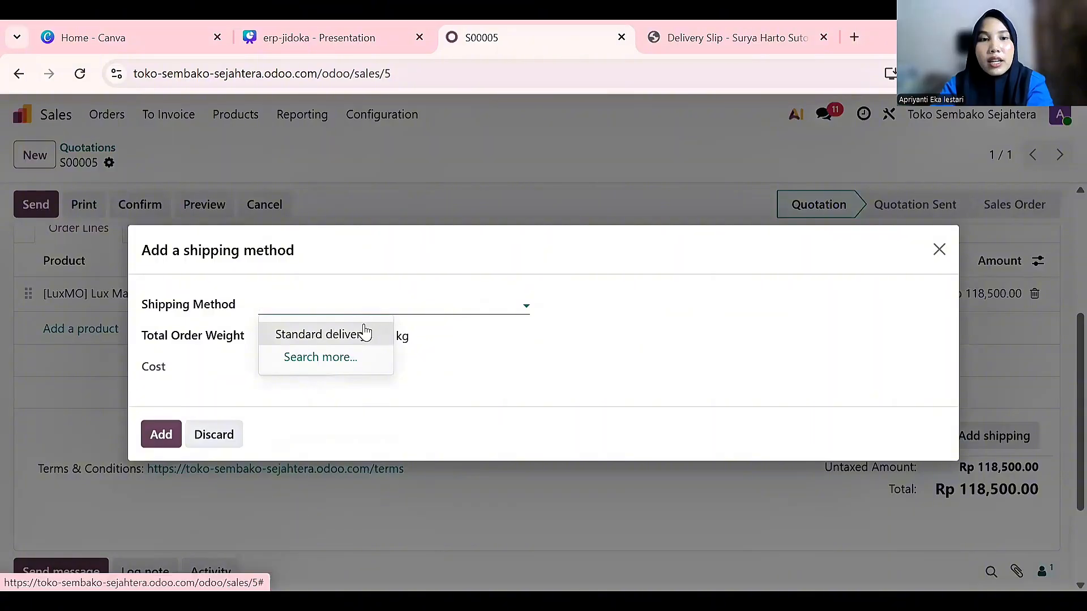
left_click(362, 332)
left_click(307, 340)
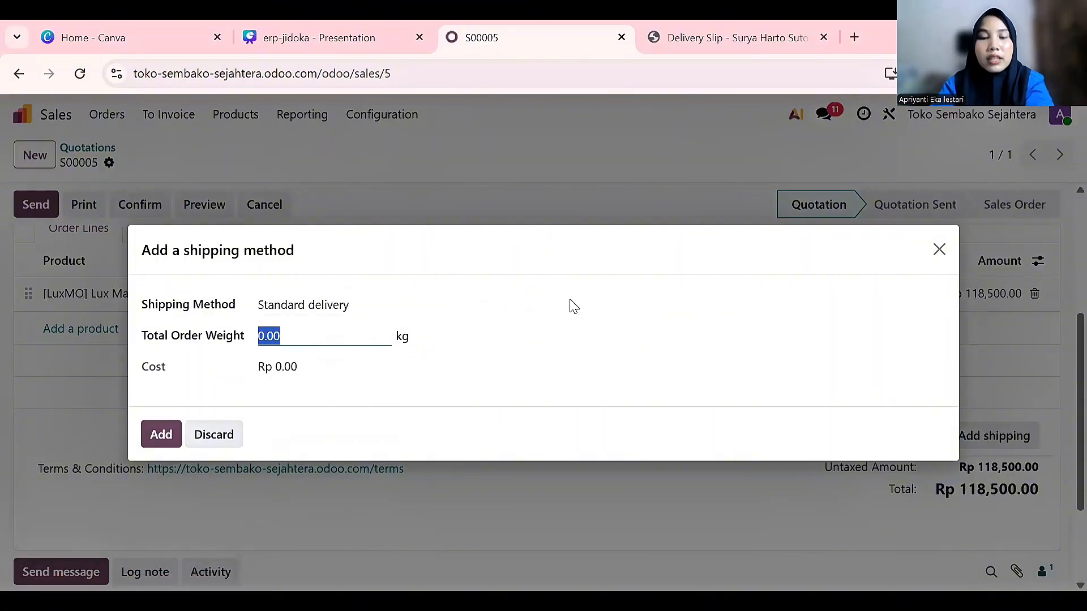
type("0.3")
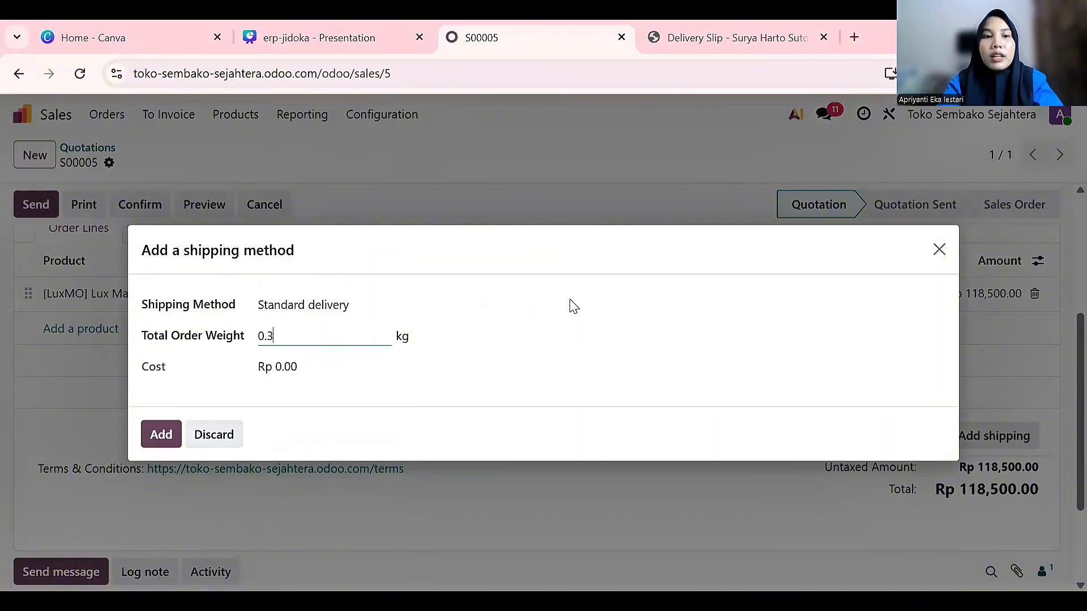
left_click(485, 395)
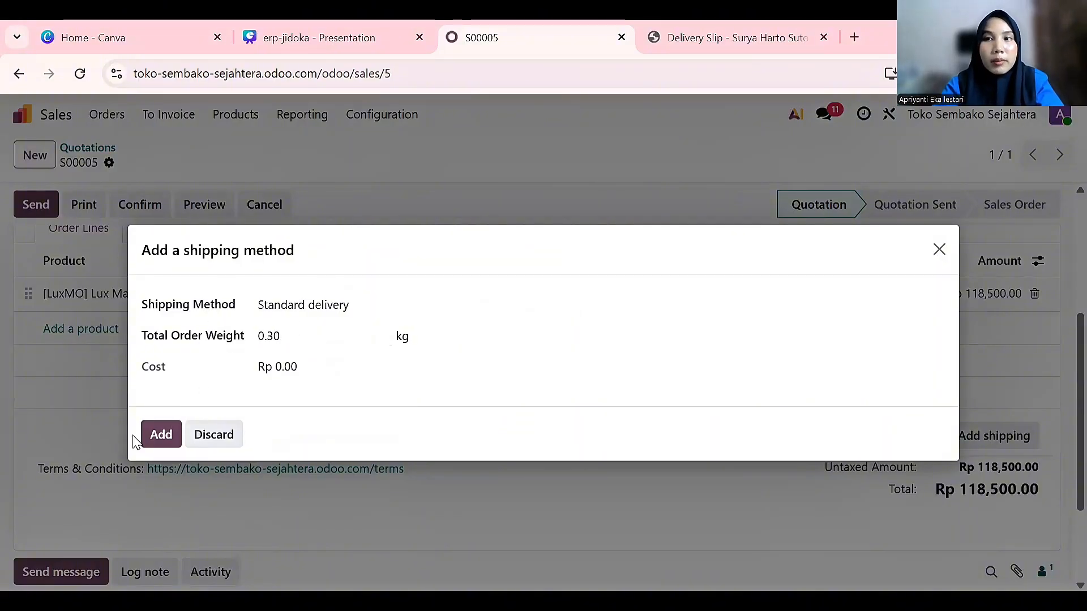
left_click(162, 435)
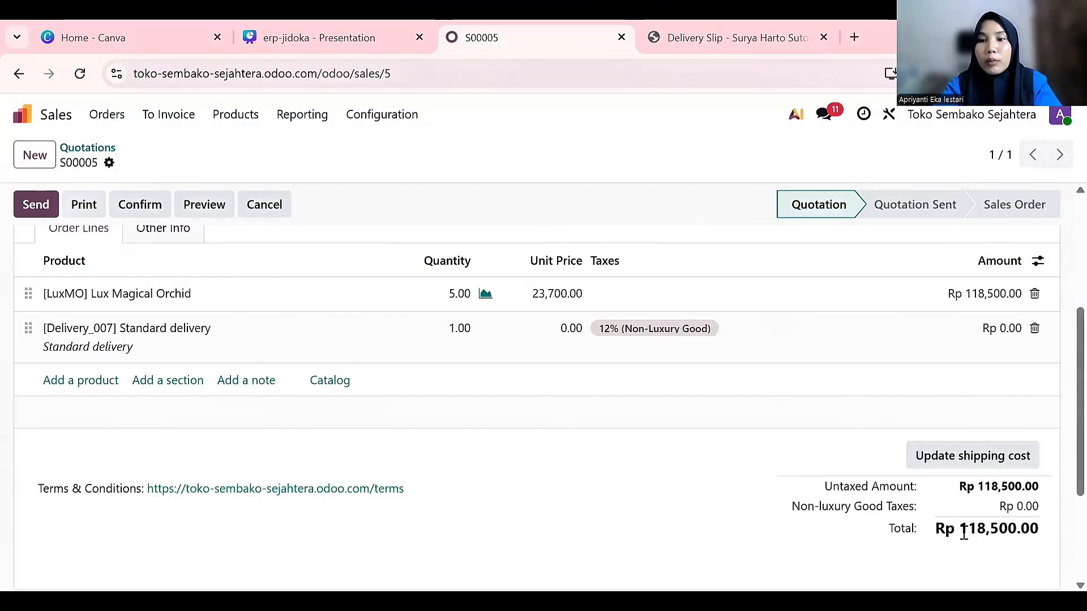
Send the S00005 quotation email to the customer, then confirm it as a sales order
scroll(962, 529, "down", 1)
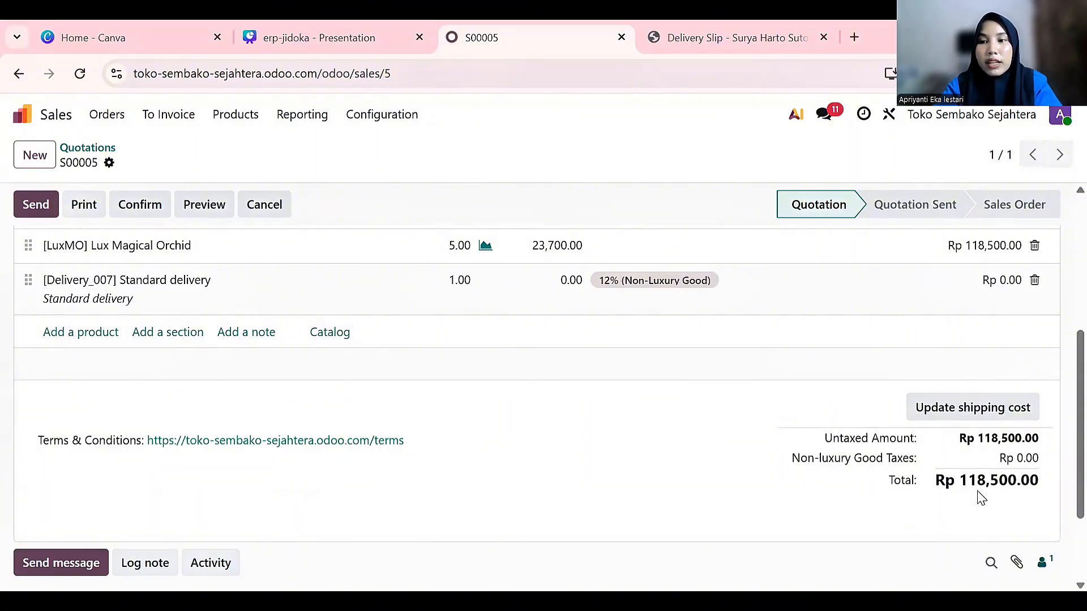
scroll(508, 422, "up", 5)
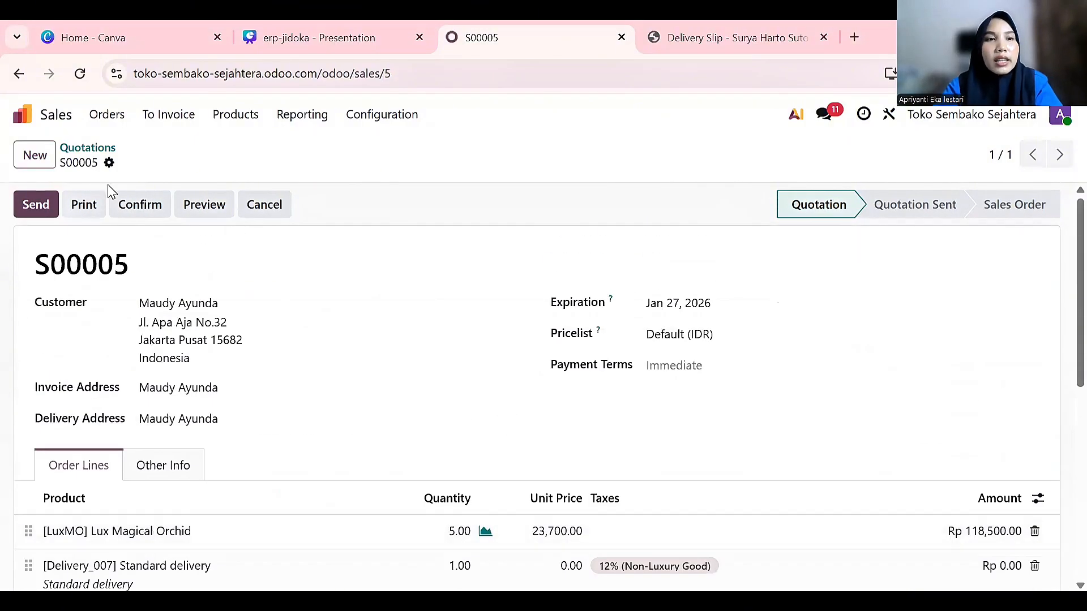
left_click(40, 206)
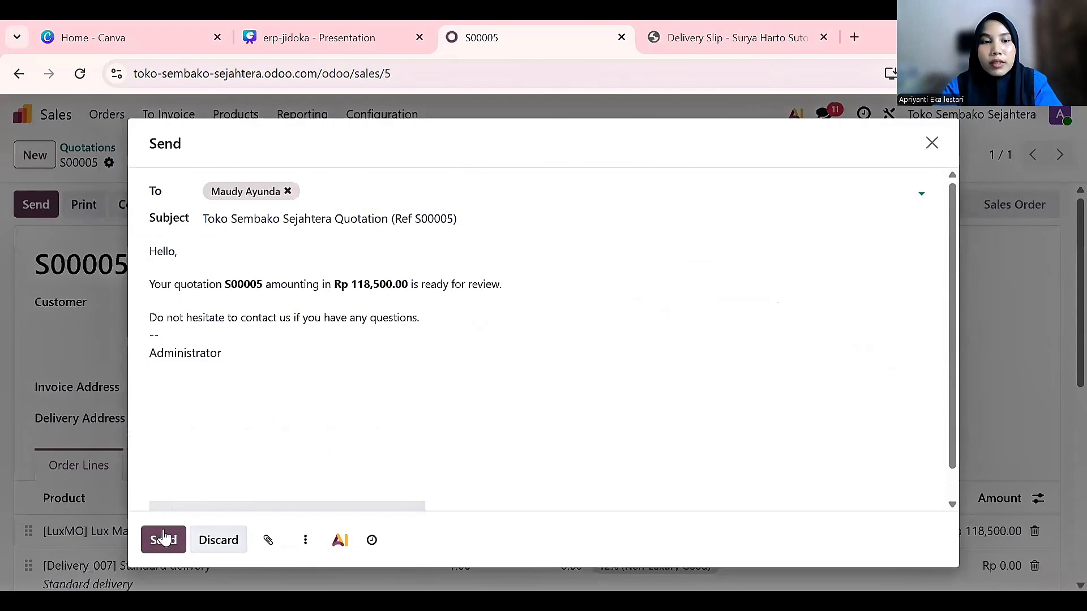
left_click(163, 540)
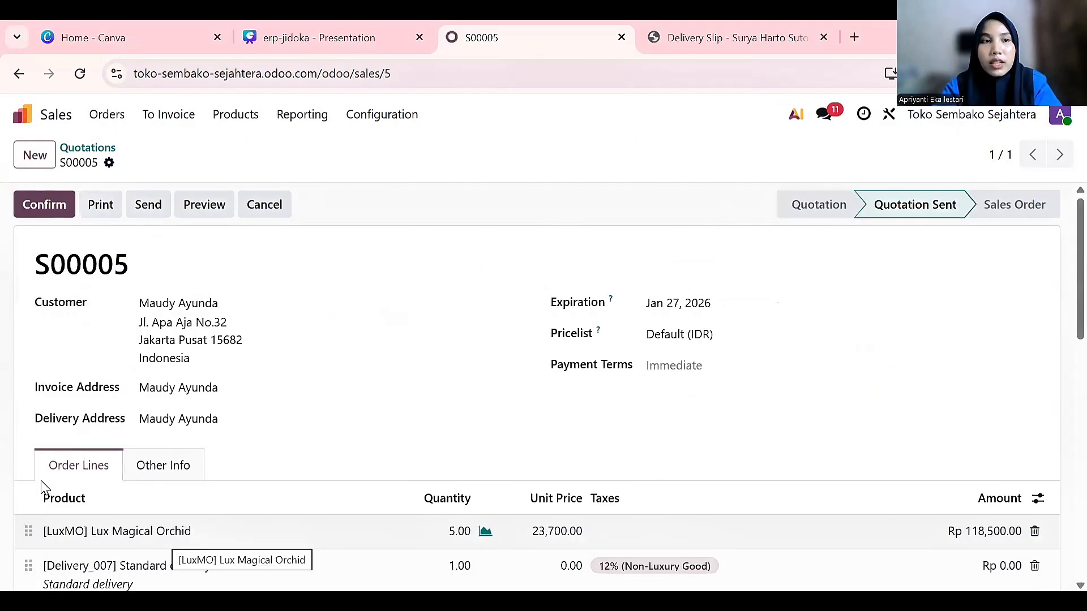
left_click(44, 207)
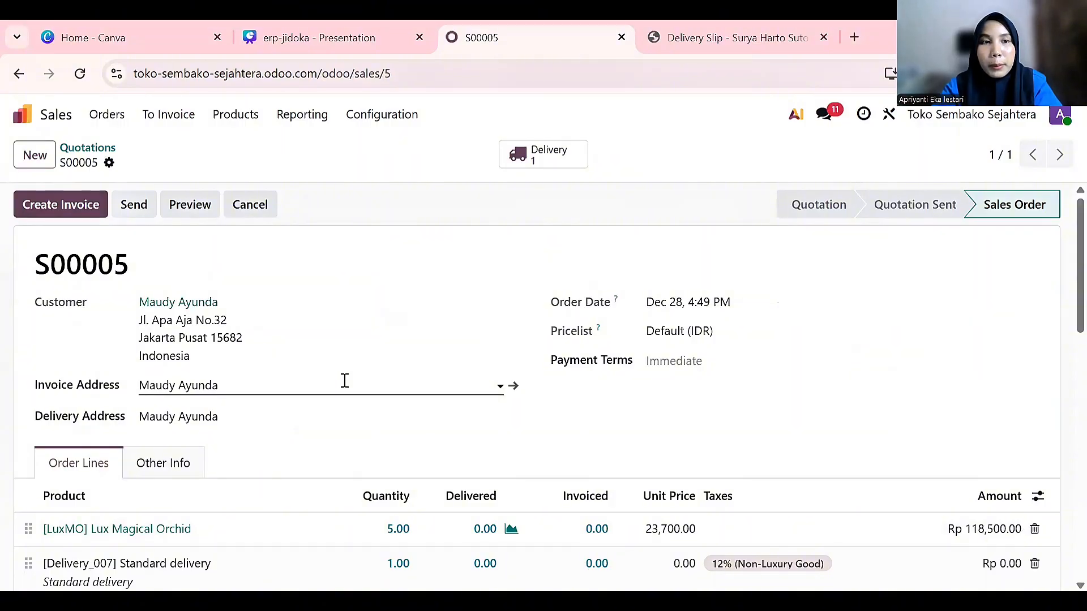
Create a draft regular invoice for S00005, review its lines, and post it as INV/2025/00004
left_click(101, 209)
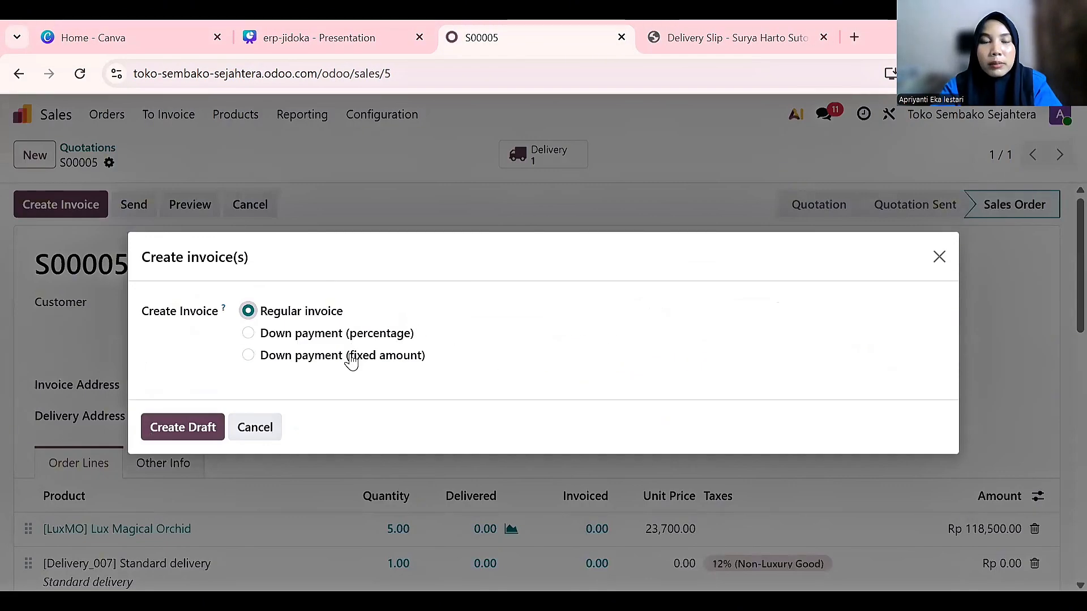
left_click(210, 429)
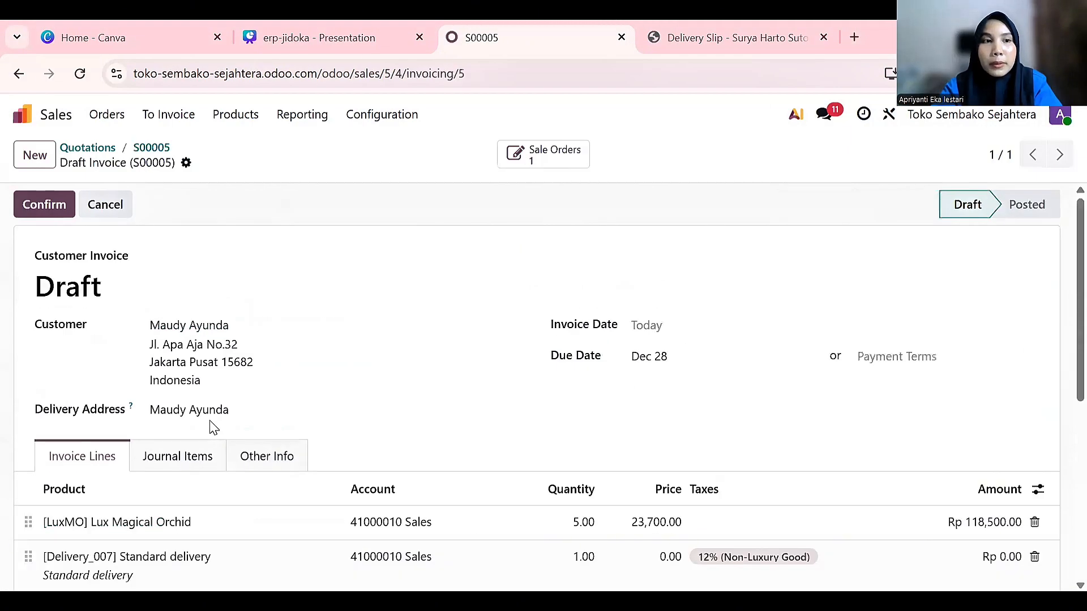
scroll(121, 339, "down", 5)
scroll(85, 250, "up", 5)
scroll(123, 331, "down", 6)
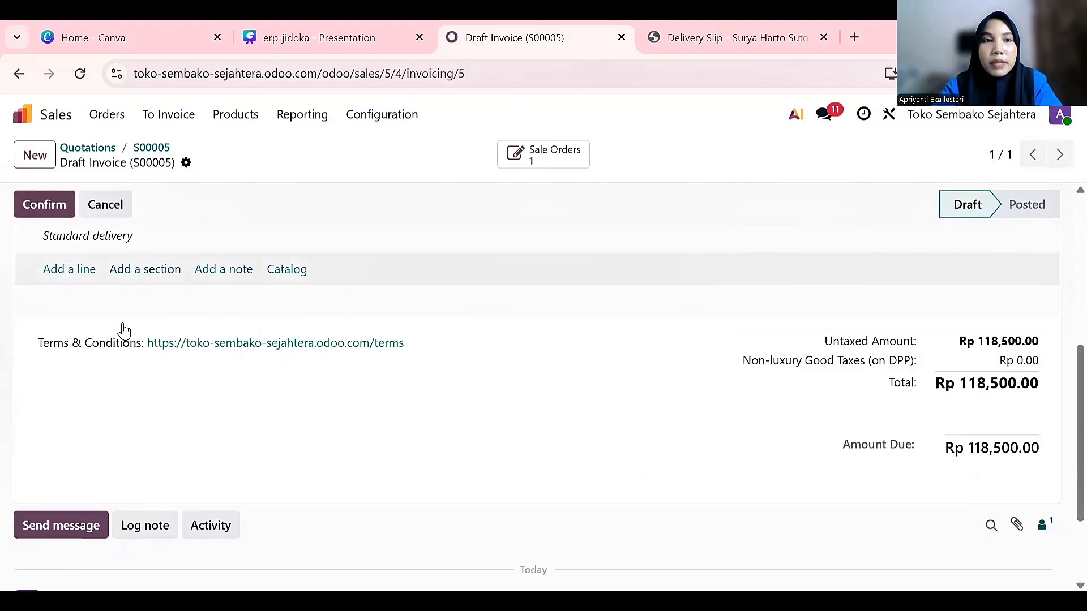
scroll(123, 331, "down", 2)
scroll(124, 324, "up", 6)
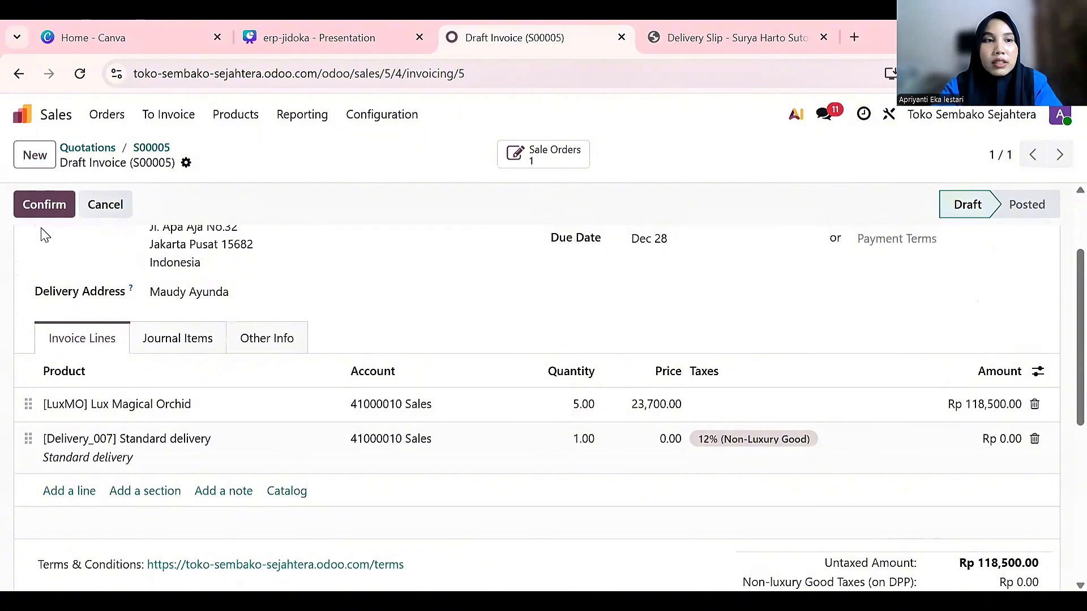
left_click(41, 209)
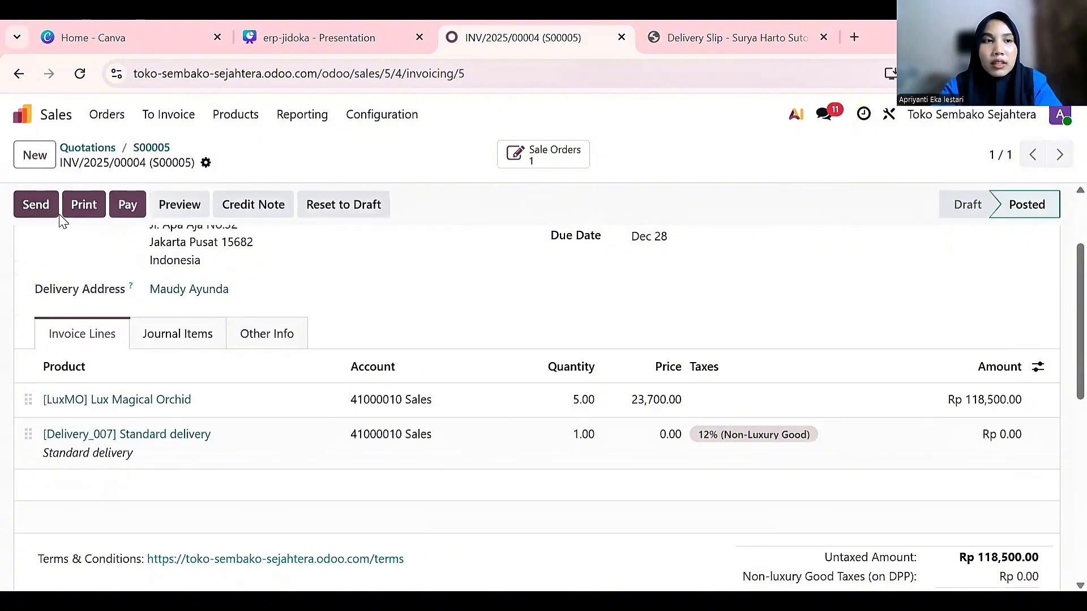
Register the Rp 118,500.00 bank payment for invoice INV/2025/00004
left_click(128, 206)
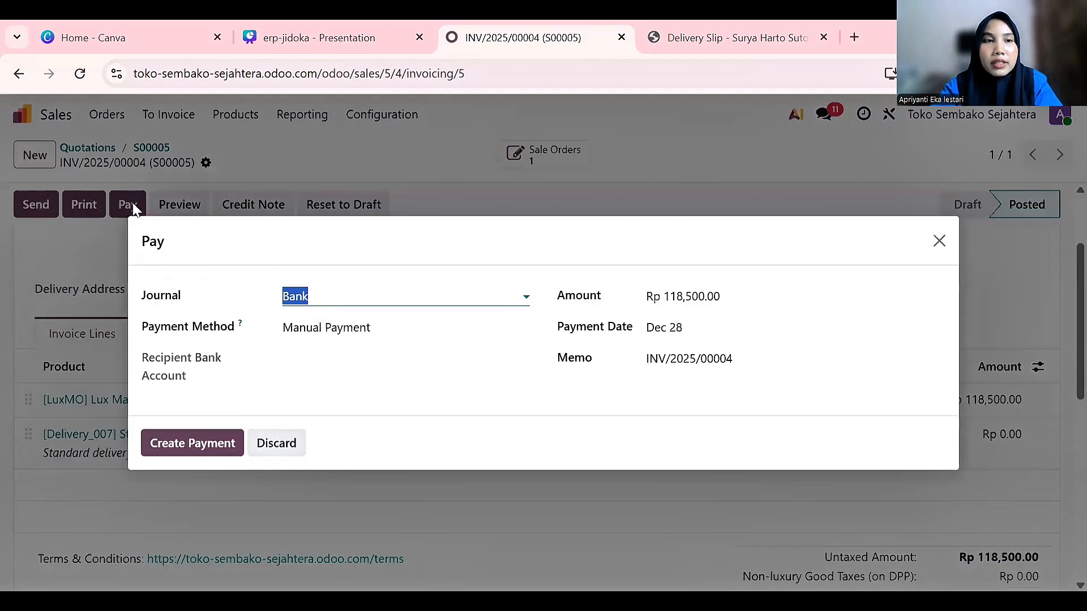
left_click(193, 450)
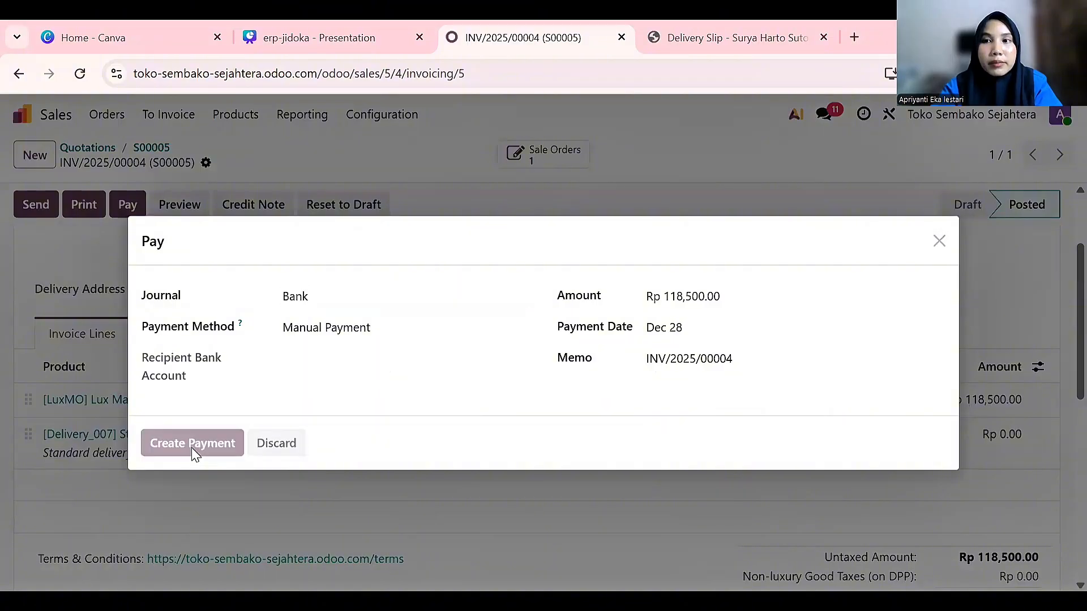
scroll(192, 455, "up", 2)
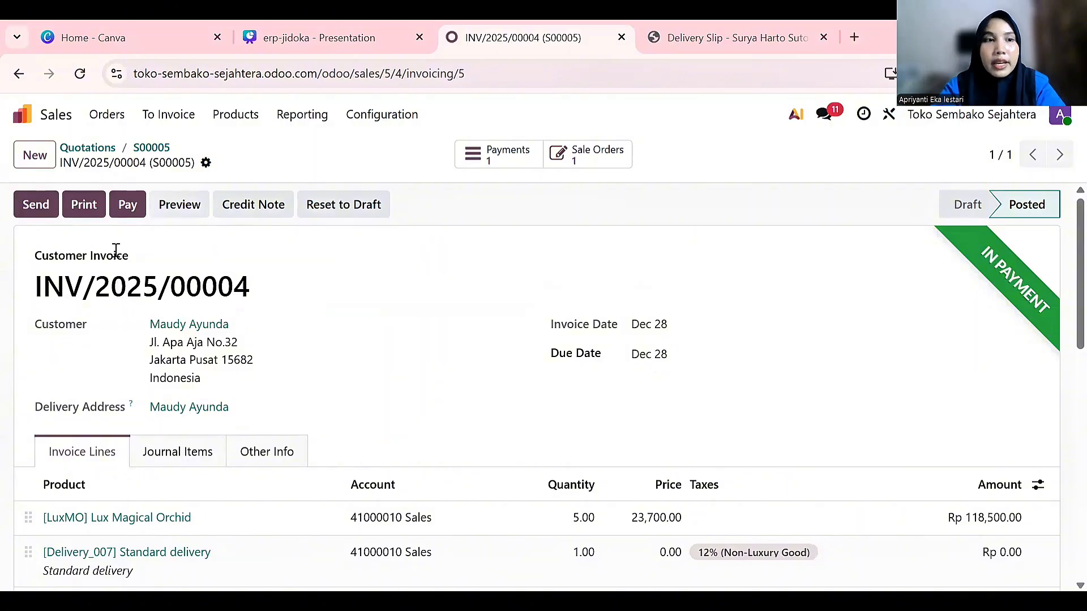
Email the invoice PDF to the customer, then close the reopened payment form without paying twice
left_click(33, 206)
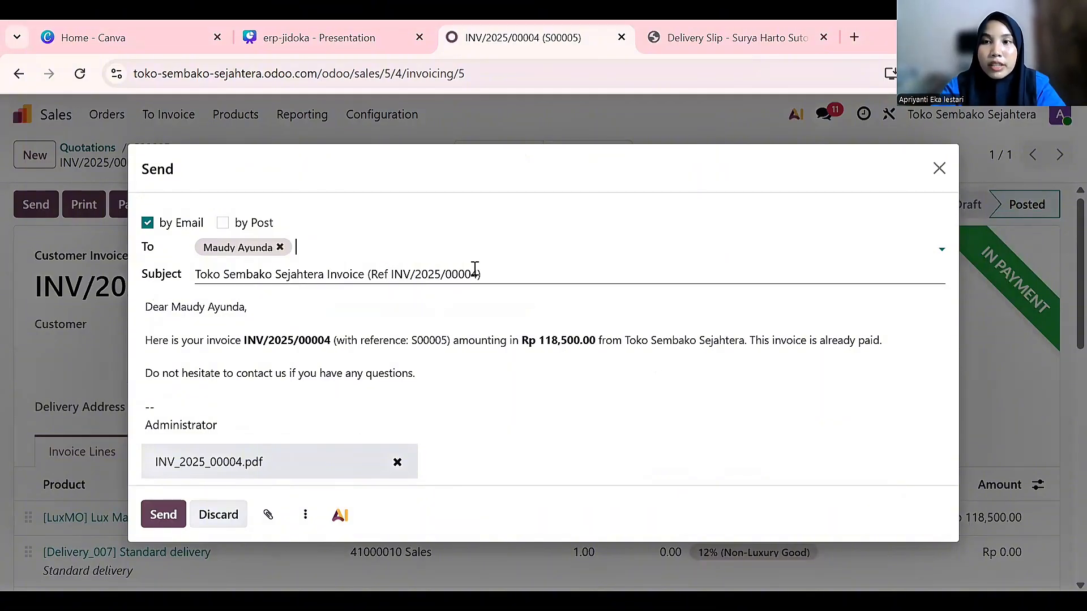
left_click(162, 518)
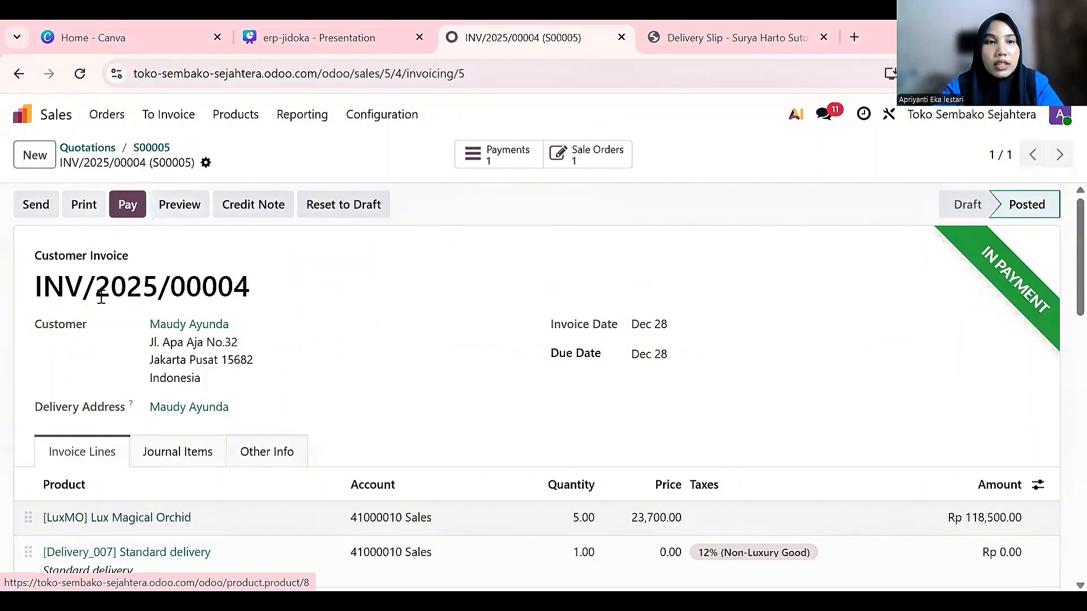
left_click(127, 205)
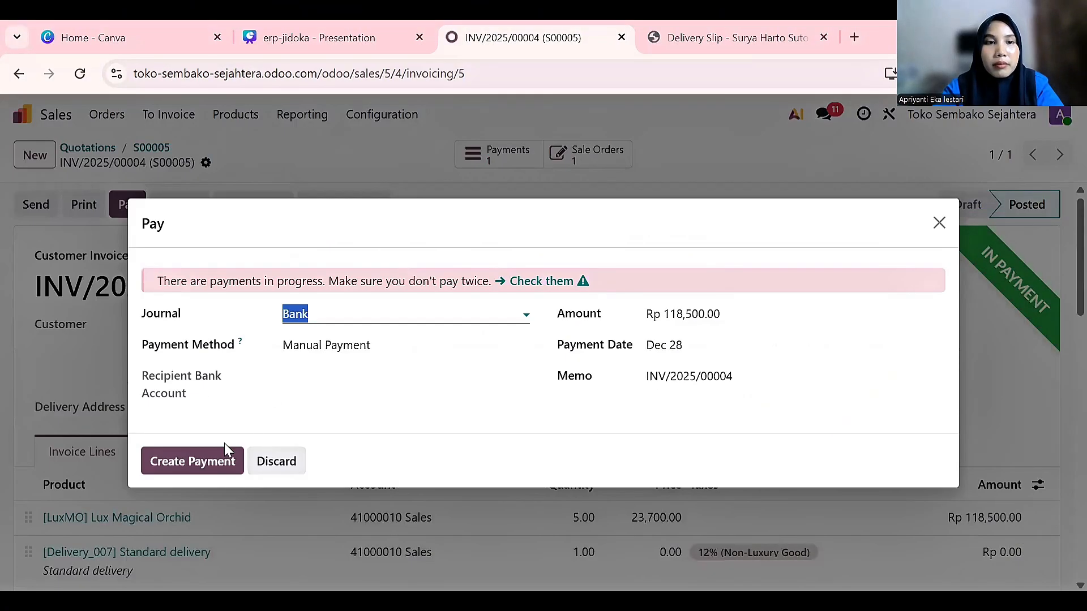
left_click(939, 222)
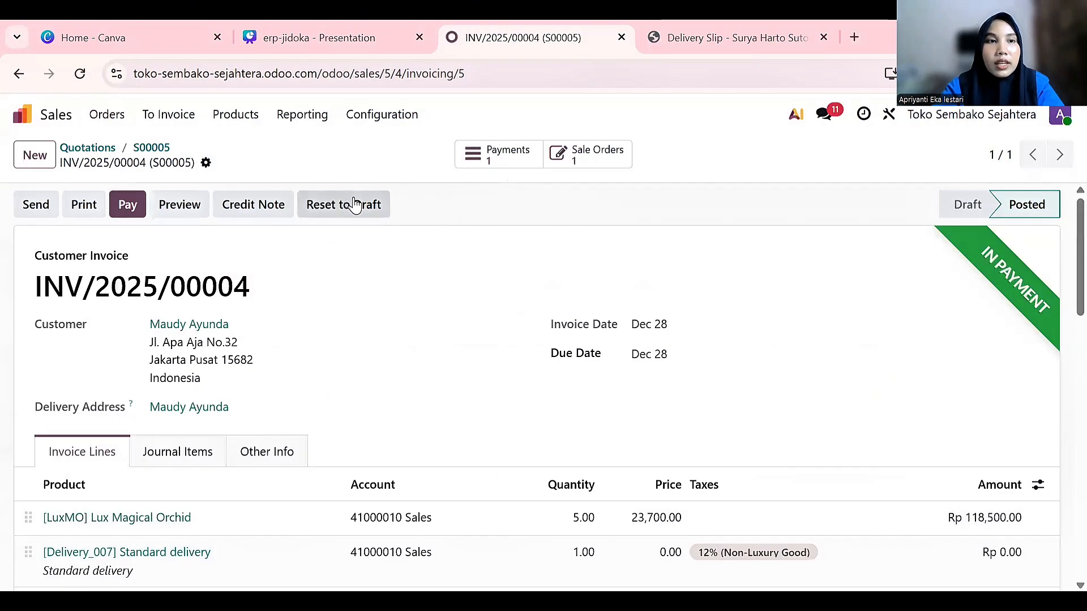
Print INV_2025_00004.pdf, review its due date and Rp 118,500.00 total, then return to Odoo's home screen
left_click(90, 204)
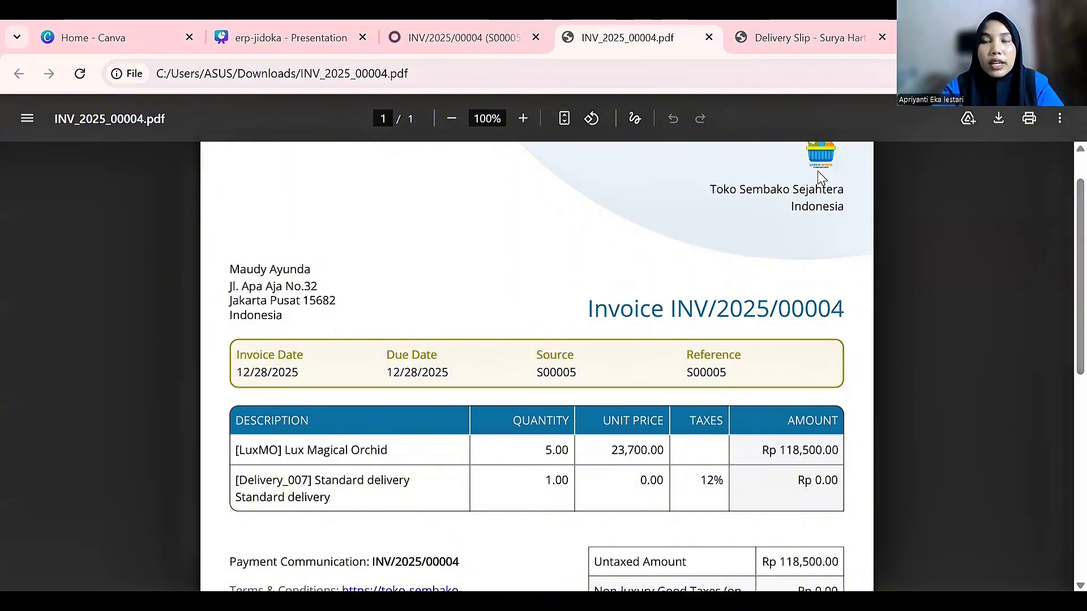
scroll(596, 395, "down", 2)
scroll(596, 395, "down", 1)
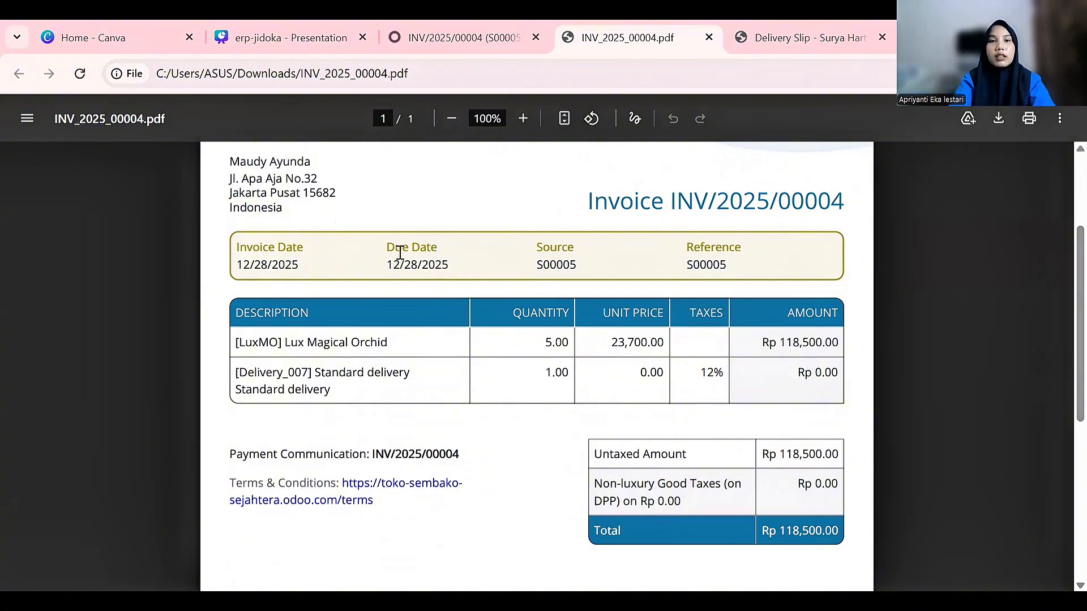
left_click_drag(383, 245, 469, 274)
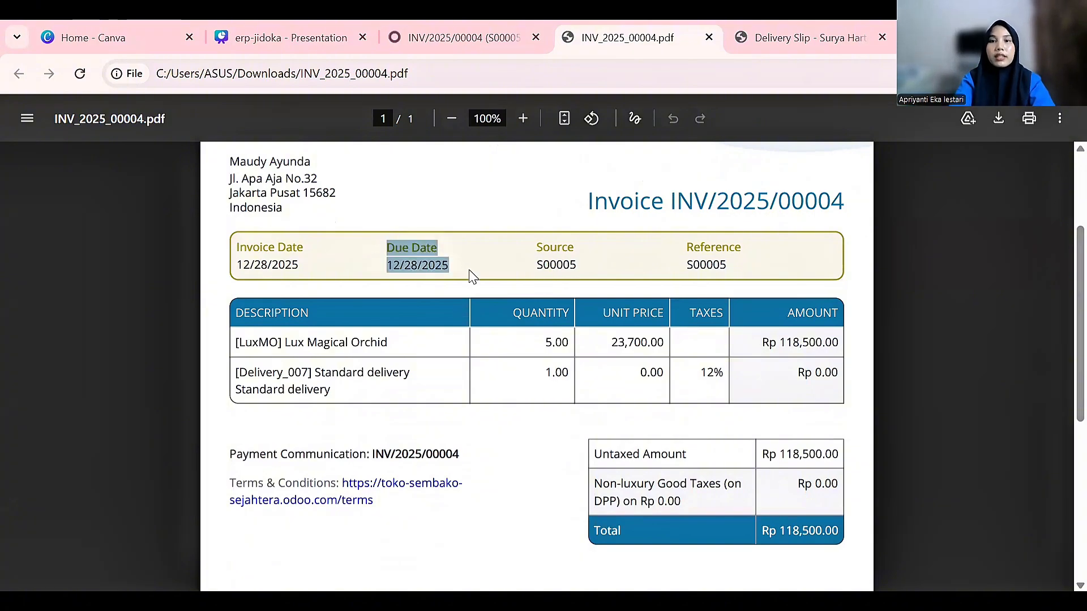
left_click(667, 264)
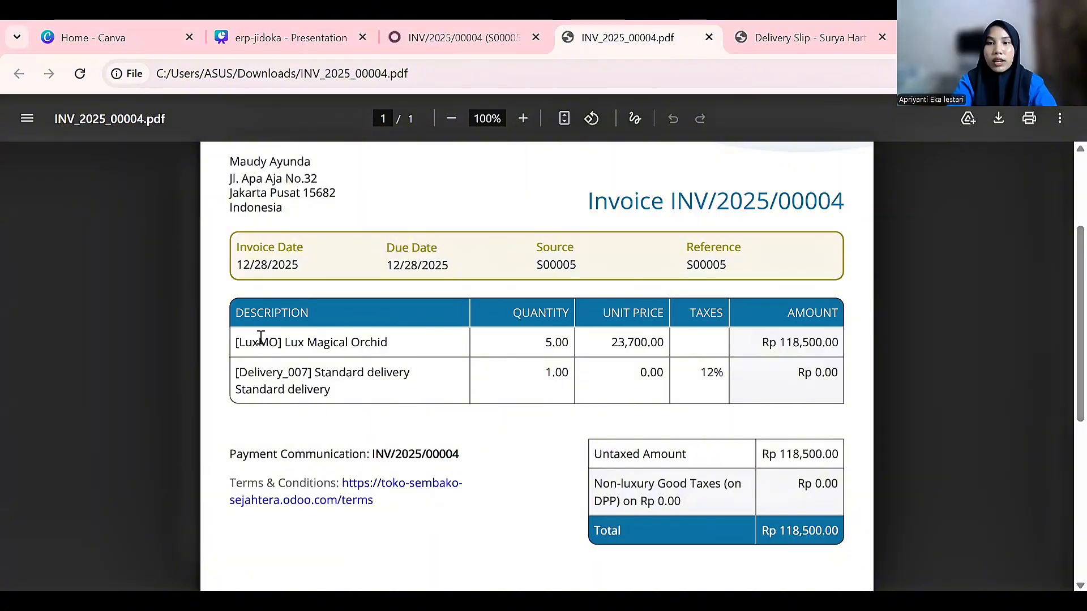
scroll(298, 340, "down", 1)
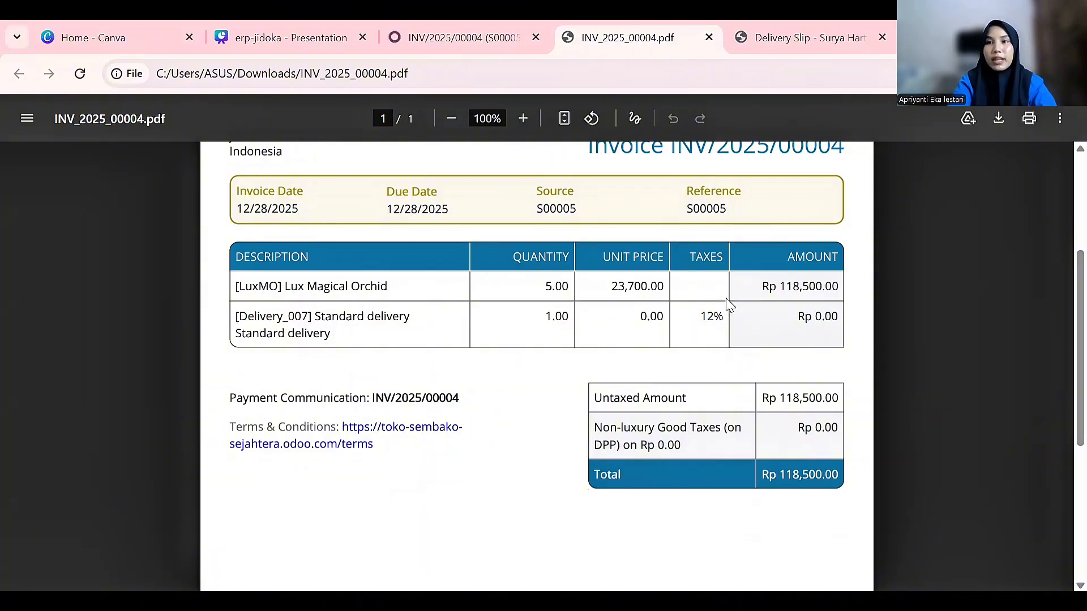
left_click(503, 46)
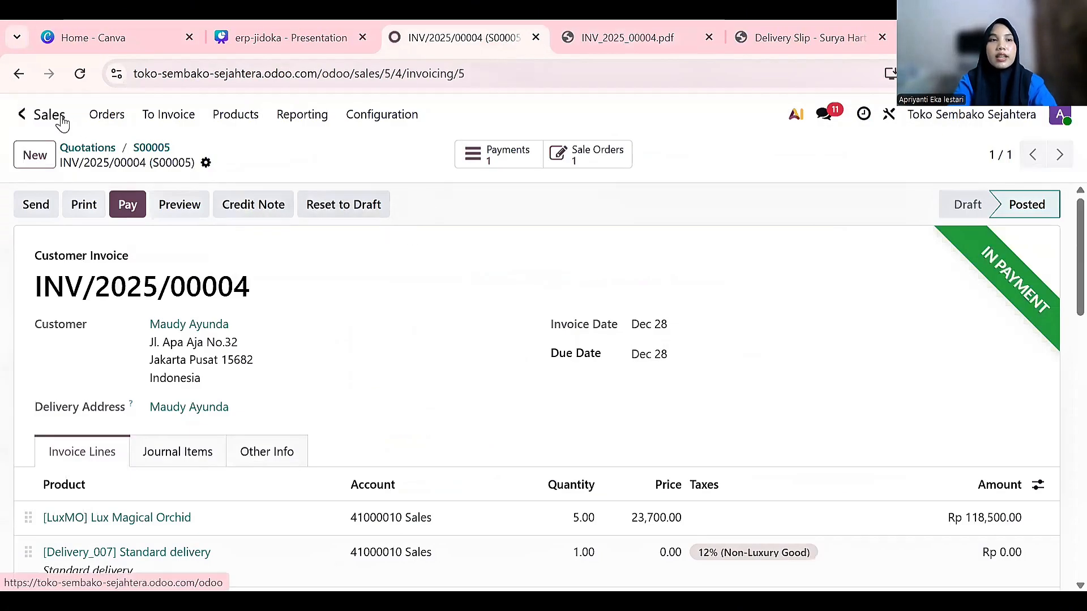
left_click(26, 115)
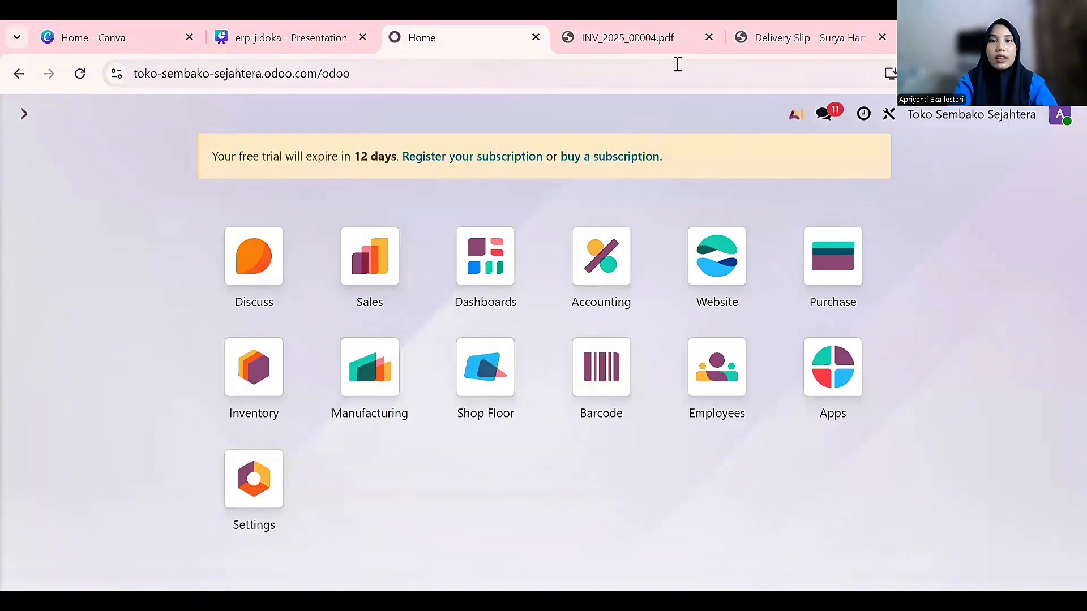